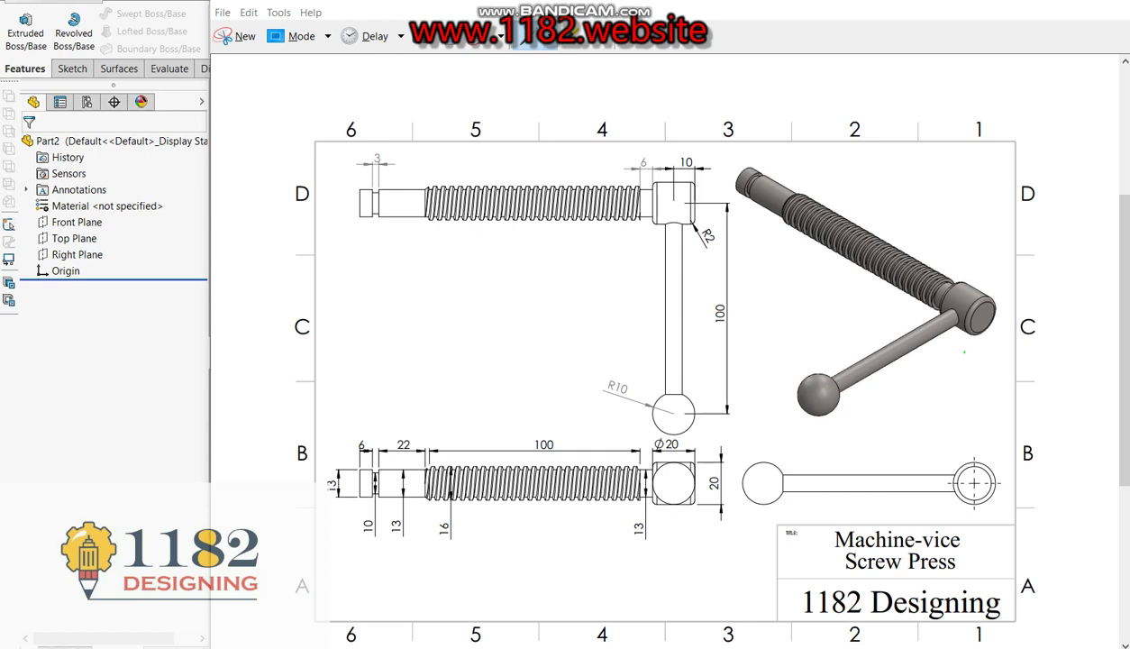
# Mark up the reference drawing with the red pen, close it, and start a Revolved Boss/Base feature.
pyautogui.click(548, 50)
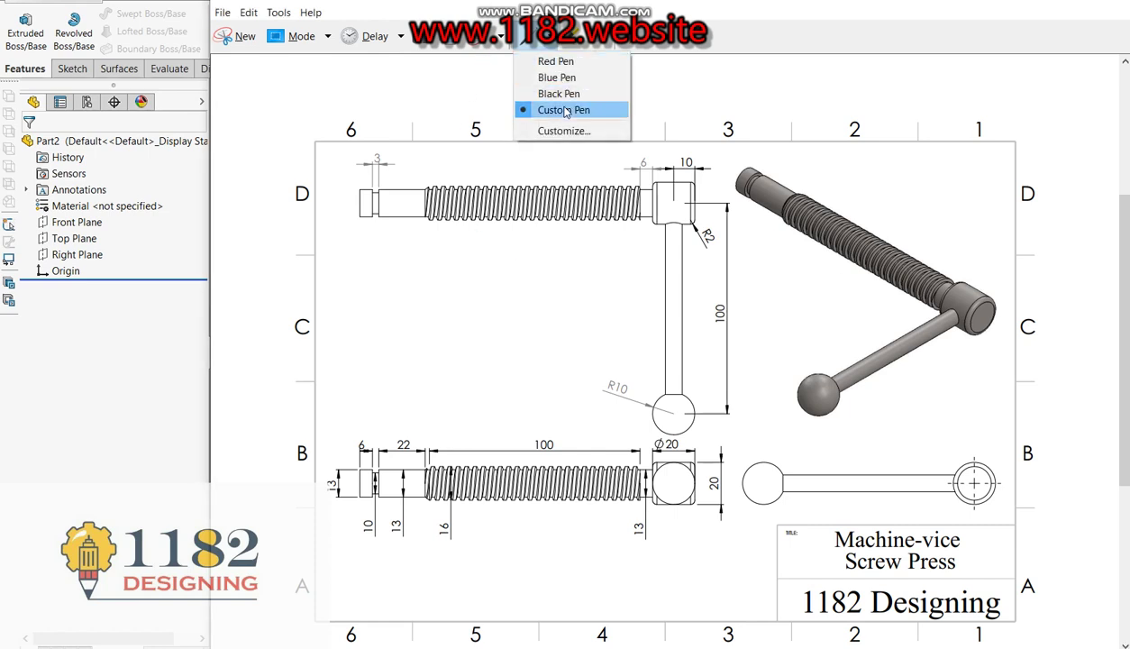
pyautogui.click(541, 61)
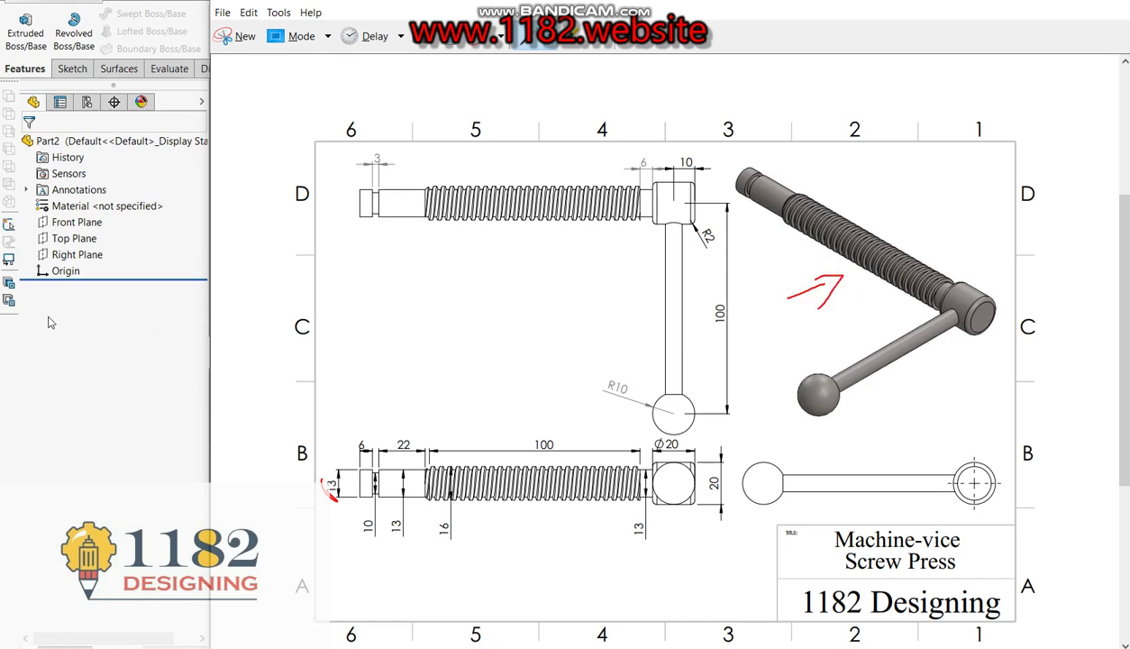
pyautogui.click(71, 377)
pyautogui.click(74, 33)
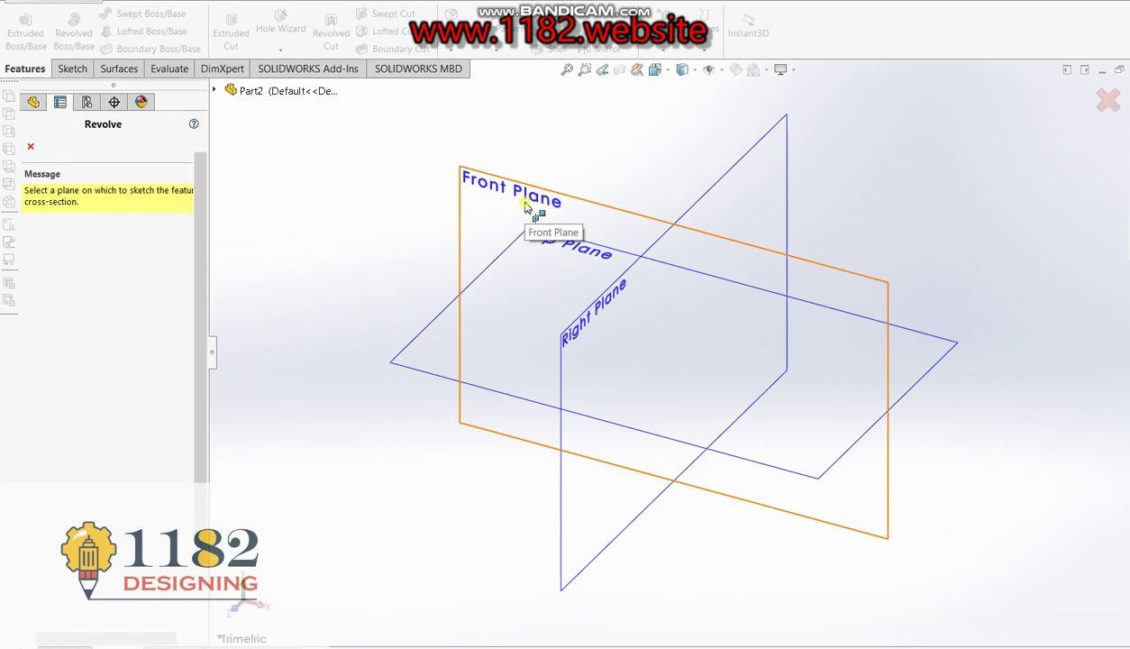
# On the Front Plane, draw lines from the origin outlining the shaft end and first groove.
pyautogui.click(524, 214)
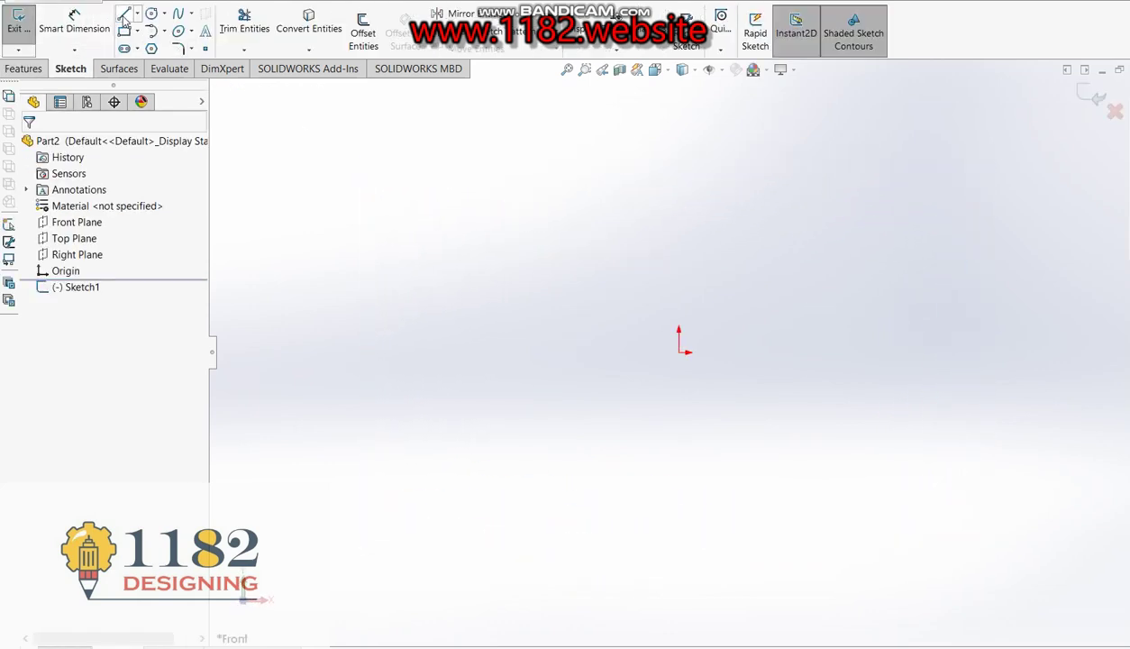
pyautogui.click(124, 16)
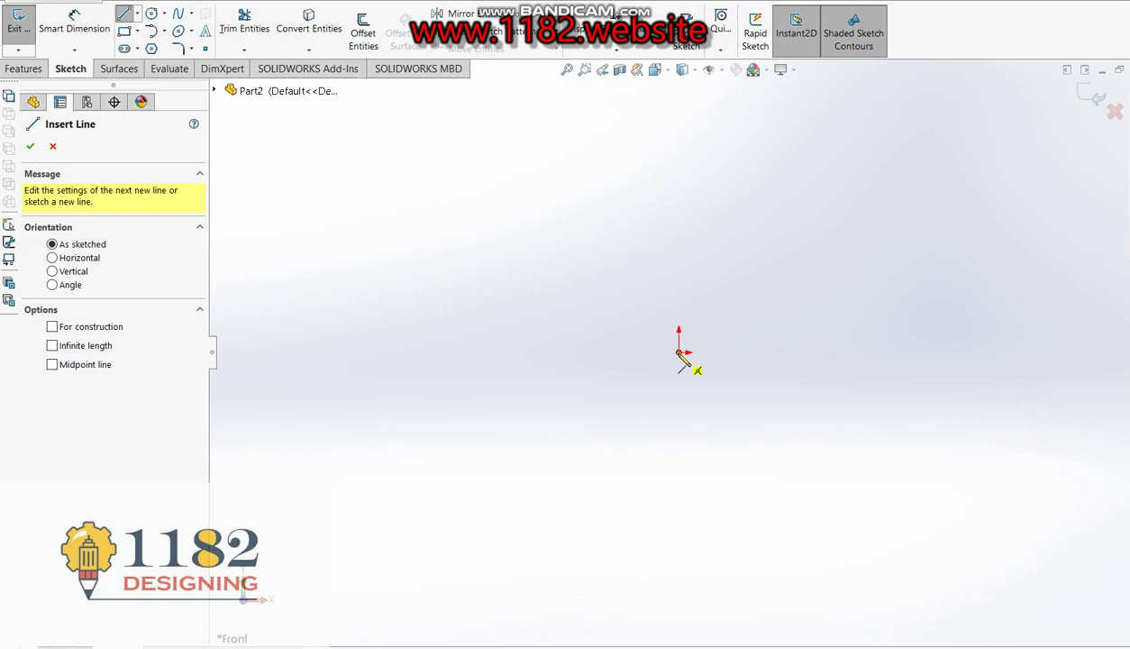
pyautogui.click(678, 352)
pyautogui.click(679, 292)
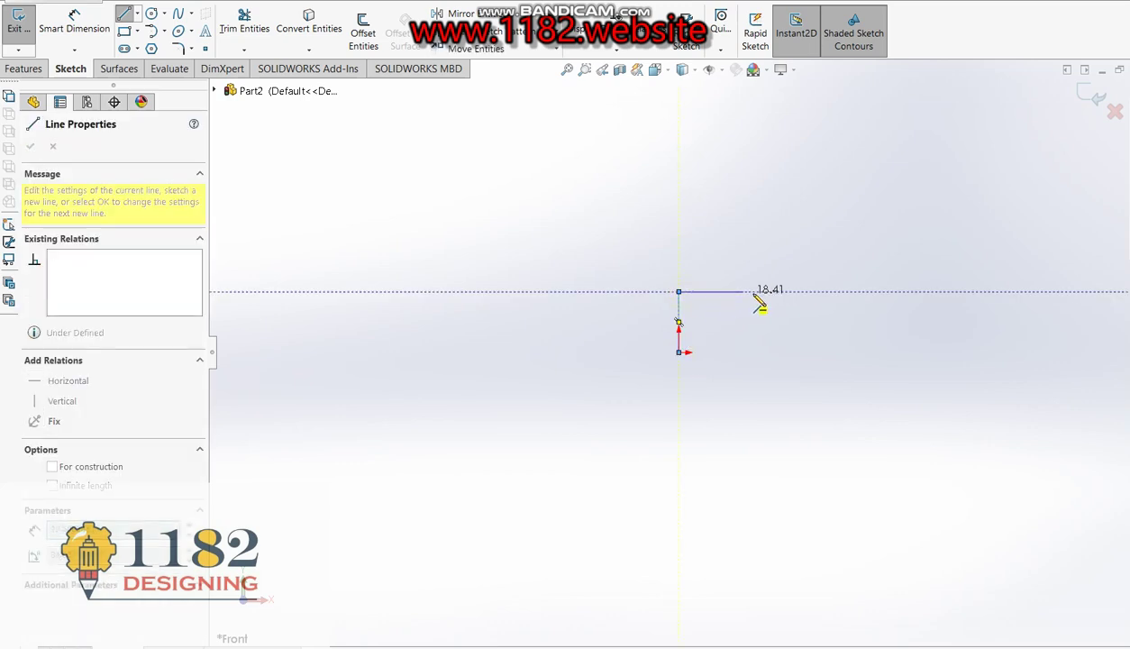
pyautogui.click(729, 291)
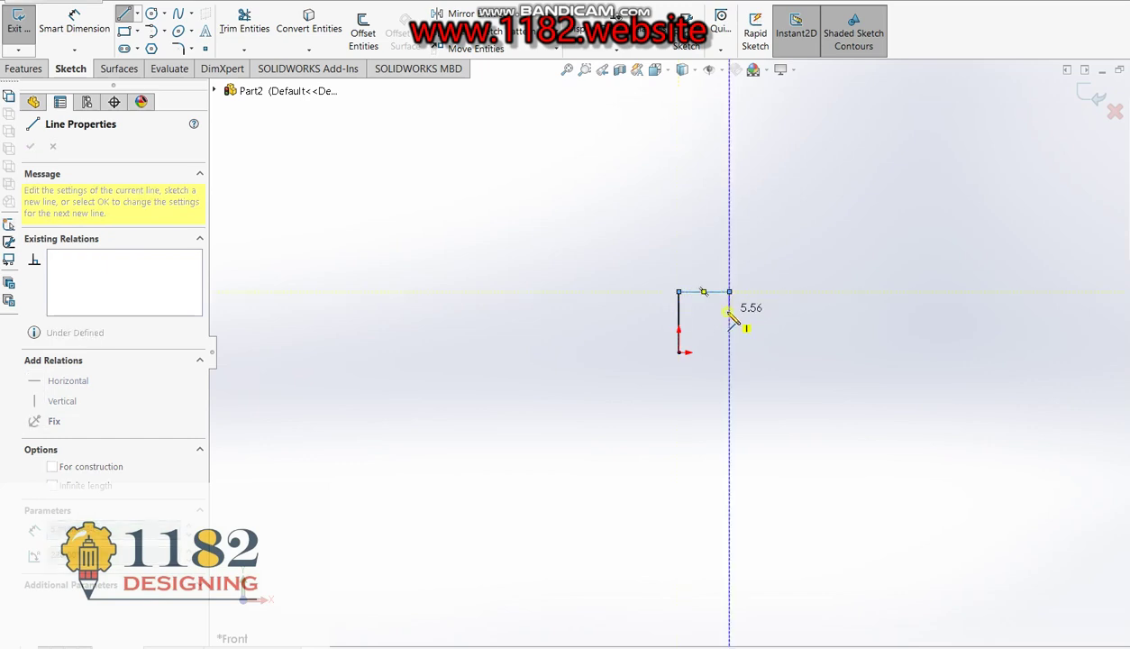
pyautogui.click(753, 313)
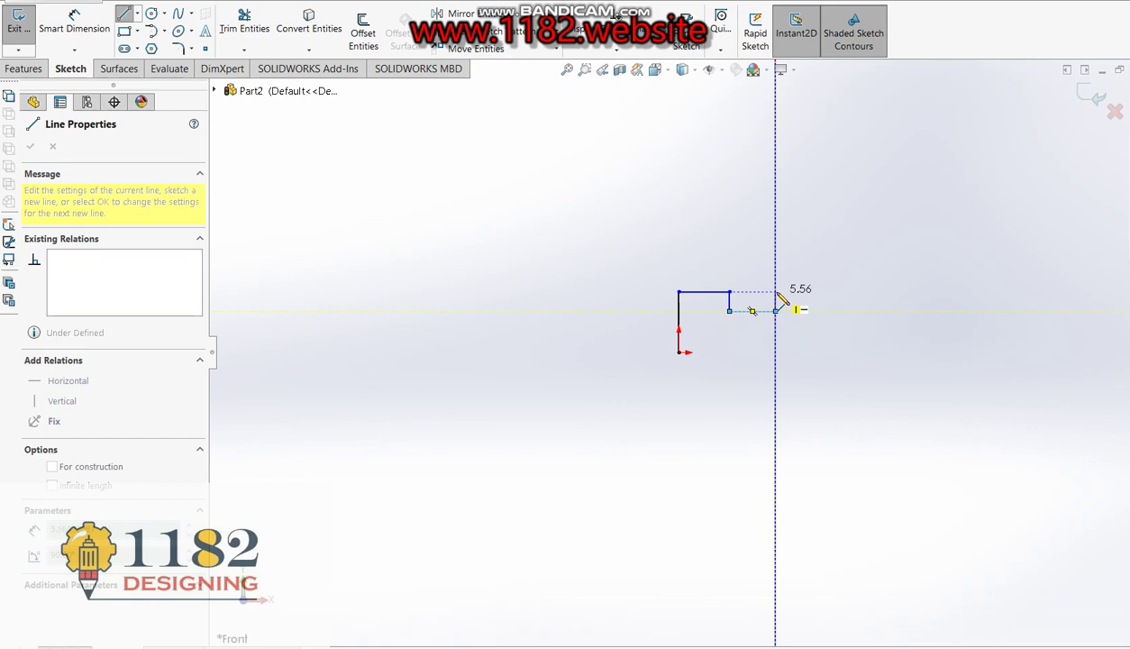
pyautogui.click(775, 291)
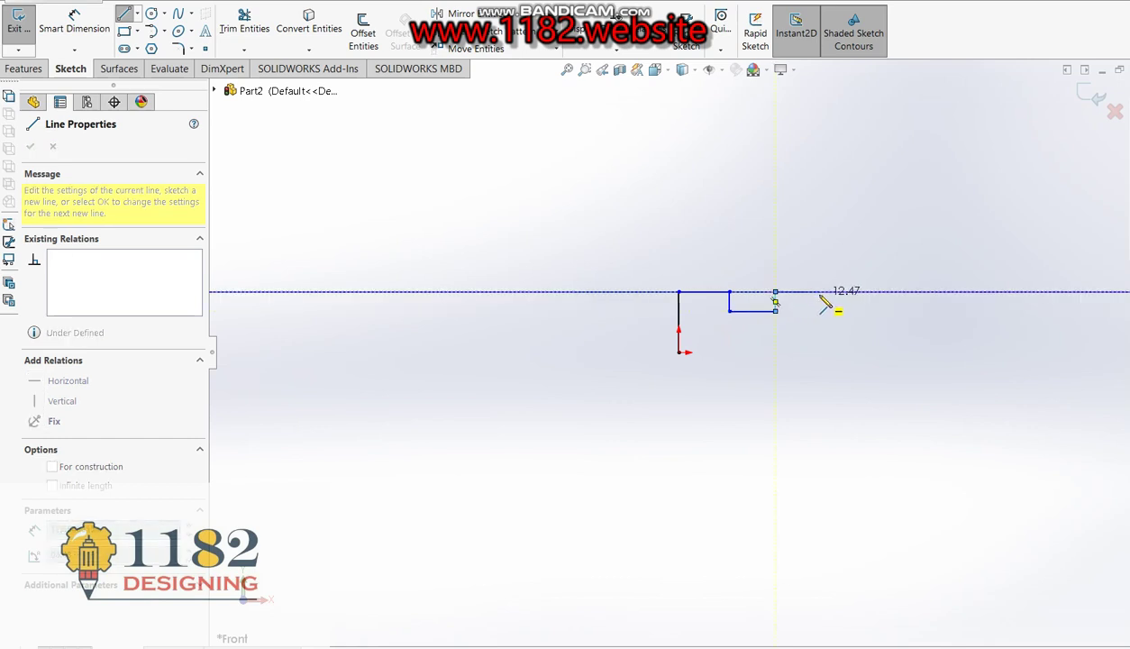
pyautogui.click(876, 291)
# Continue the outline up the tapered step, along the thread section and head, closing at the origin.
pyautogui.click(903, 253)
pyautogui.click(1059, 254)
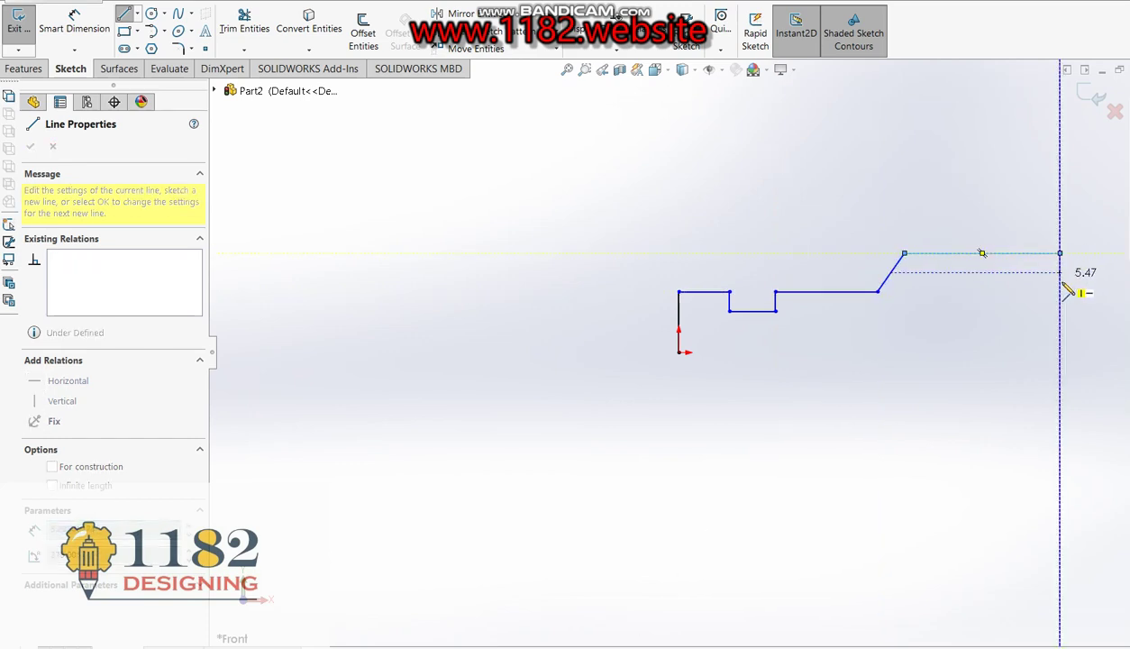
pyautogui.click(1060, 292)
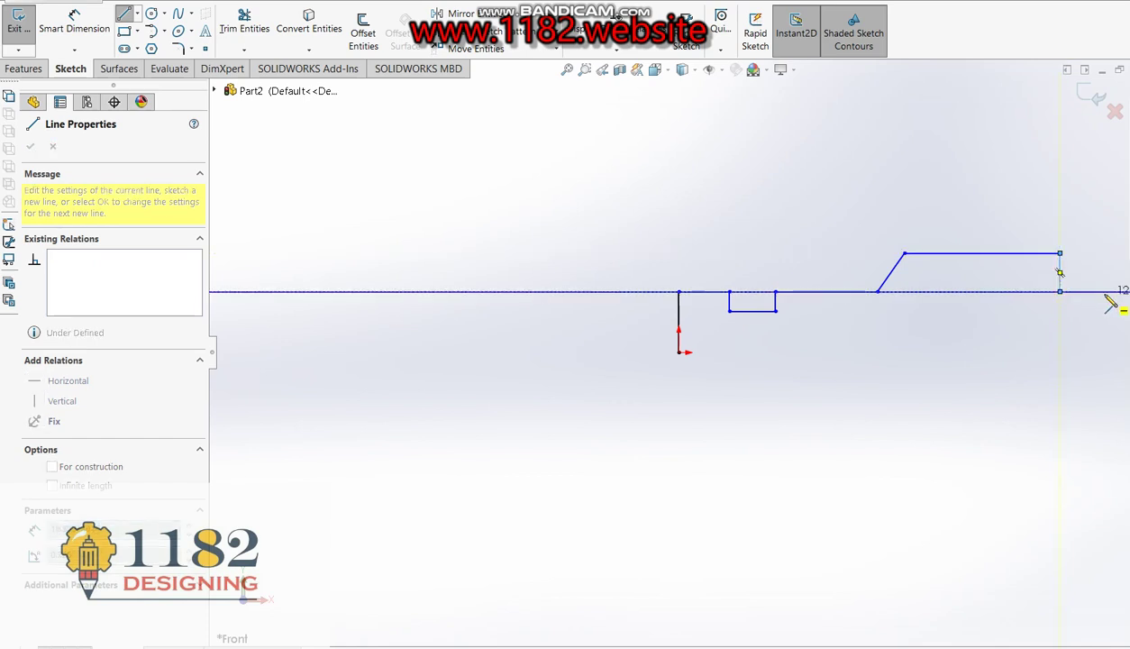
pyautogui.press('z')
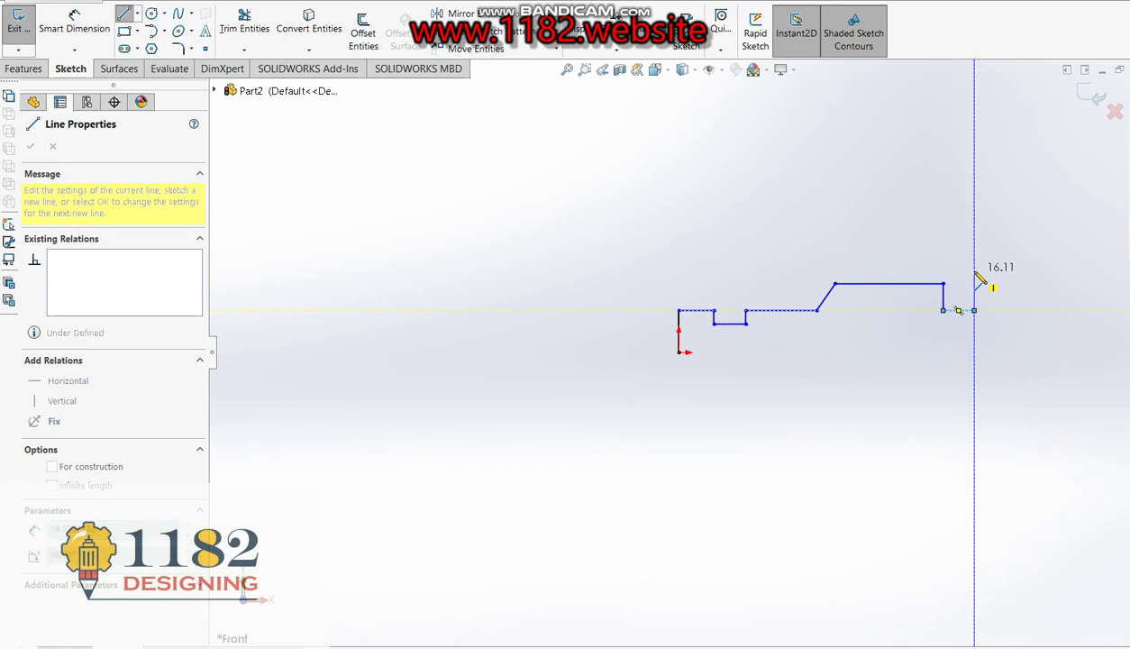
pyautogui.click(974, 284)
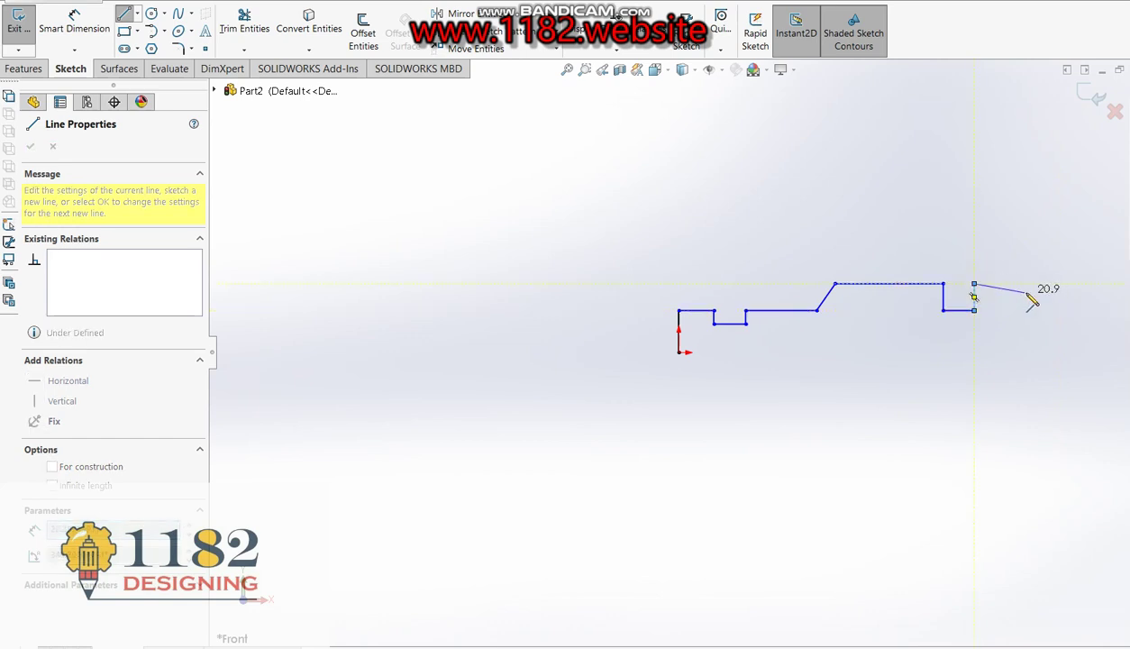
pyautogui.click(1020, 284)
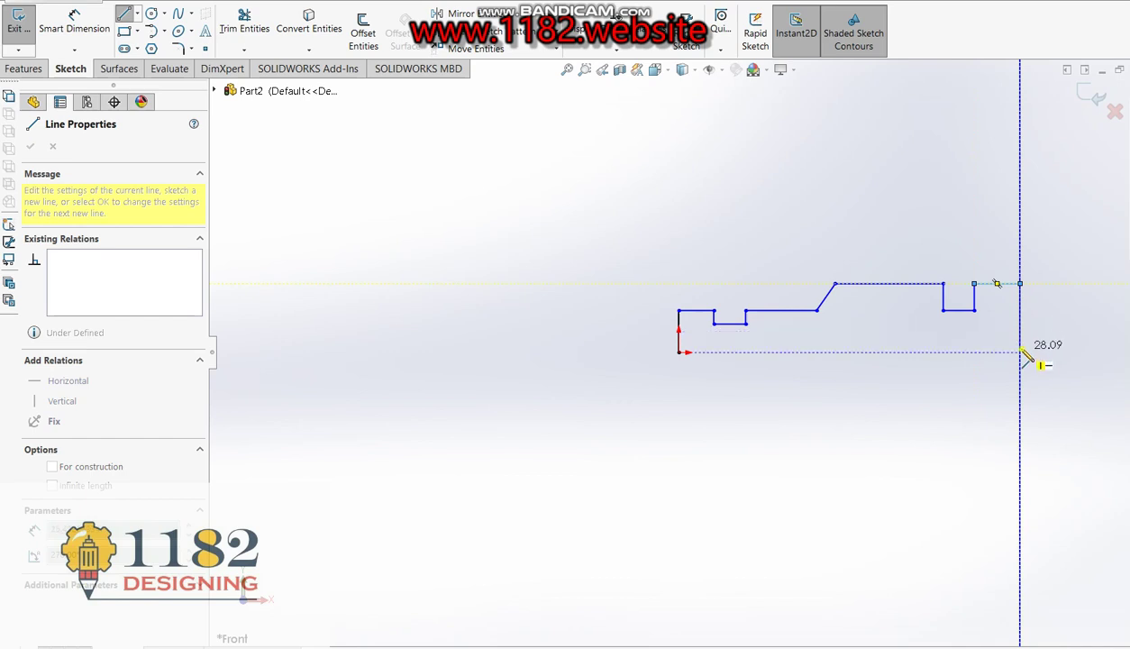
pyautogui.click(1020, 351)
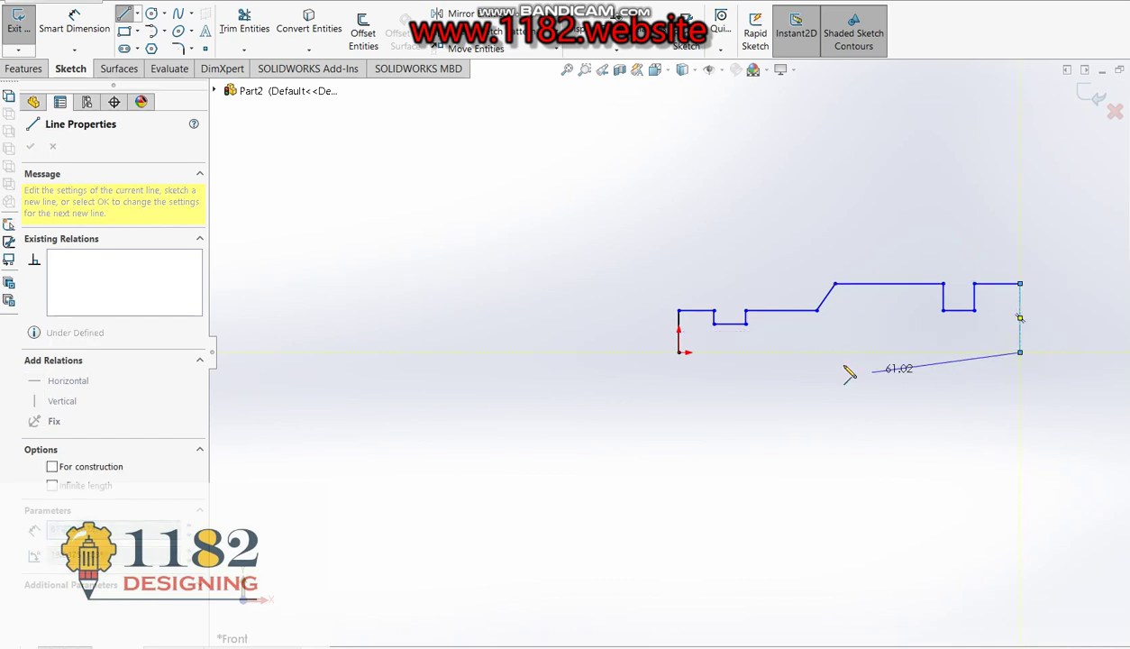
pyautogui.click(681, 353)
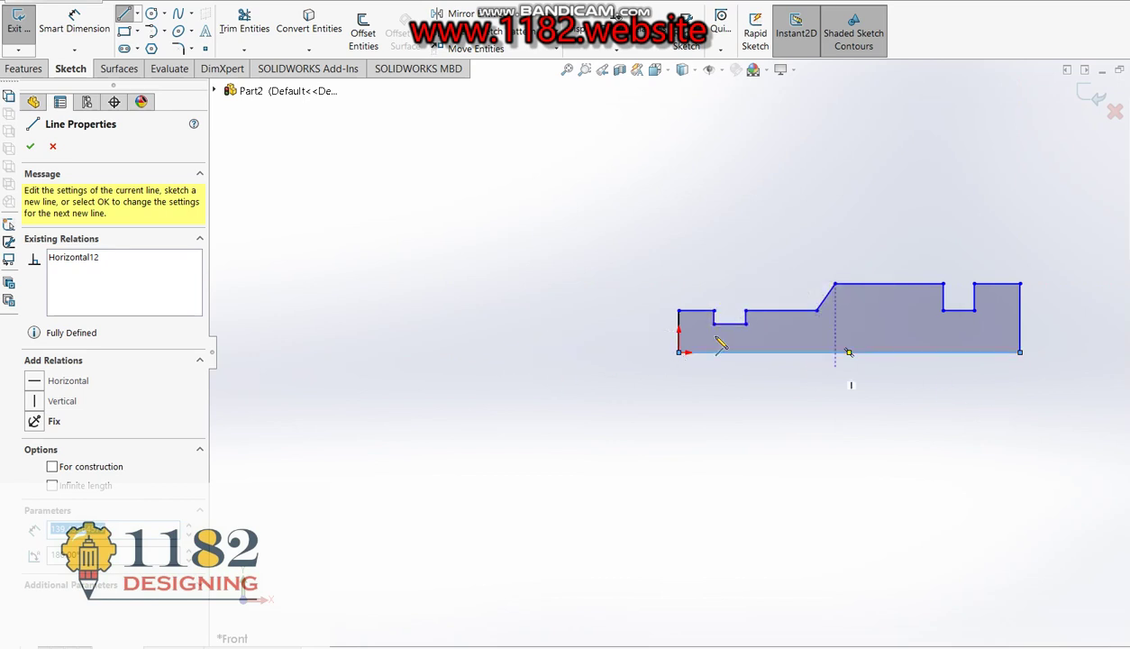
pyautogui.click(72, 27)
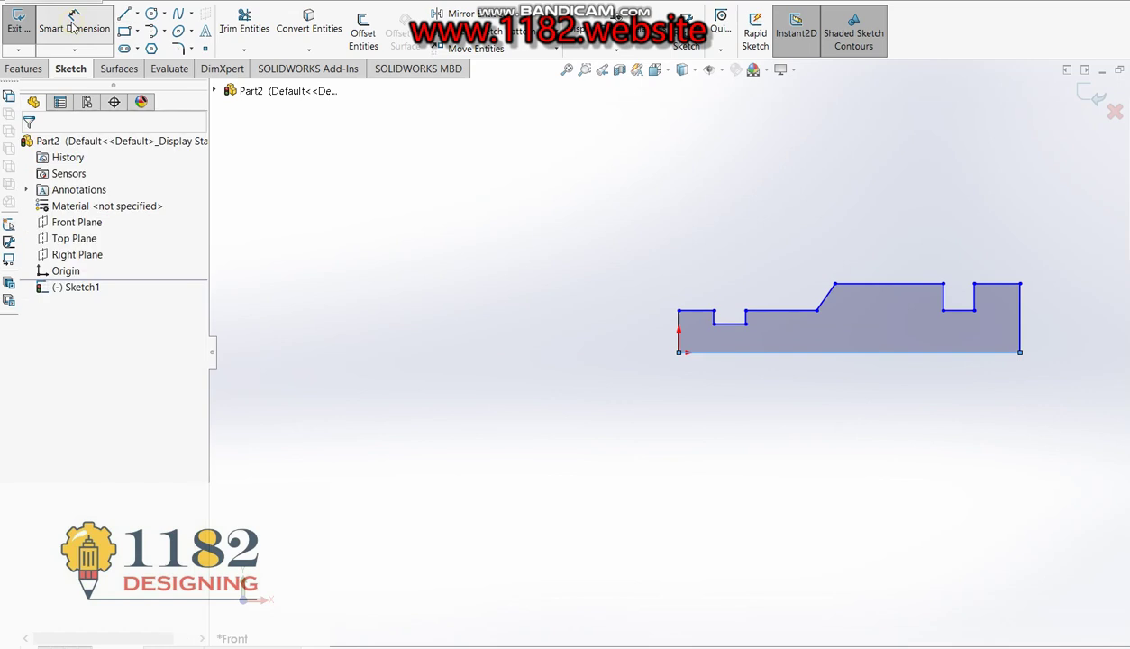
# Delete the profile's bottom edge, discarding an accidental dimension.
pyautogui.click(707, 313)
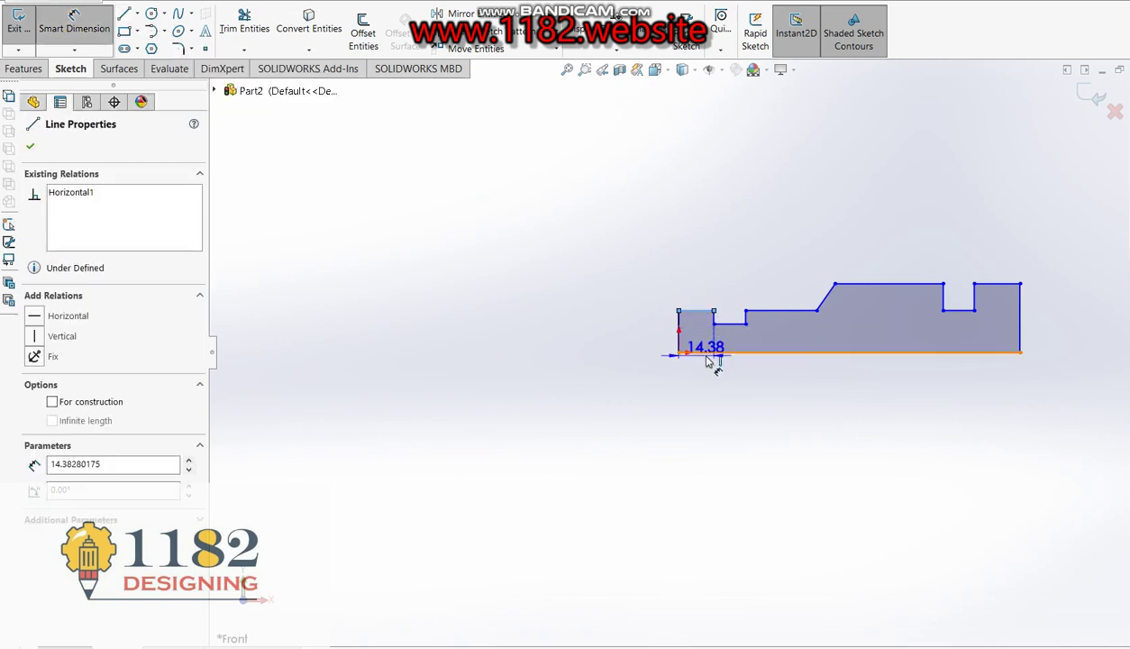
pyautogui.click(711, 354)
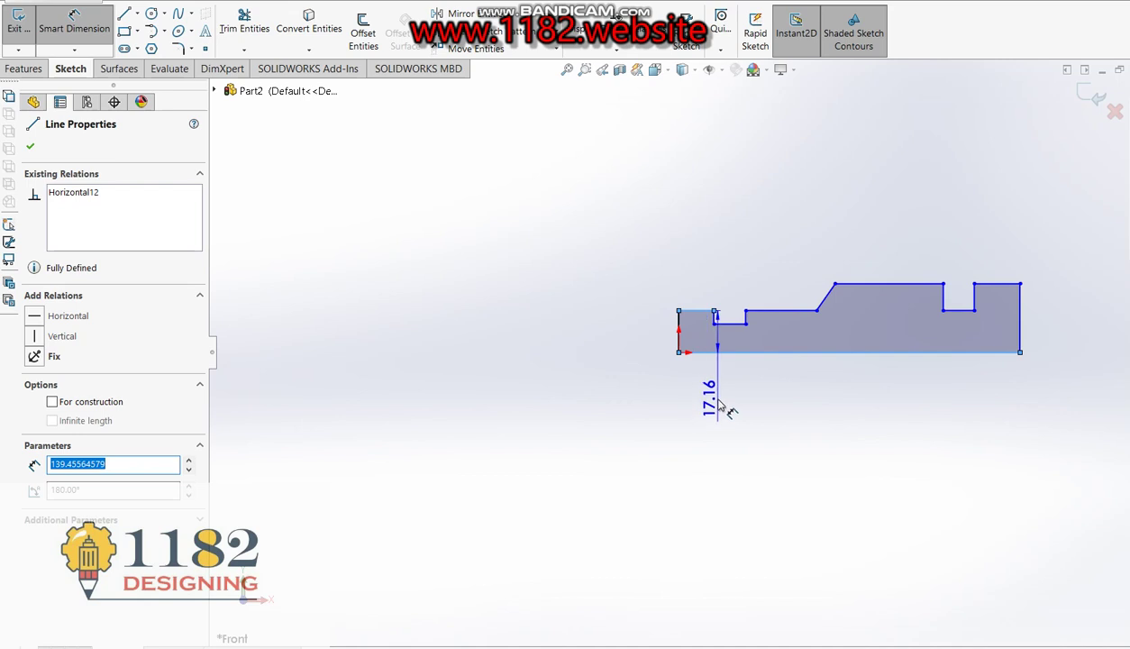
pyautogui.press('Escape')
pyautogui.click(780, 354)
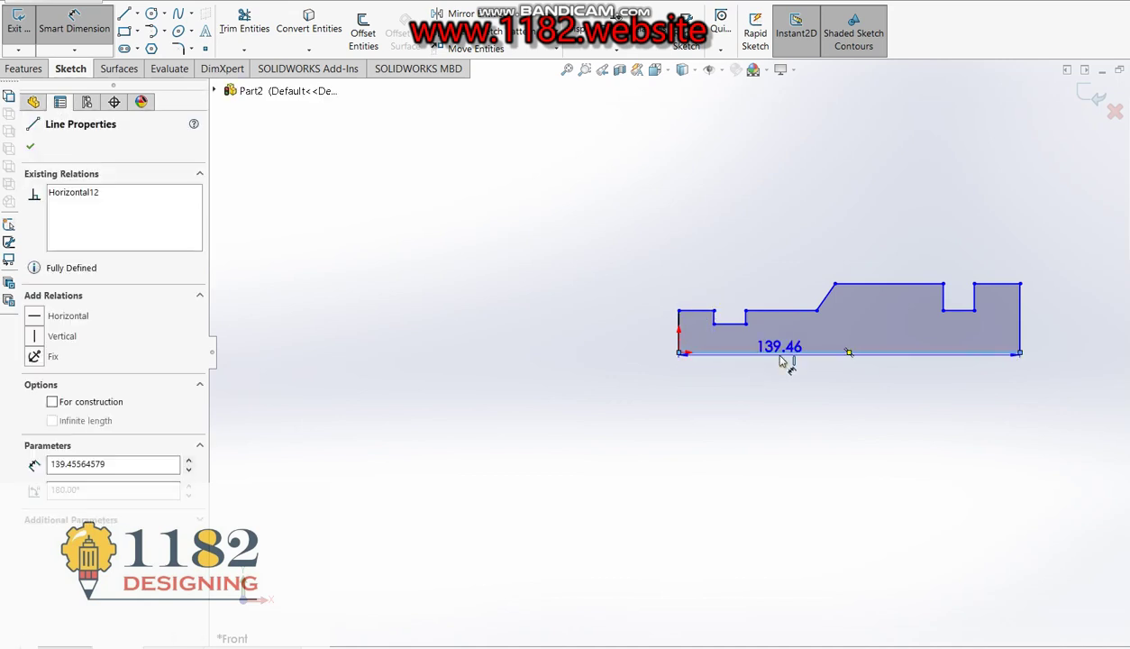
pyautogui.press('Delete')
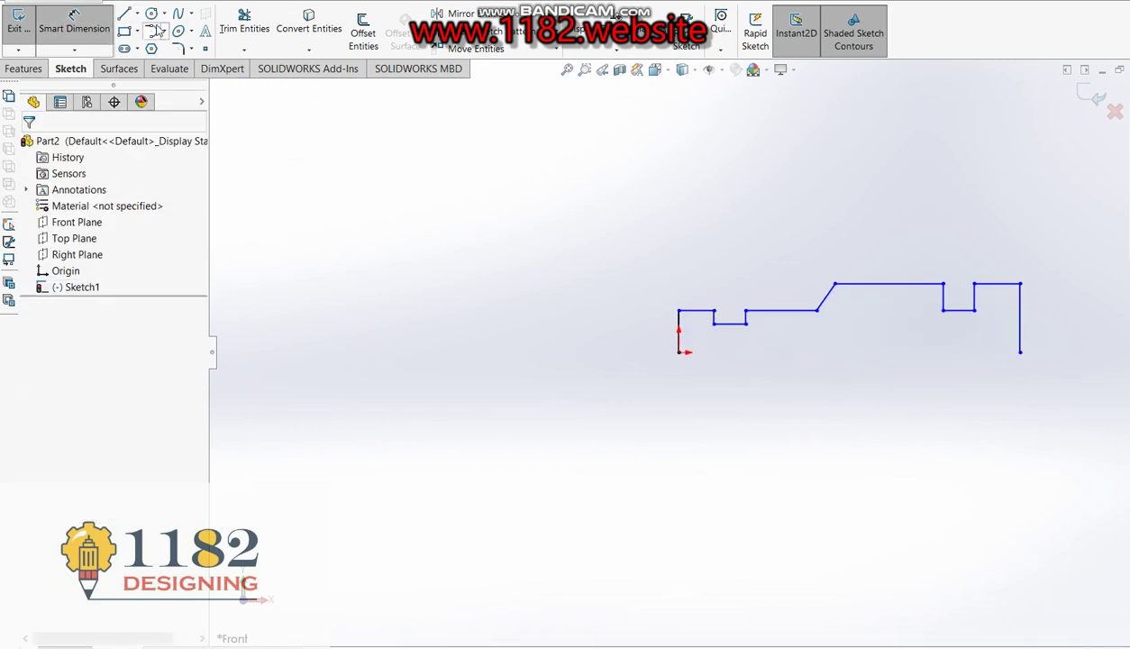
# Draw a centerline from the origin to the profile's right end.
pyautogui.click(137, 14)
pyautogui.click(158, 48)
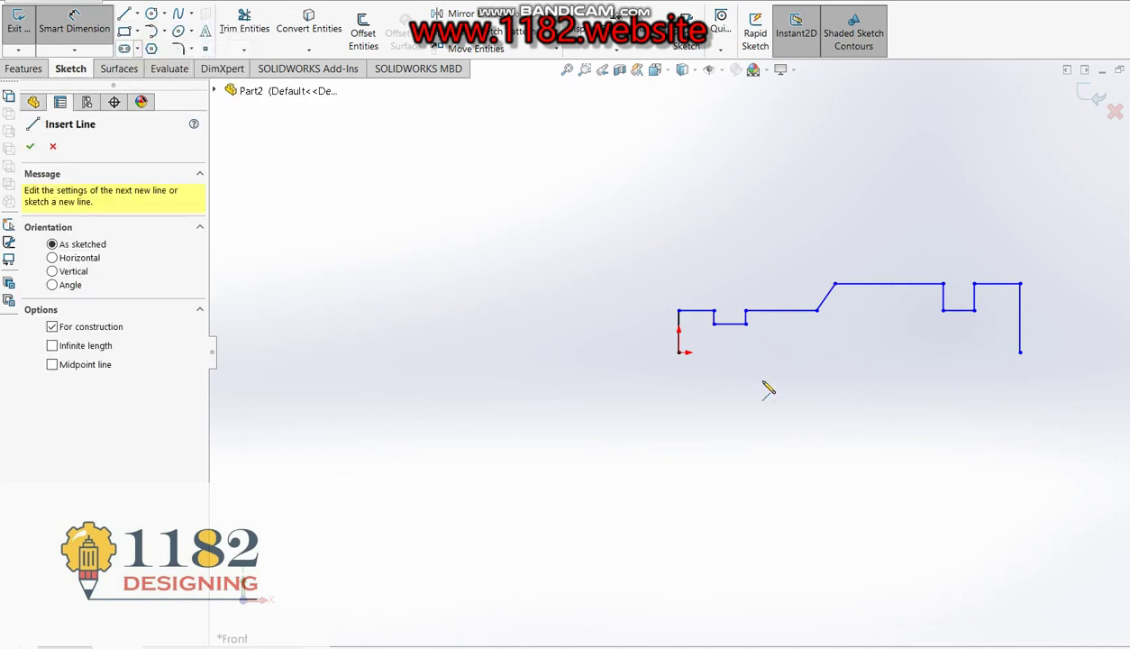
pyautogui.click(681, 354)
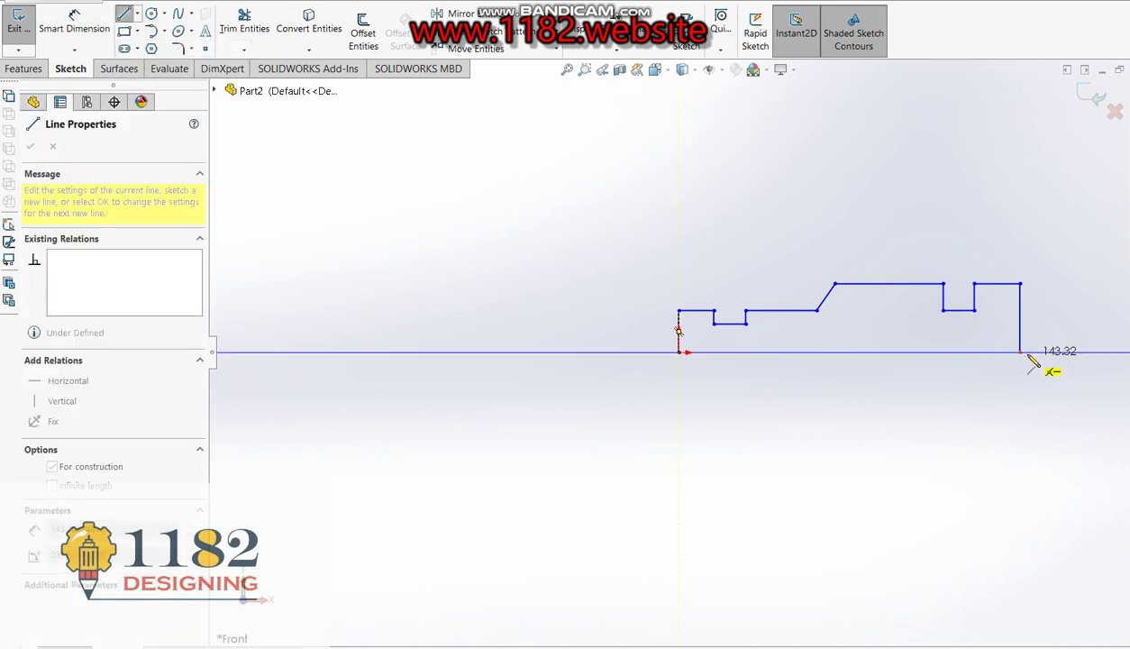
pyautogui.click(1021, 352)
pyautogui.press('Escape')
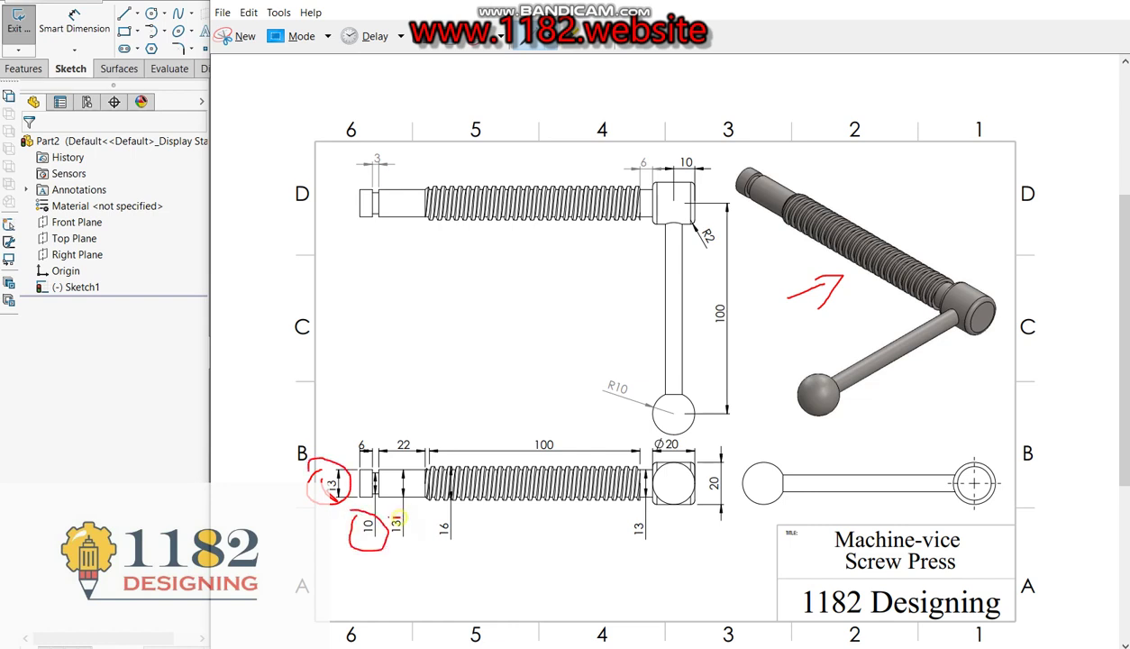
# Close the reference drawing and switch to Smart Dimension.
pyautogui.click(122, 448)
pyautogui.click(74, 22)
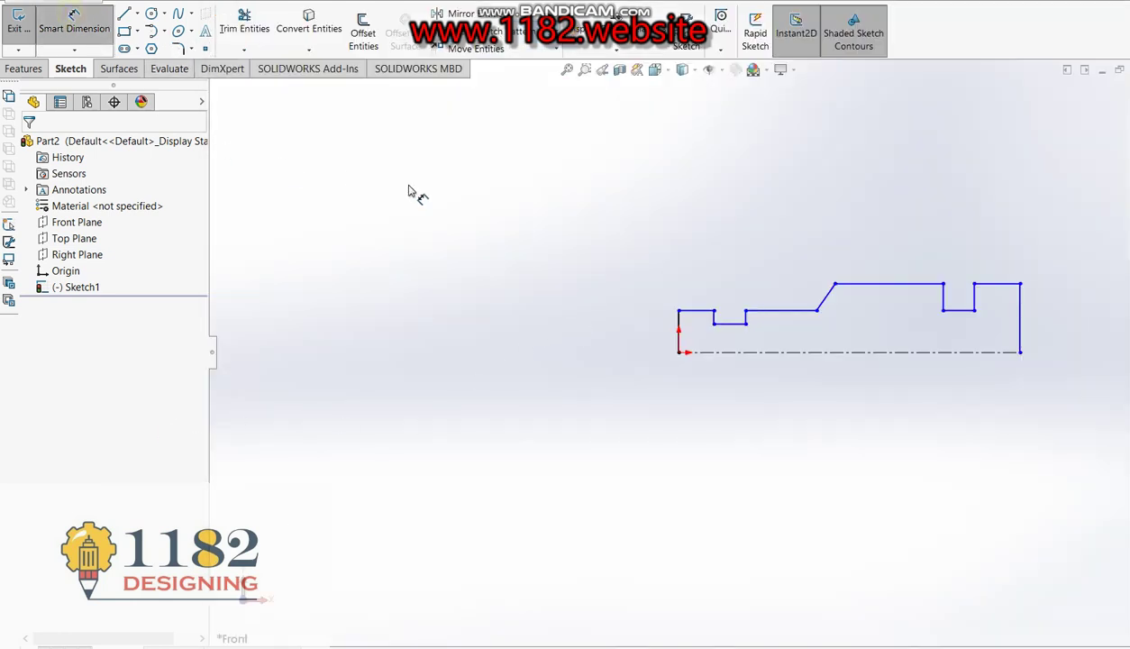
# Dimension the first two profile sections about the centerline as 13 mm and 10 mm diameters.
pyautogui.click(696, 311)
pyautogui.click(703, 352)
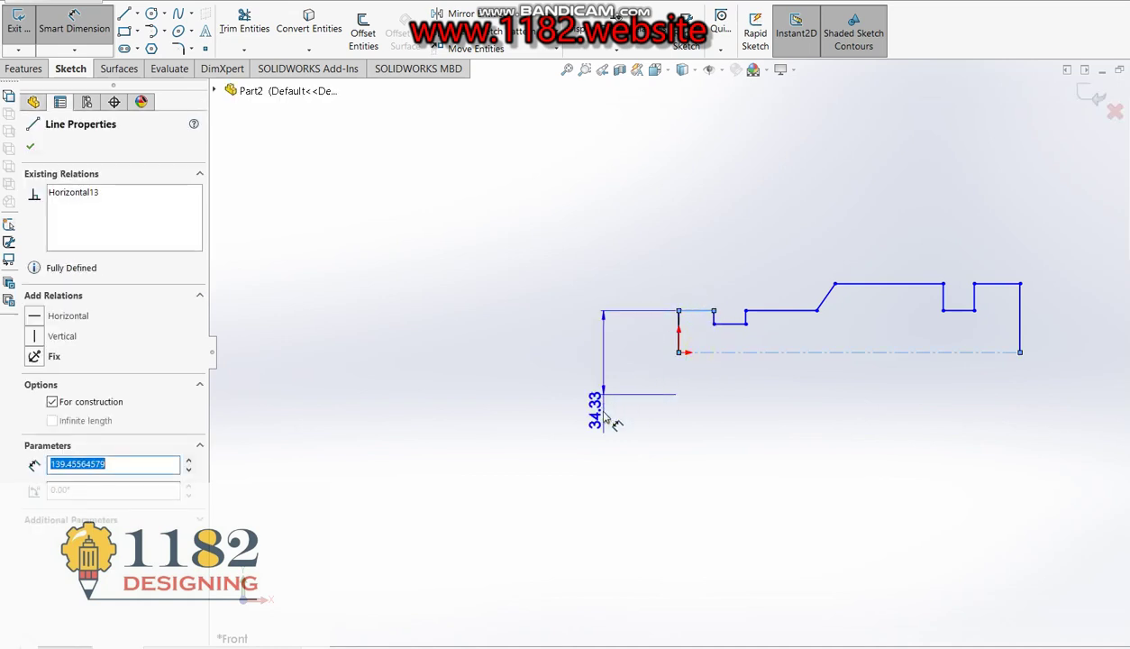
pyautogui.click(594, 388)
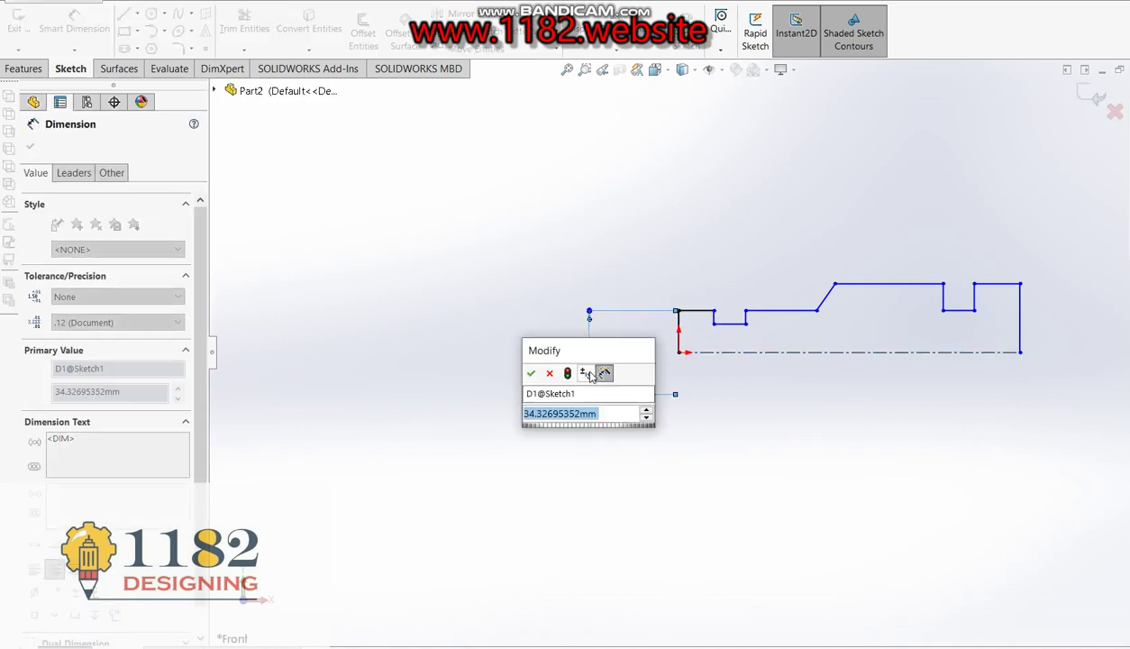
pyautogui.write('13')
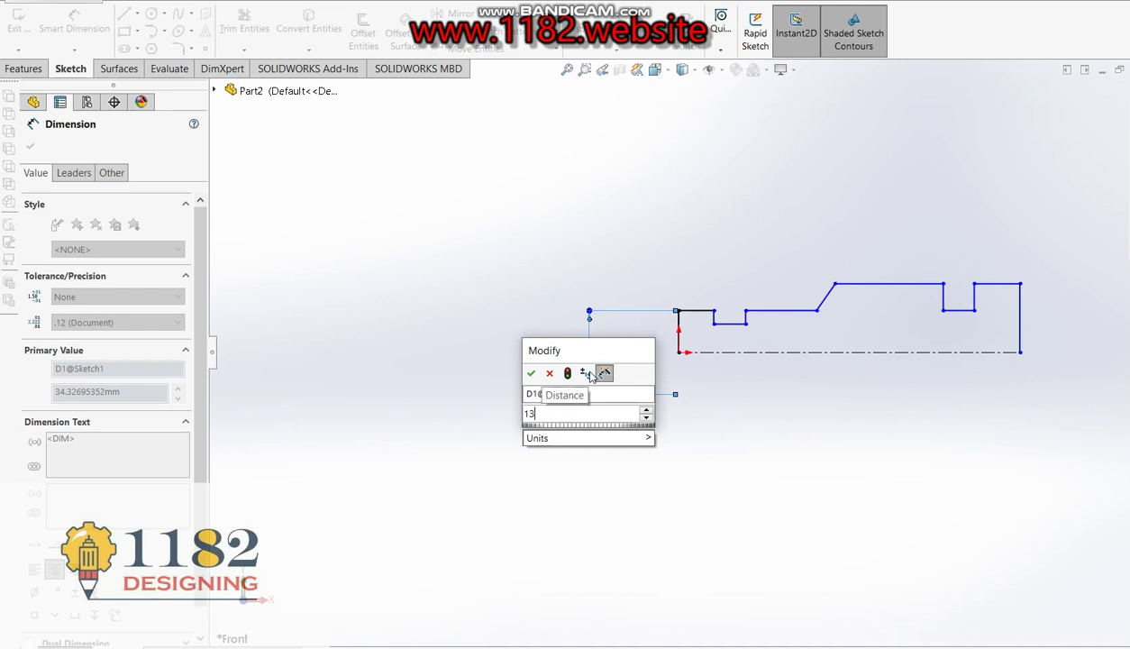
pyautogui.press('Return')
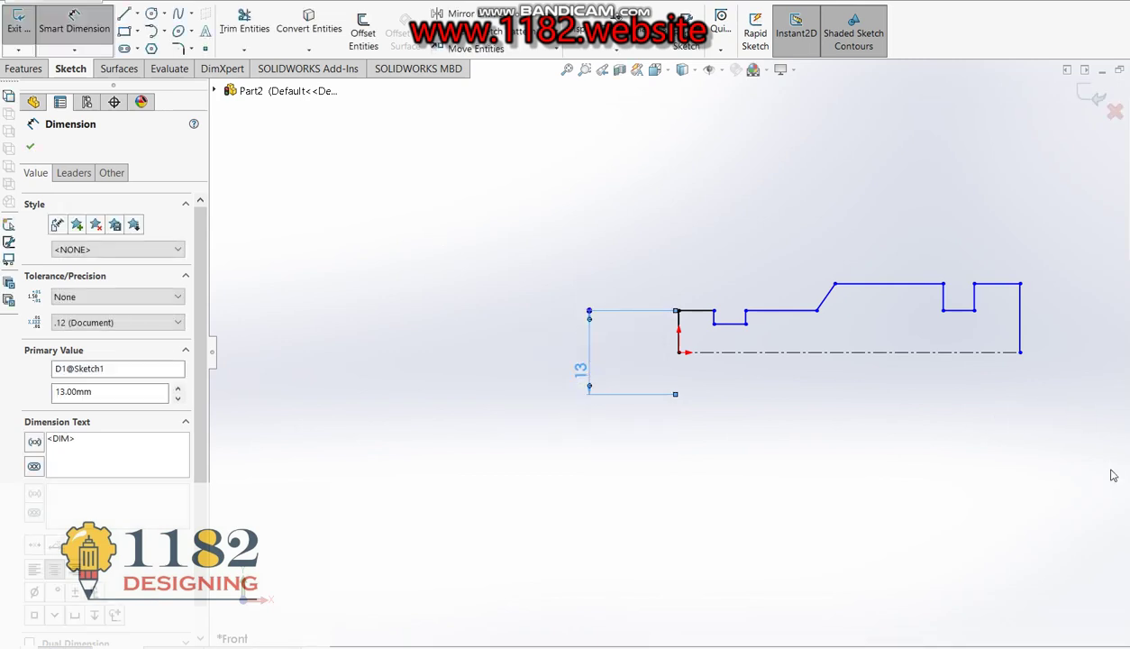
pyautogui.click(731, 329)
pyautogui.click(728, 352)
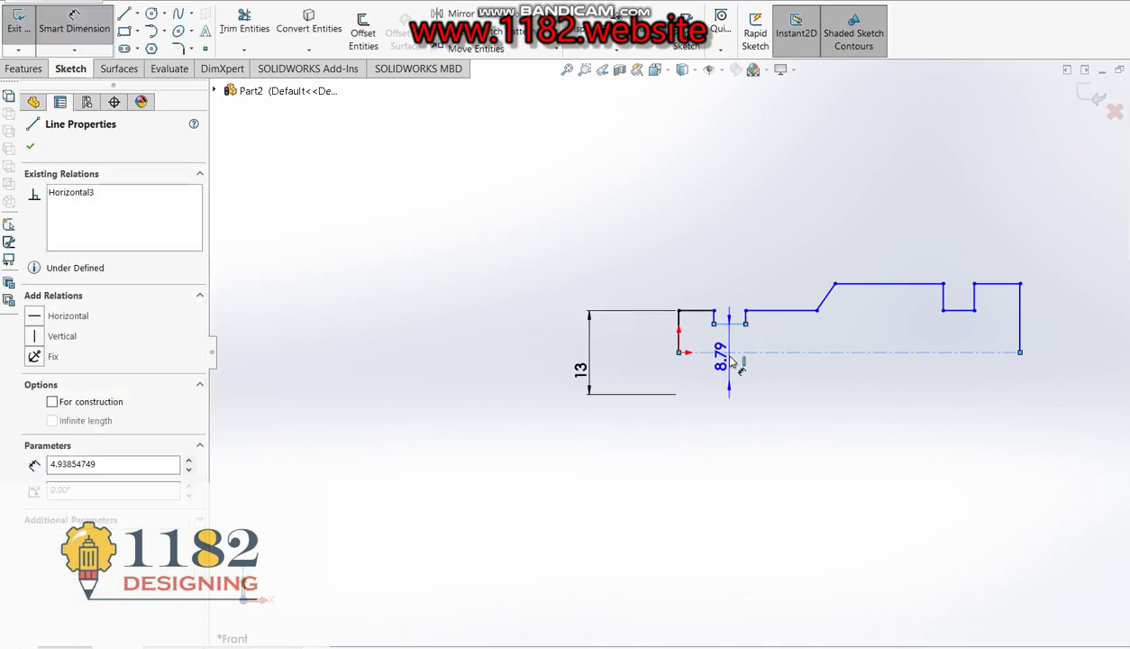
pyautogui.click(737, 365)
pyautogui.write('10')
pyautogui.press('Return')
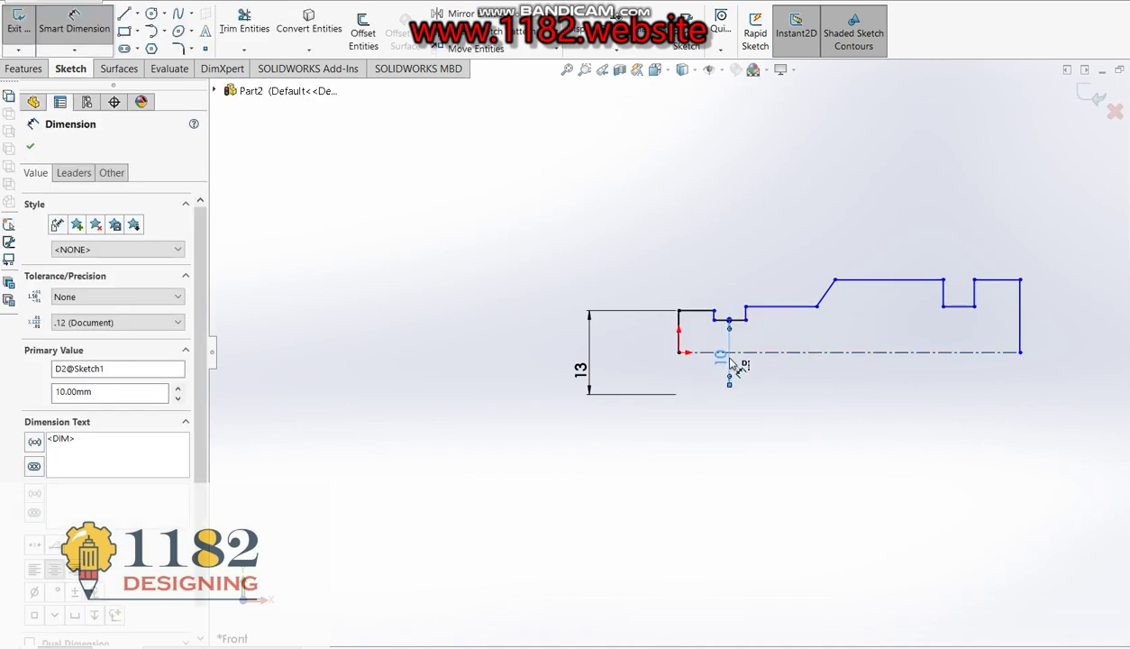
# Give the raised step a 16 mm diameter, correcting an accidental centerline length change.
pyautogui.click(762, 307)
pyautogui.click(784, 352)
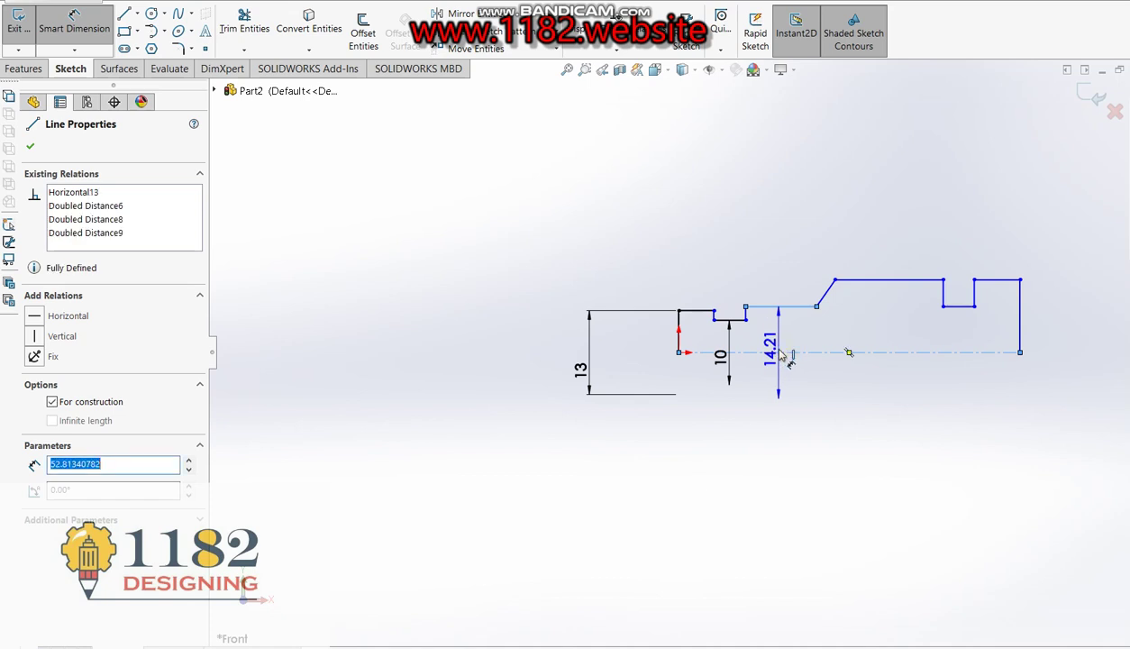
pyautogui.write('13')
pyautogui.press('Return')
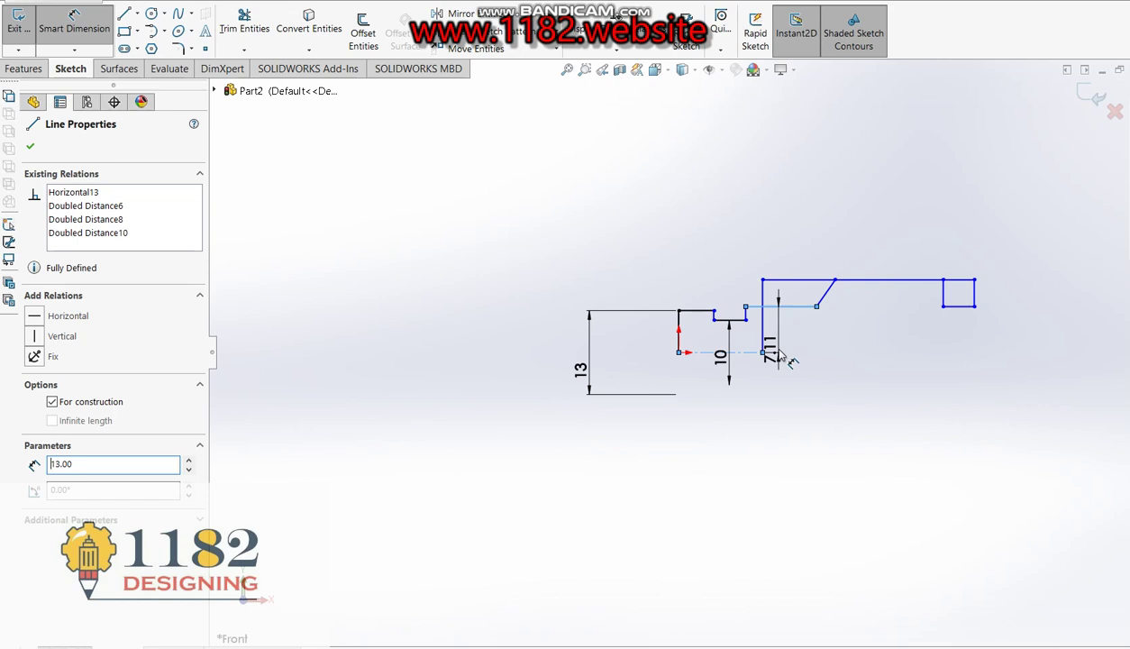
pyautogui.click(783, 355)
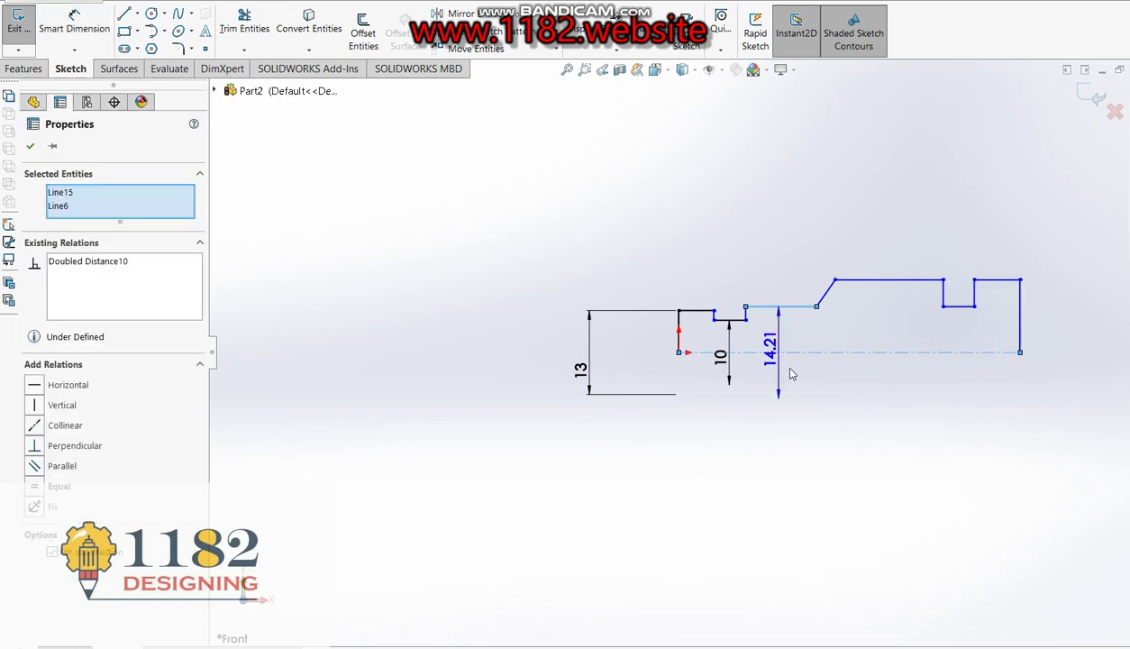
pyautogui.press('Escape')
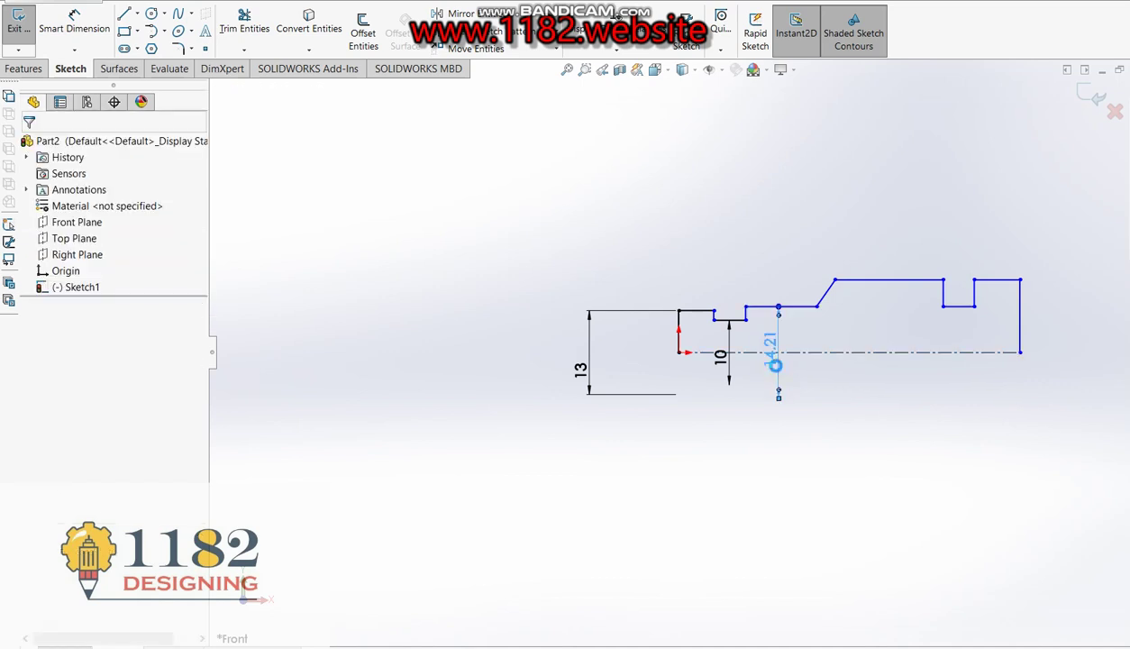
pyautogui.click(775, 364)
pyautogui.write('16')
pyautogui.press('Return')
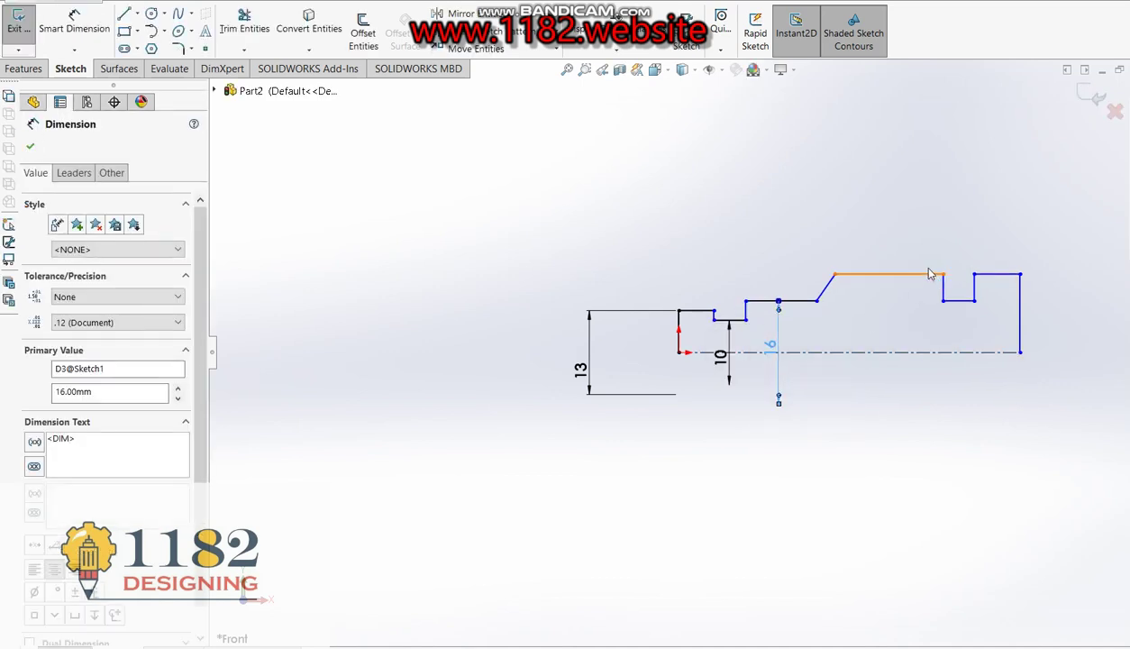
pyautogui.click(74, 25)
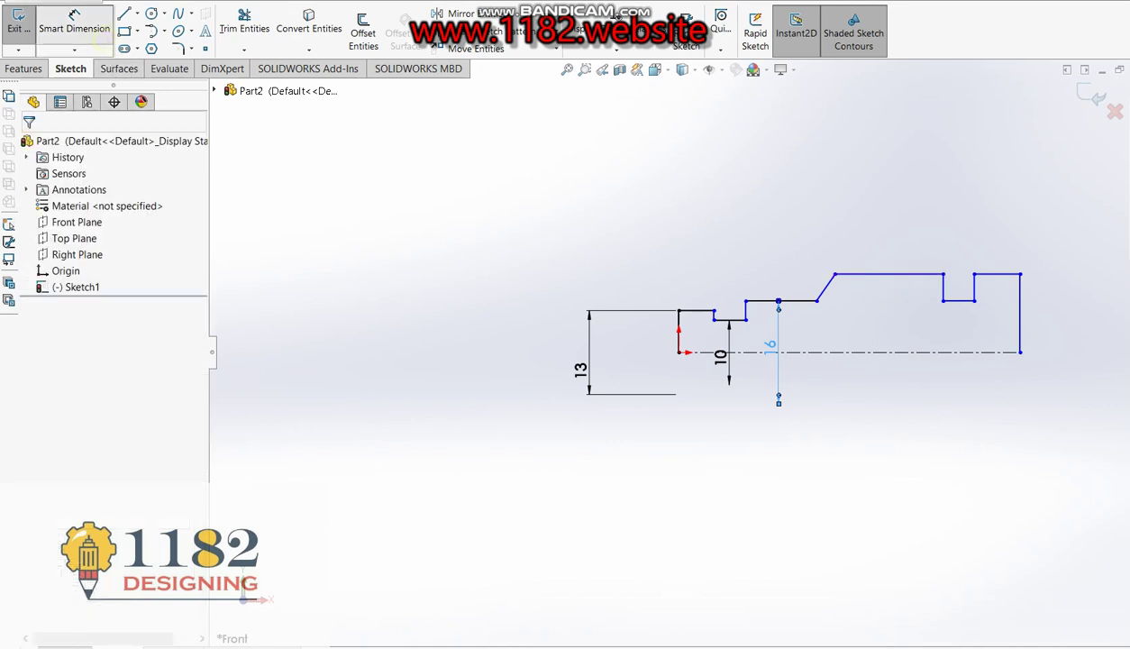
# Dimension the shaft diameter (24.28 for now) and change the step diameter to 13 mm.
pyautogui.click(856, 273)
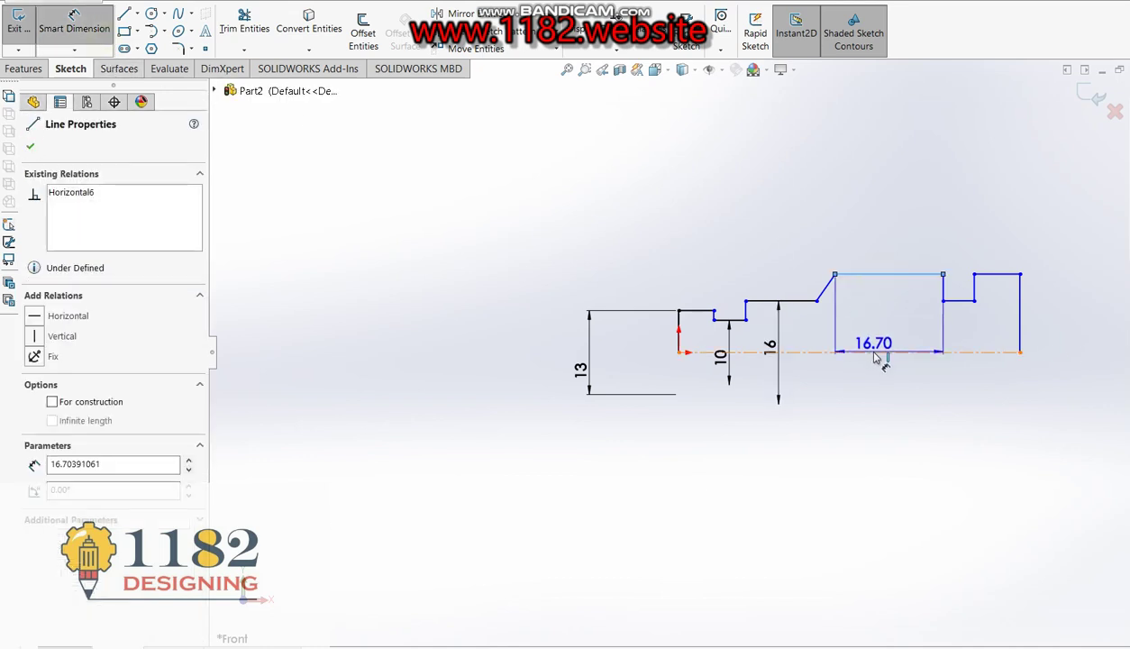
pyautogui.click(872, 352)
pyautogui.click(870, 390)
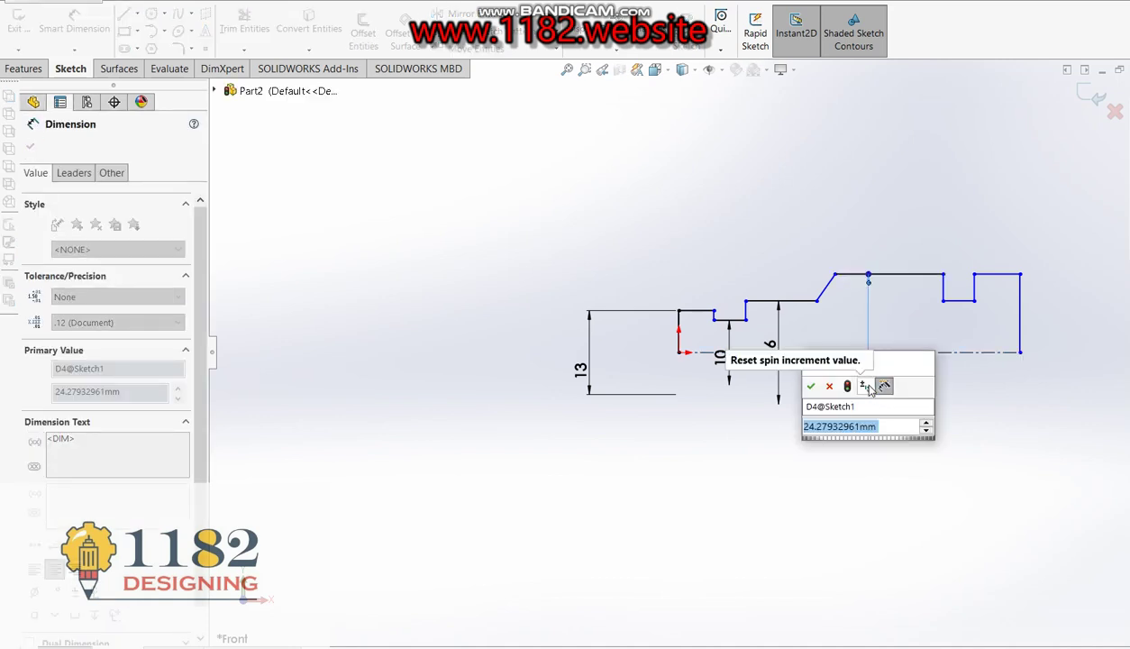
pyautogui.click(830, 387)
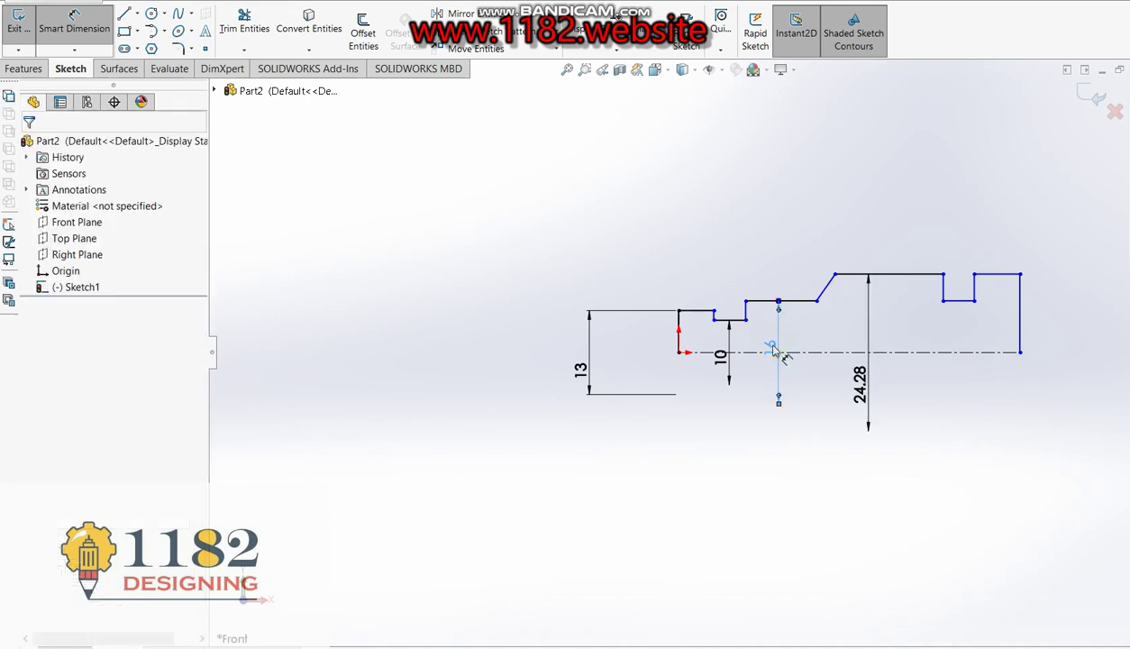
pyautogui.doubleClick(771, 344)
pyautogui.write('13')
pyautogui.press('Return')
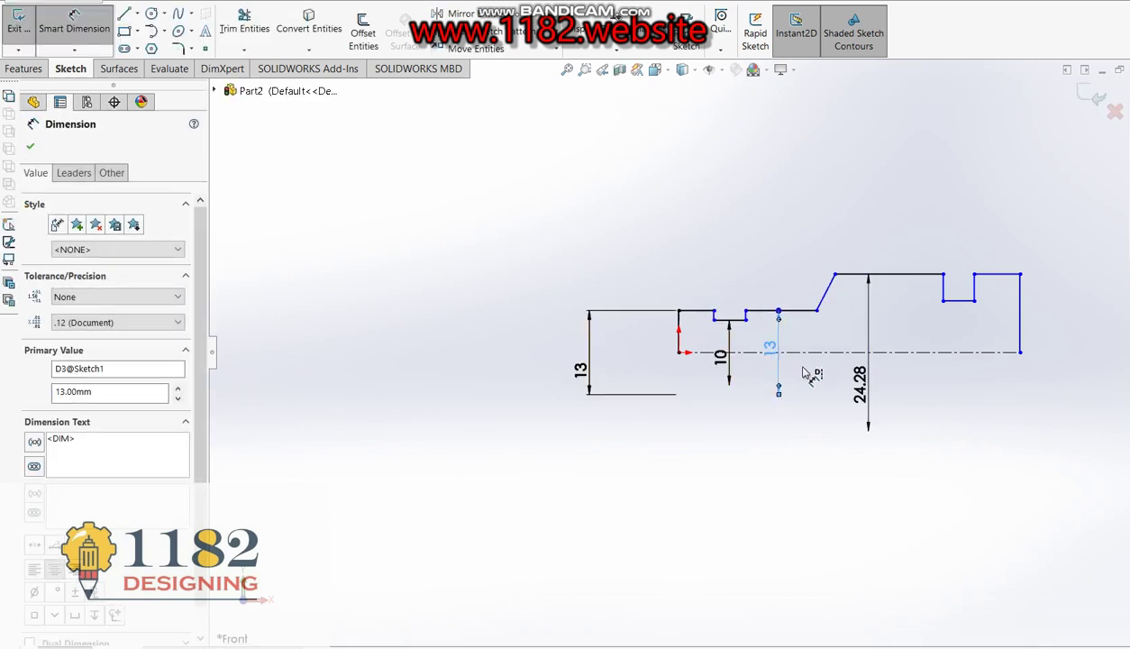
# After checking the reference, dimension the groove at 13 mm and set the shaft diameter to 16 mm.
pyautogui.hotkey('alt', 'Tab')
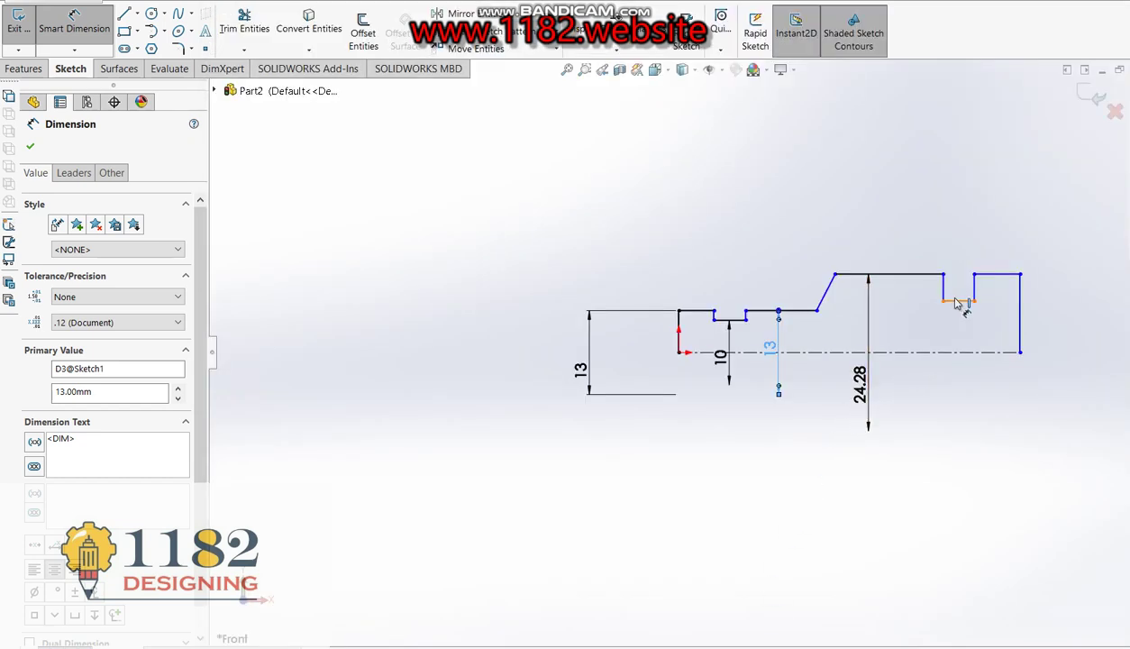
pyautogui.click(959, 301)
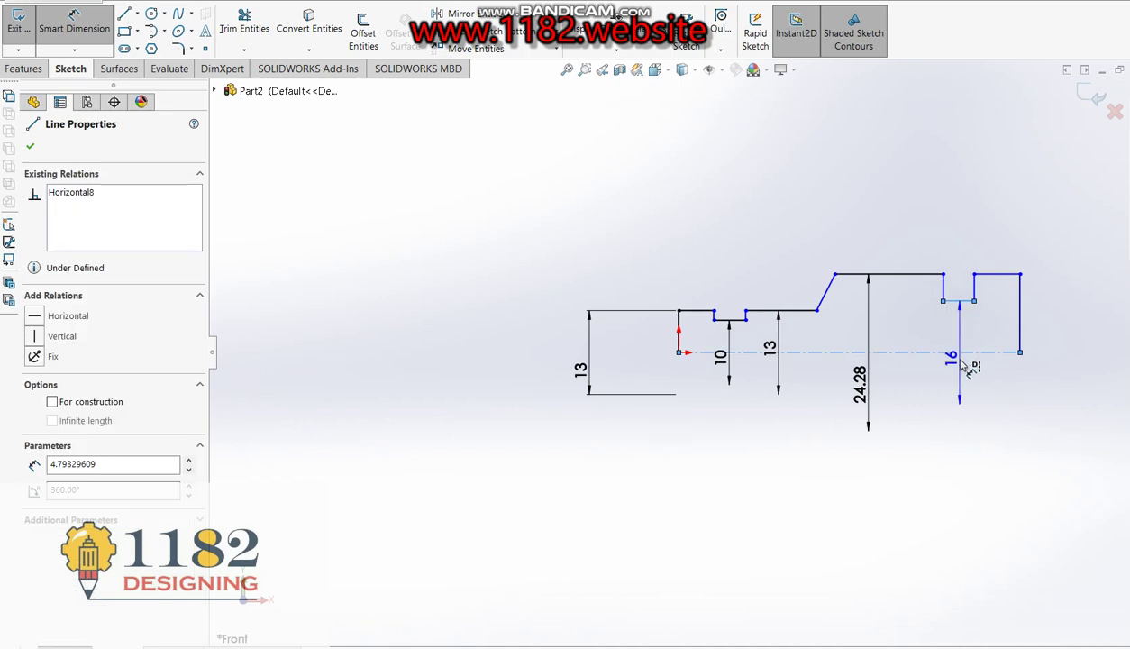
pyautogui.click(961, 370)
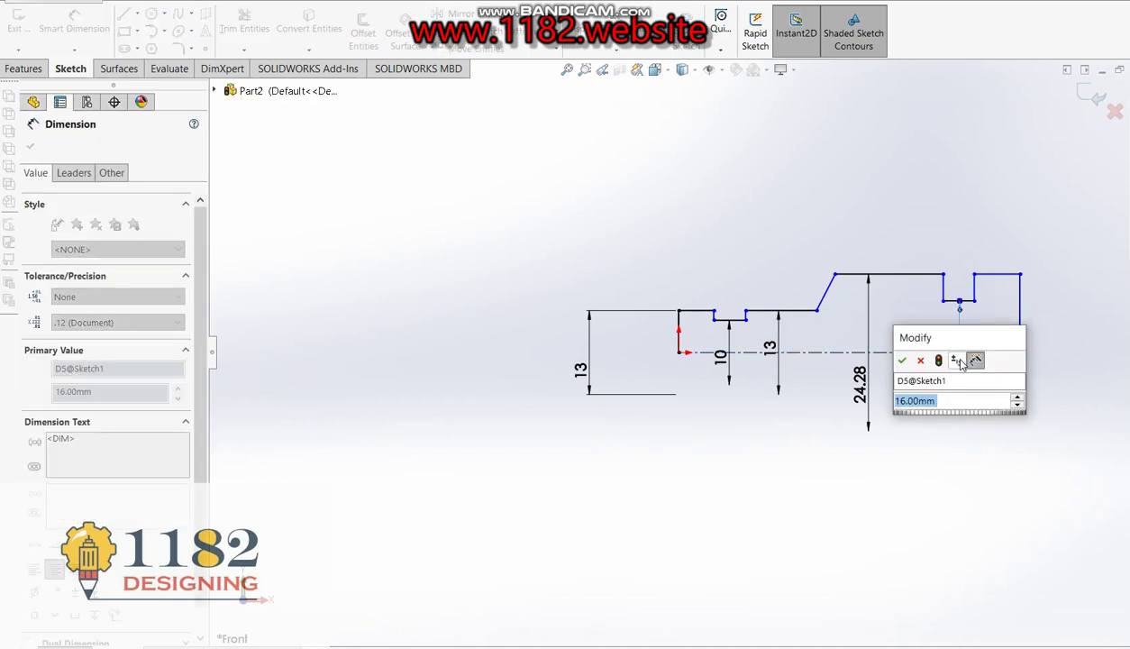
pyautogui.write('13')
pyautogui.press('Return')
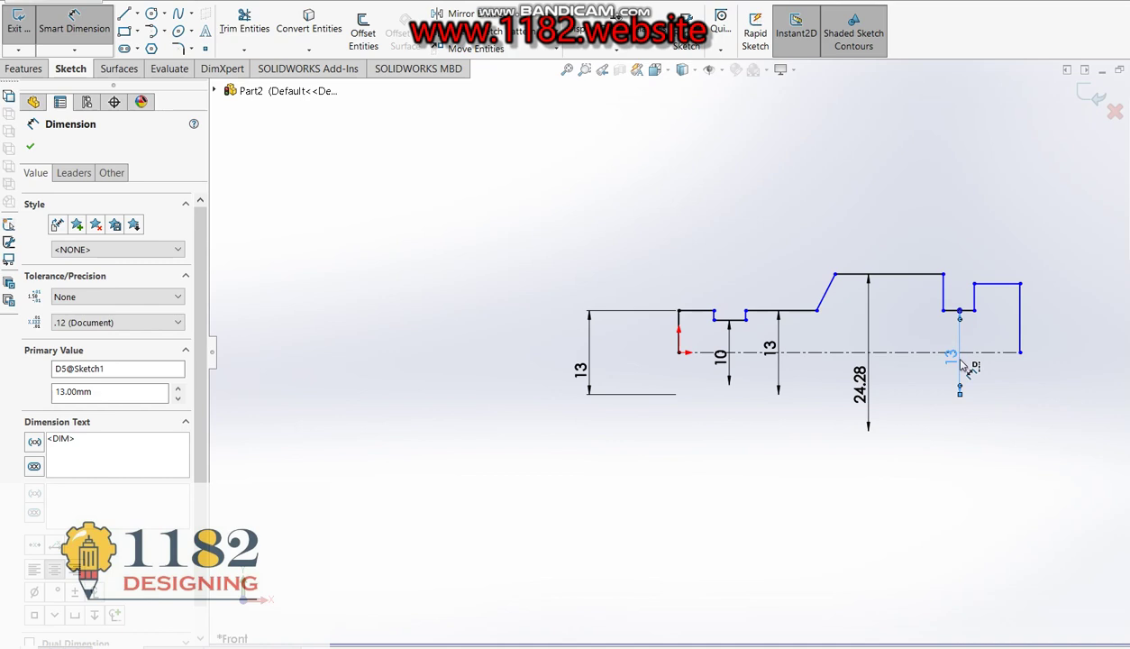
pyautogui.click(863, 388)
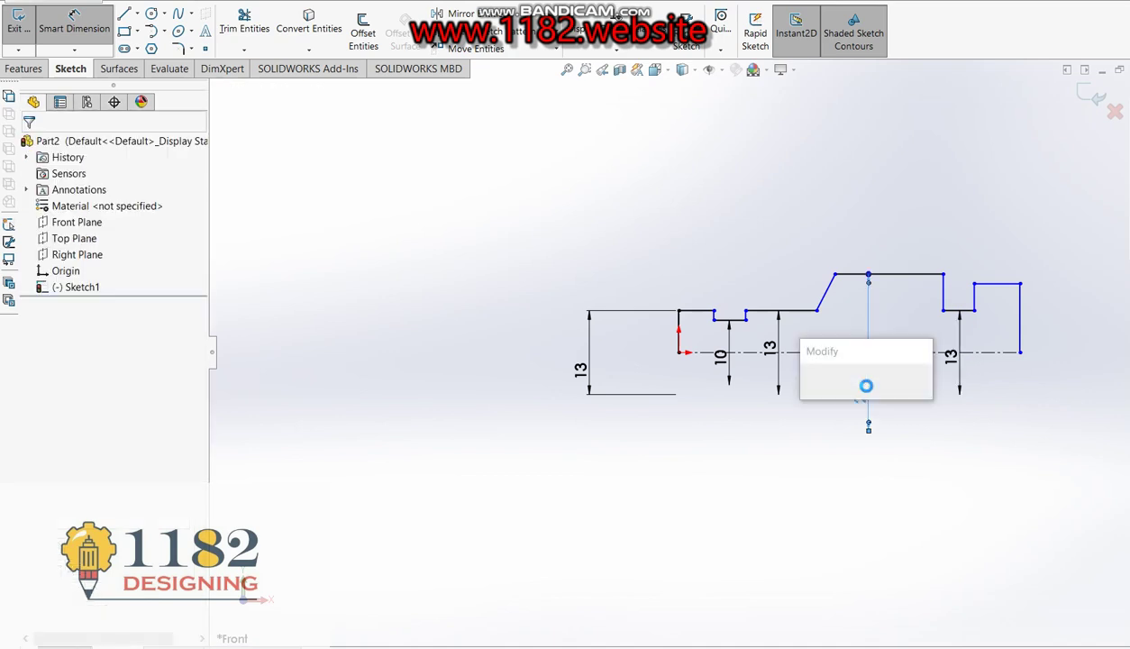
pyautogui.write('16')
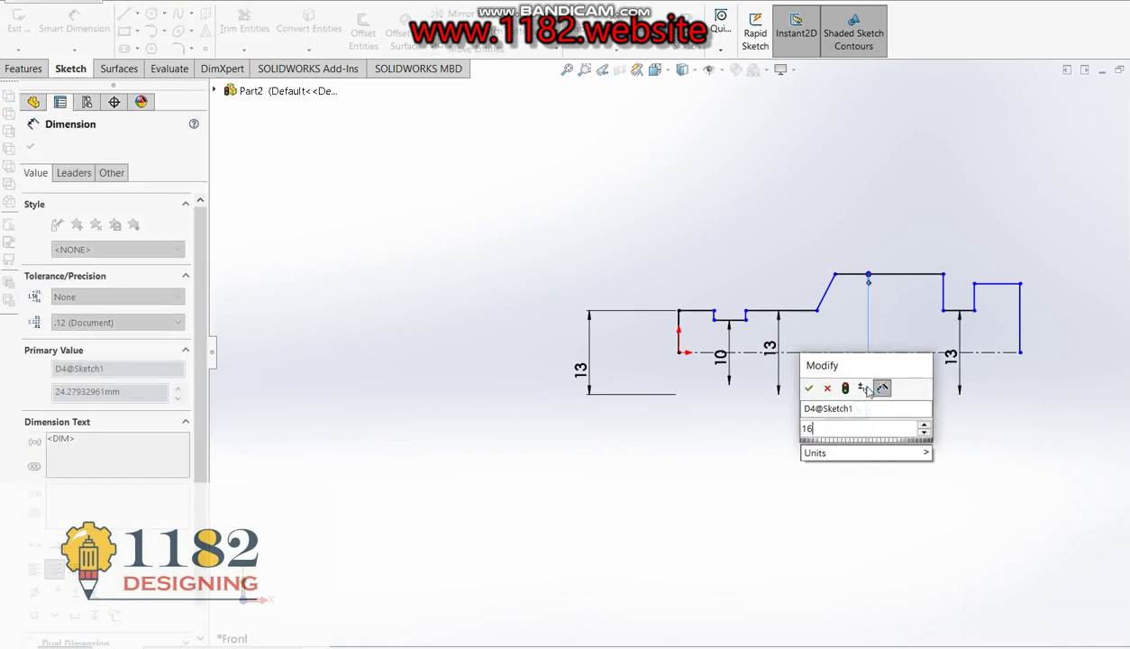
pyautogui.press('Return')
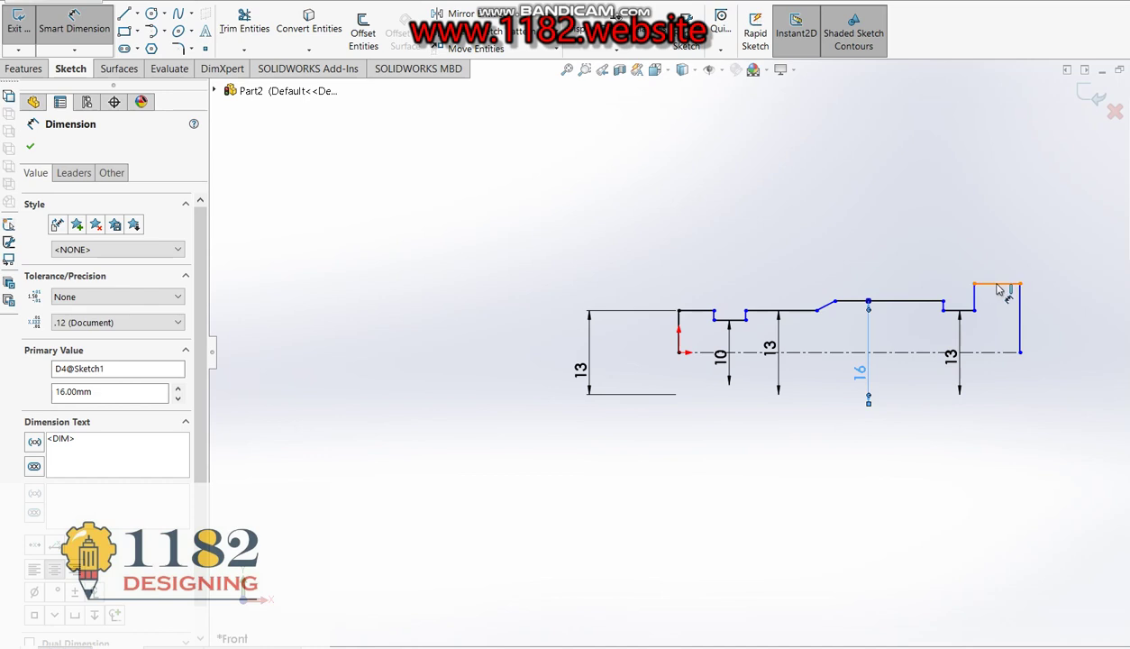
# Dimension the head diameter at 20 mm and bring up the reference drawing.
pyautogui.click(987, 283)
pyautogui.click(996, 351)
pyautogui.click(1045, 360)
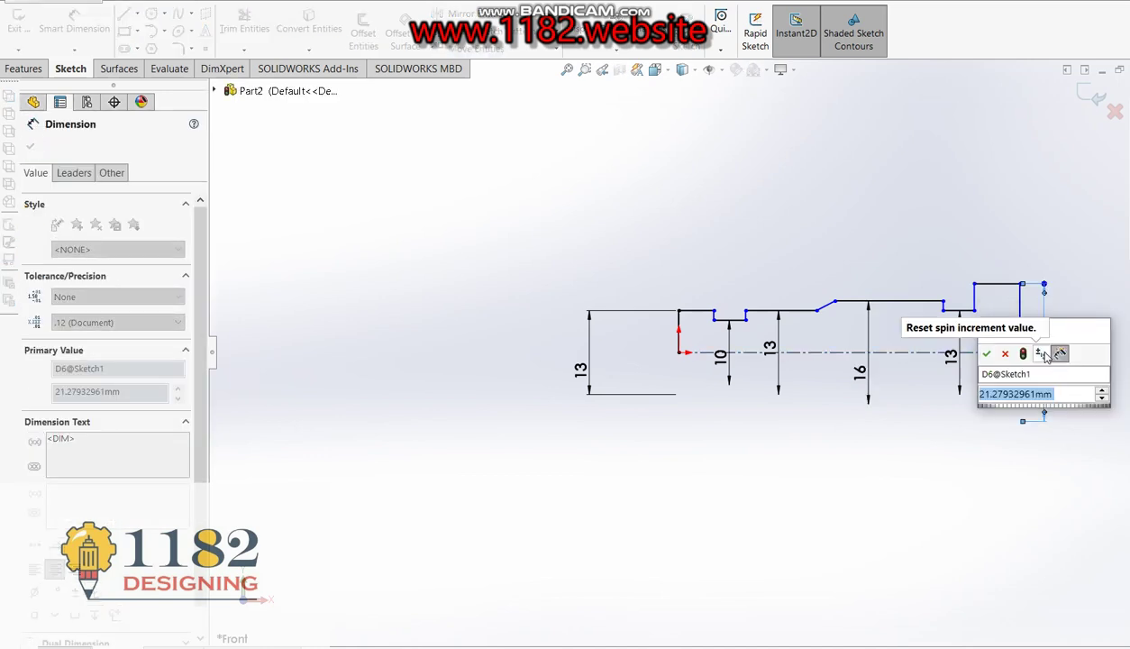
pyautogui.write('20')
pyautogui.press('Return')
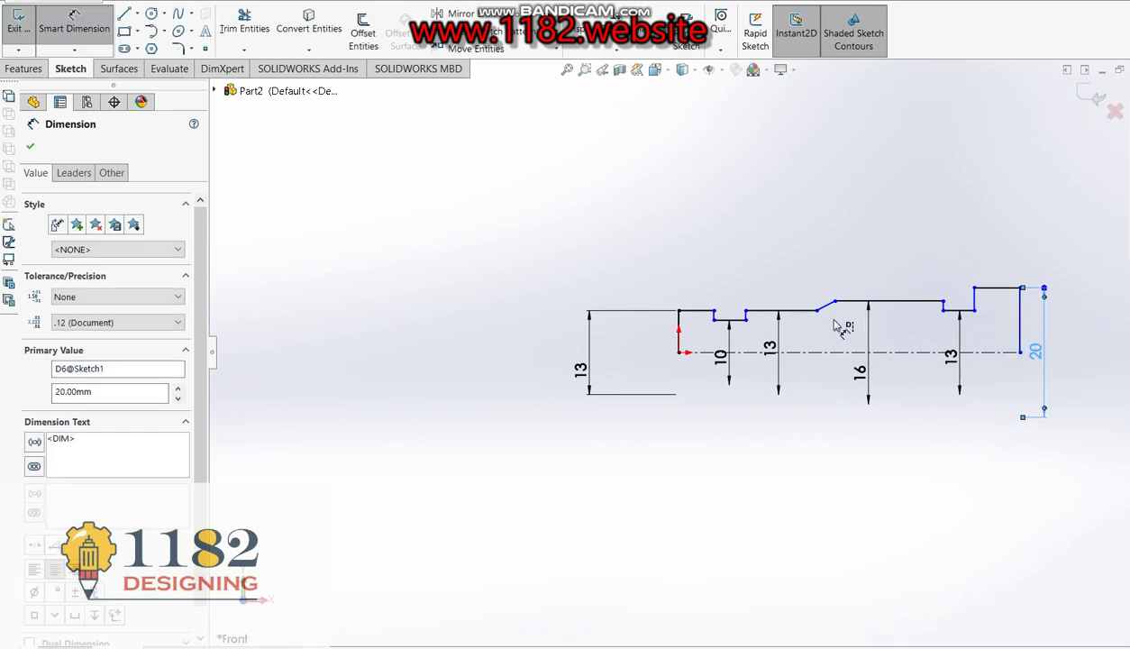
pyautogui.hotkey('alt', 'Tab')
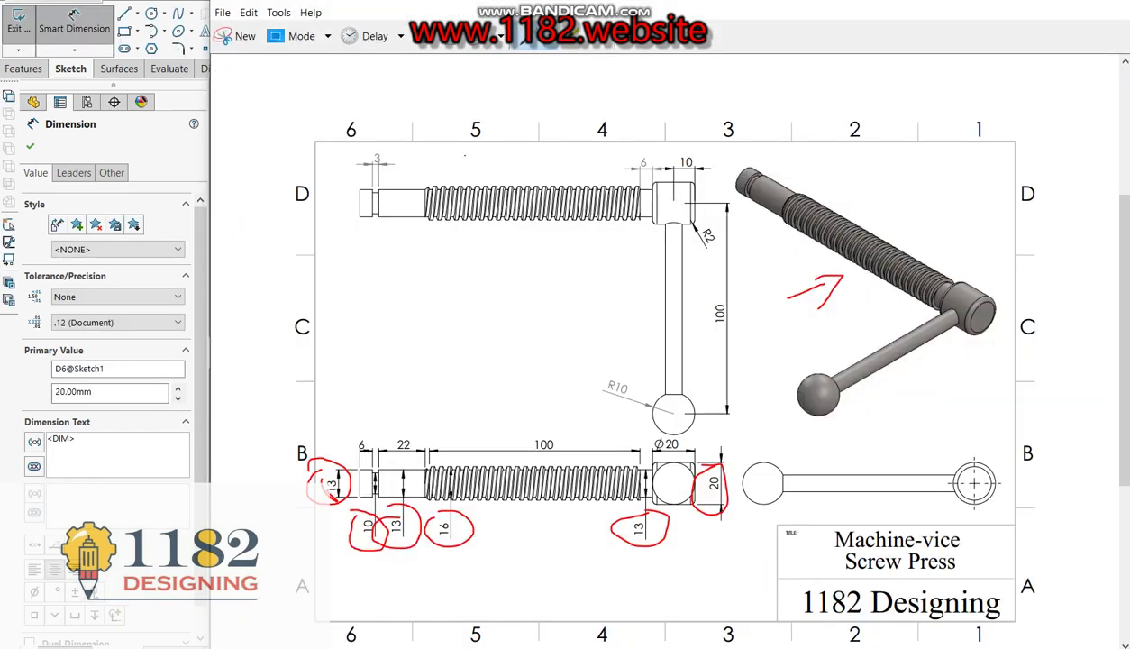
# Switch to the blue pen, circle the 3, 6 and 22 lengths, and return to the sketch.
pyautogui.click(553, 41)
pyautogui.click(543, 76)
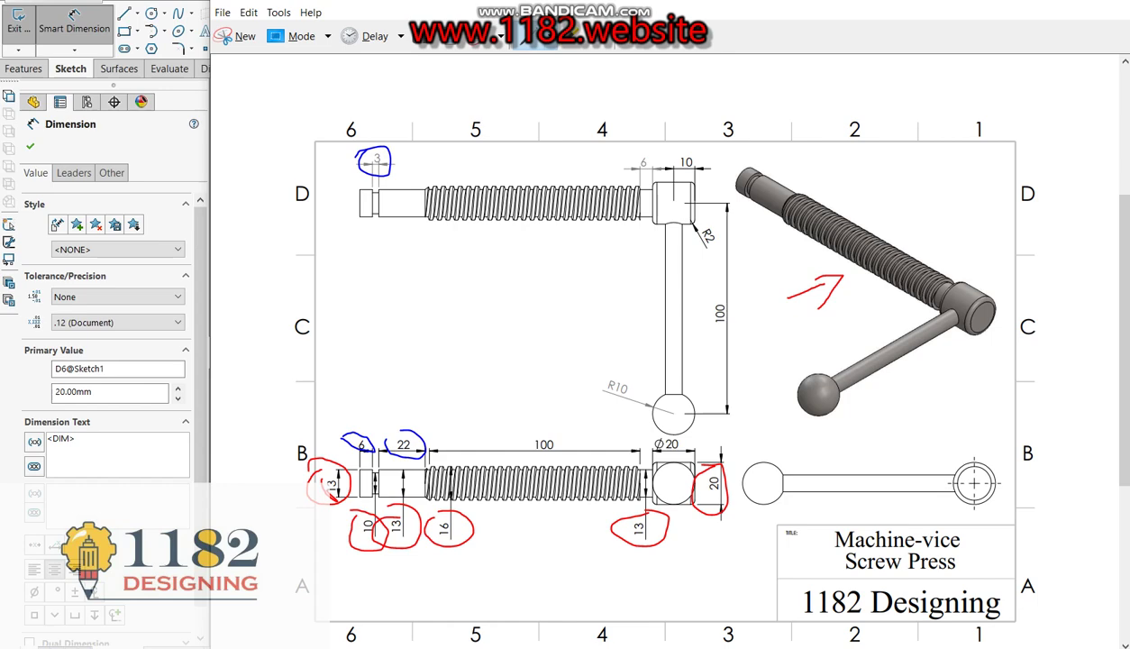
pyautogui.hotkey('alt', 'Tab')
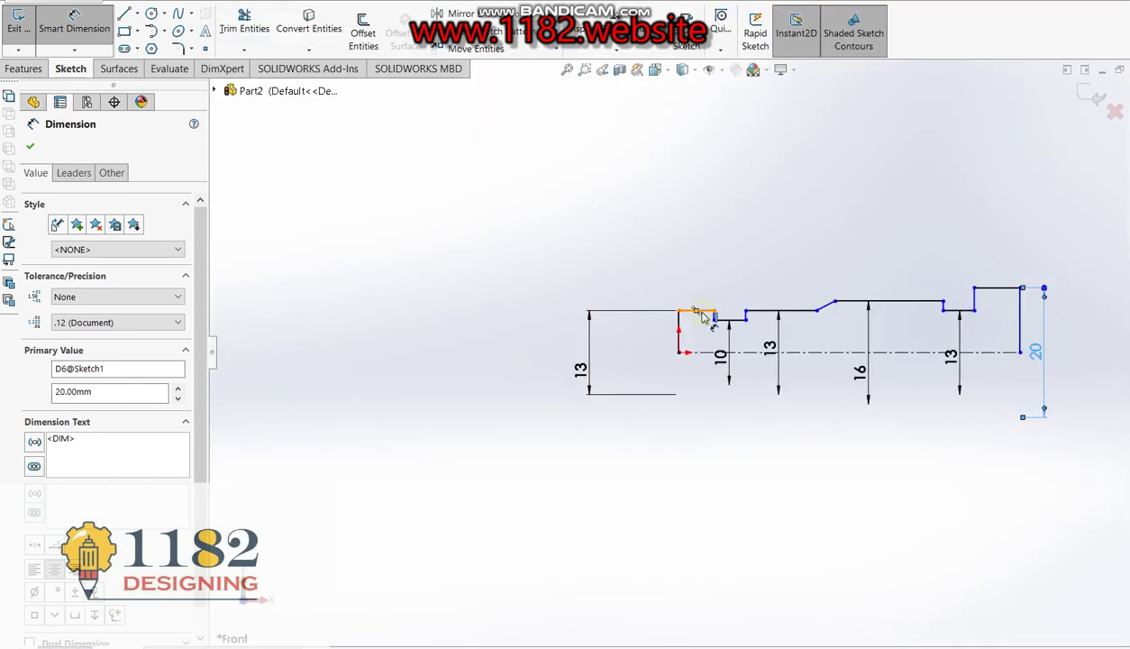
# Dimension the end pin length at 6 mm and the groove width at 3 mm.
pyautogui.click(701, 313)
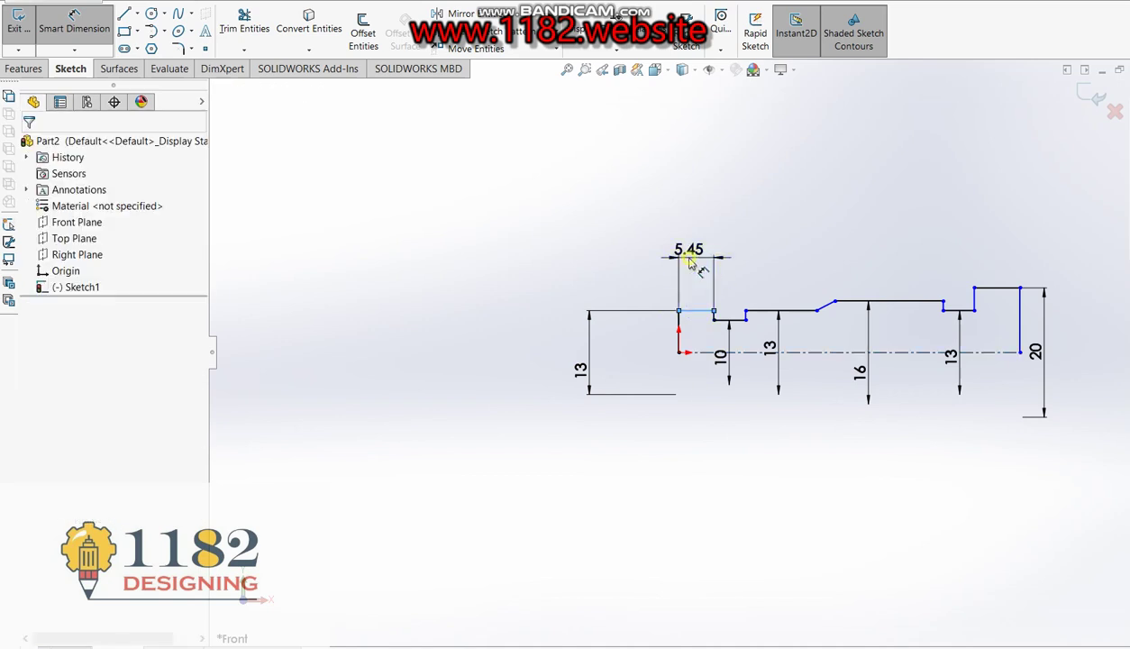
pyautogui.click(689, 259)
pyautogui.write('6')
pyautogui.press('Return')
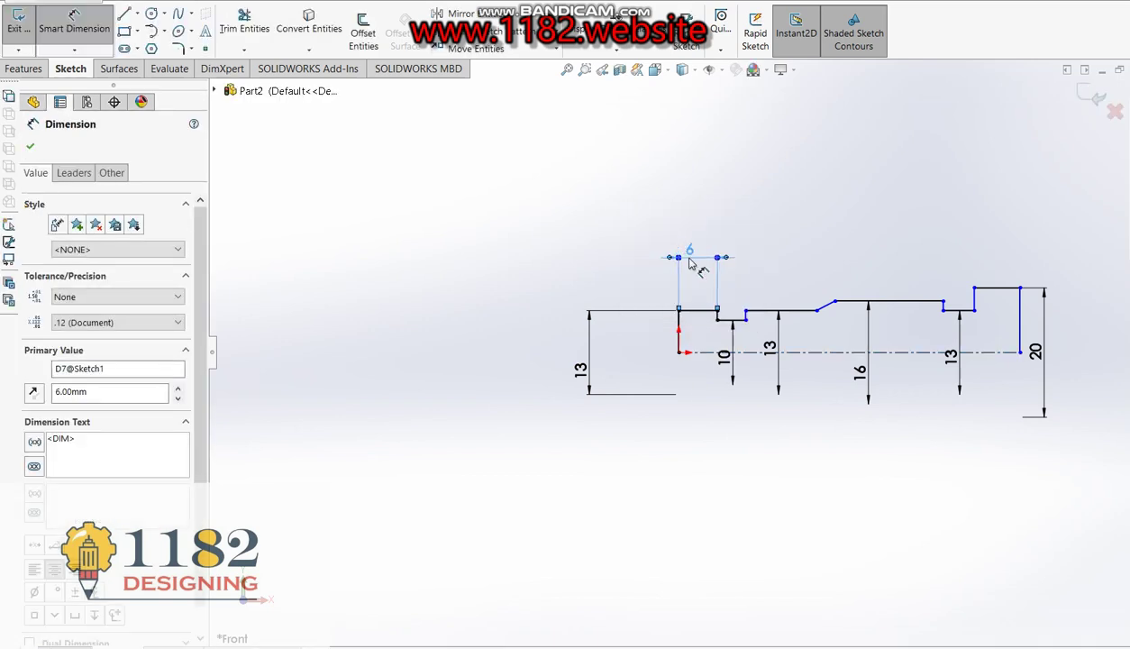
pyautogui.click(734, 319)
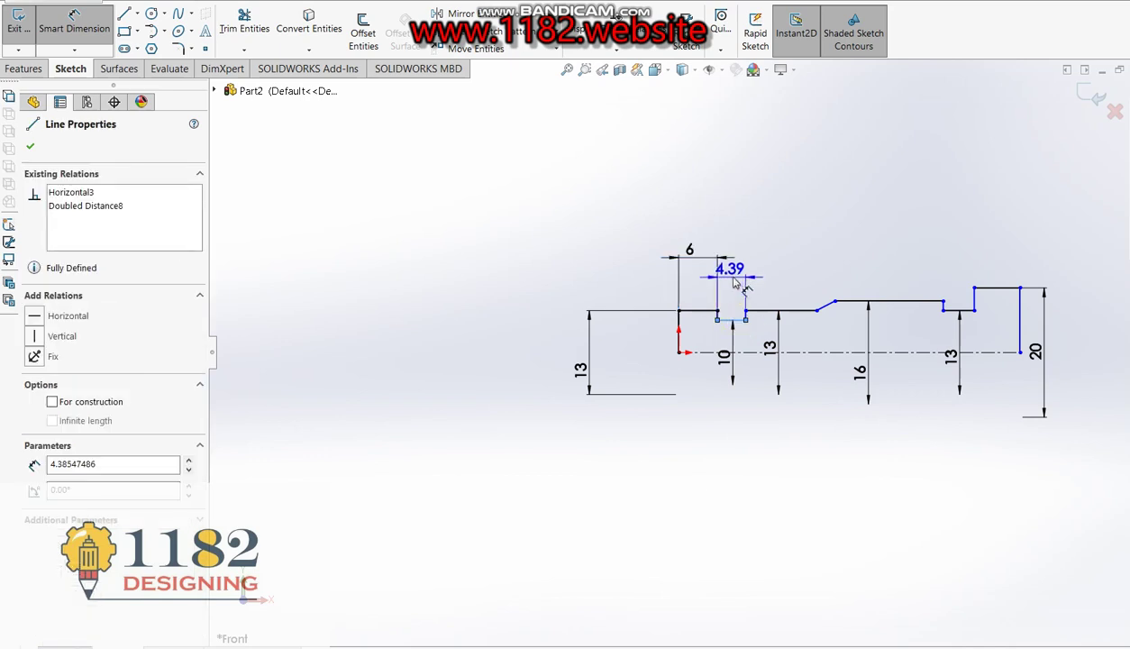
pyautogui.click(736, 273)
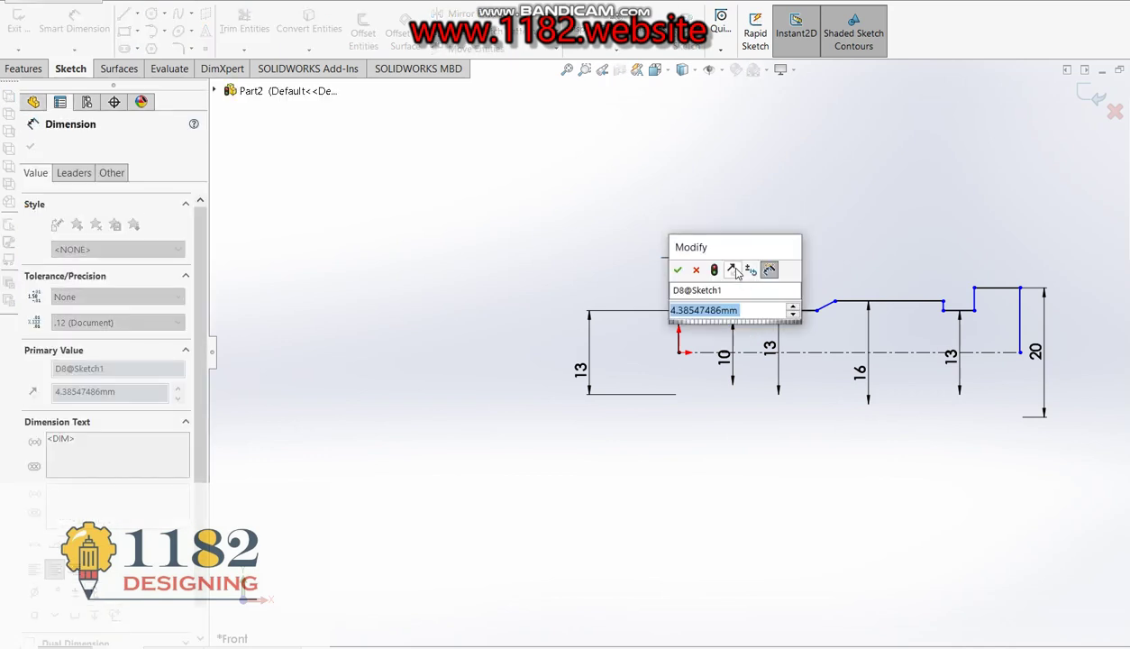
pyautogui.write('3')
pyautogui.press('Return')
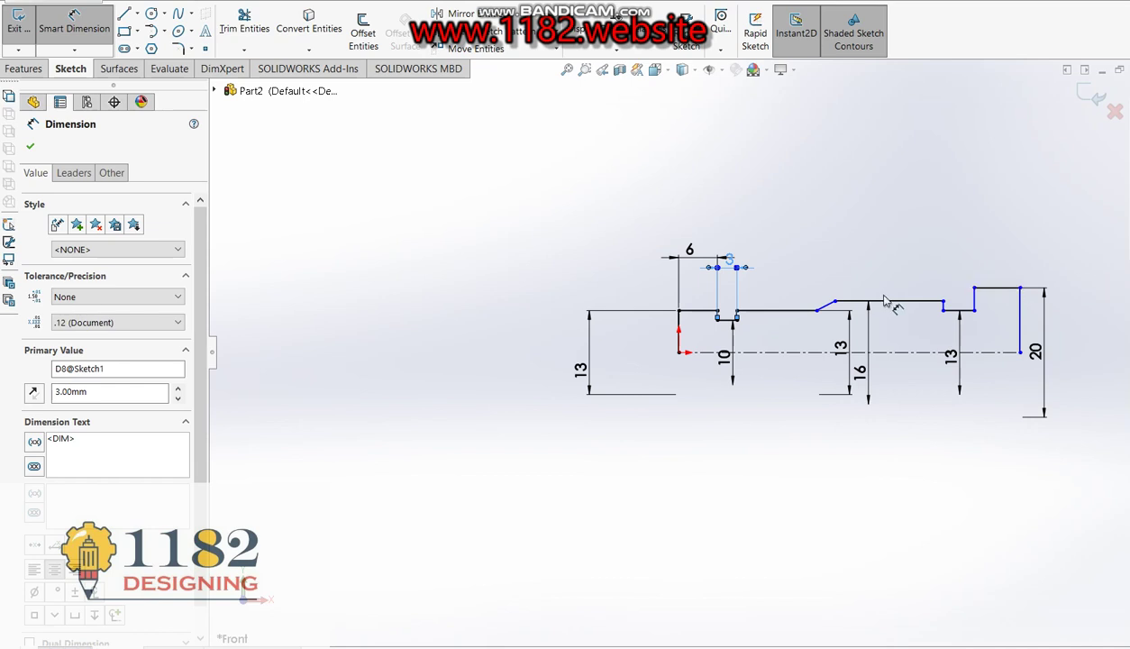
# Add the 12.35 neck length dimension, then zoom out and compare with the reference drawing.
pyautogui.click(773, 311)
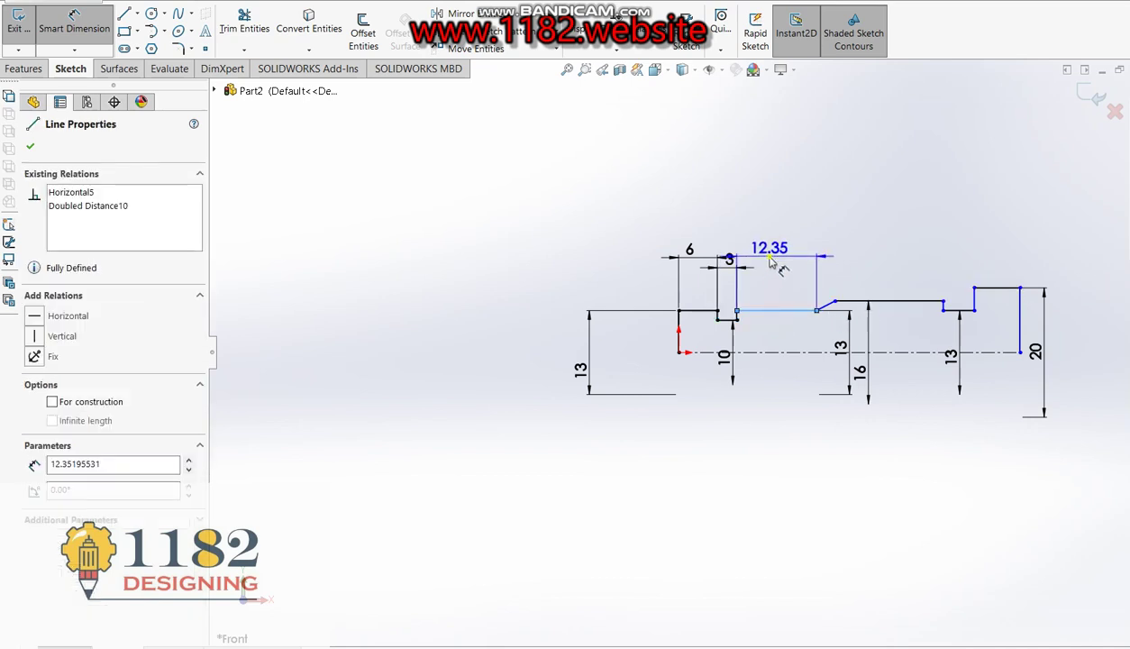
pyautogui.click(770, 262)
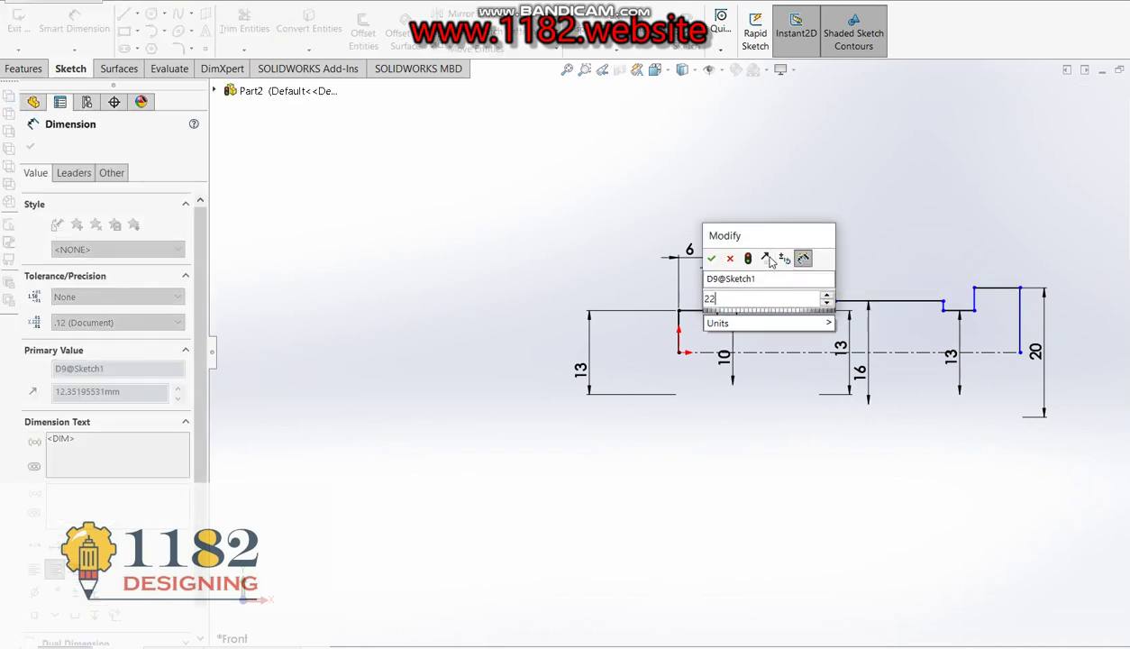
pyautogui.press('Escape')
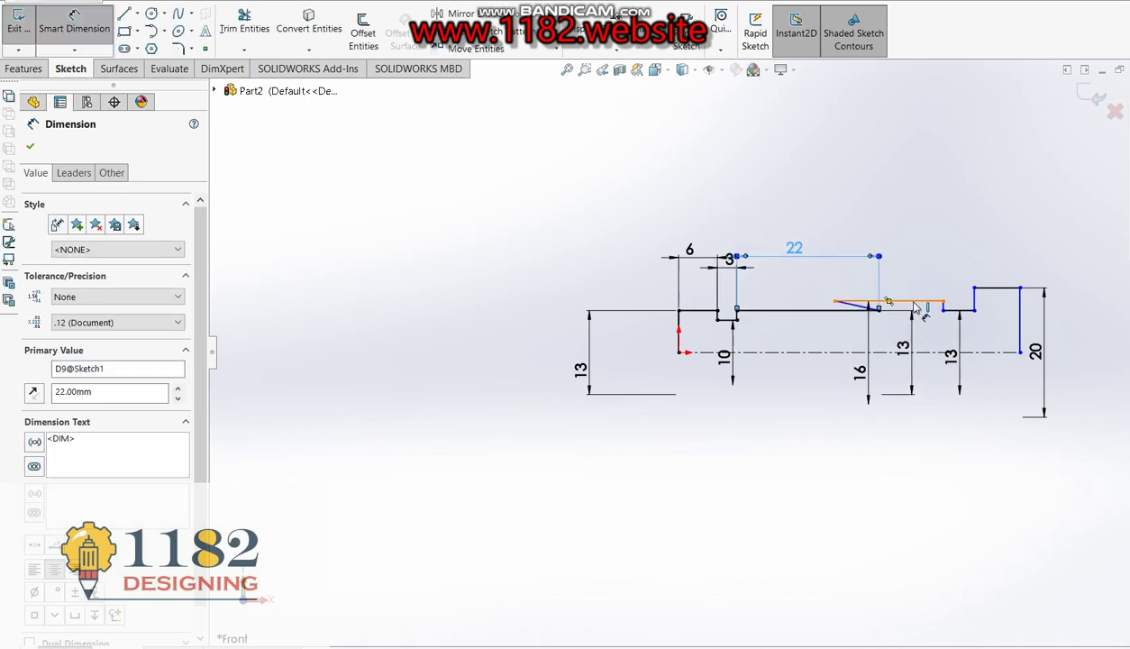
pyautogui.hotkey('ctrl', 'z')
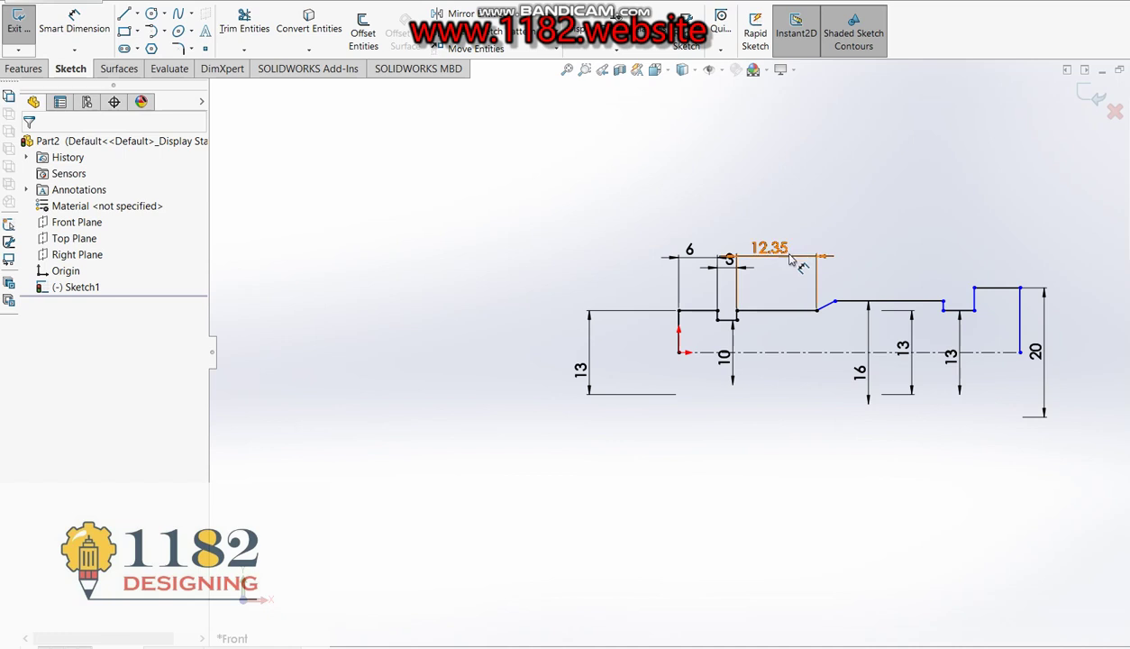
pyautogui.press('z')
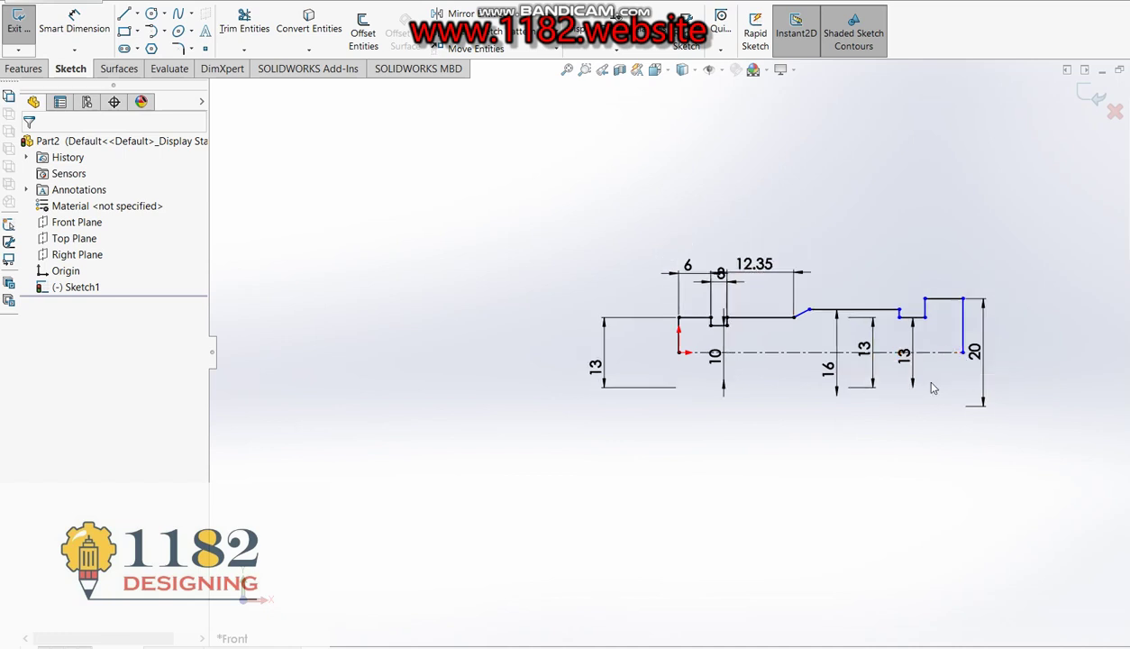
pyautogui.hotkey('alt', 'Tab')
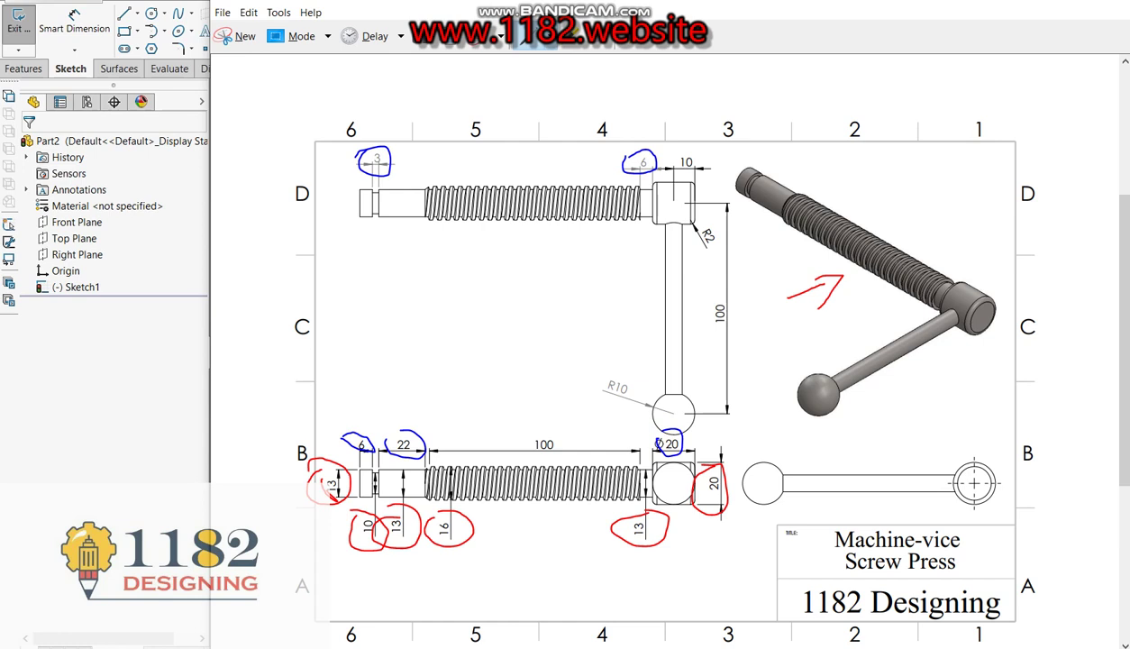
pyautogui.hotkey('alt', 'Tab')
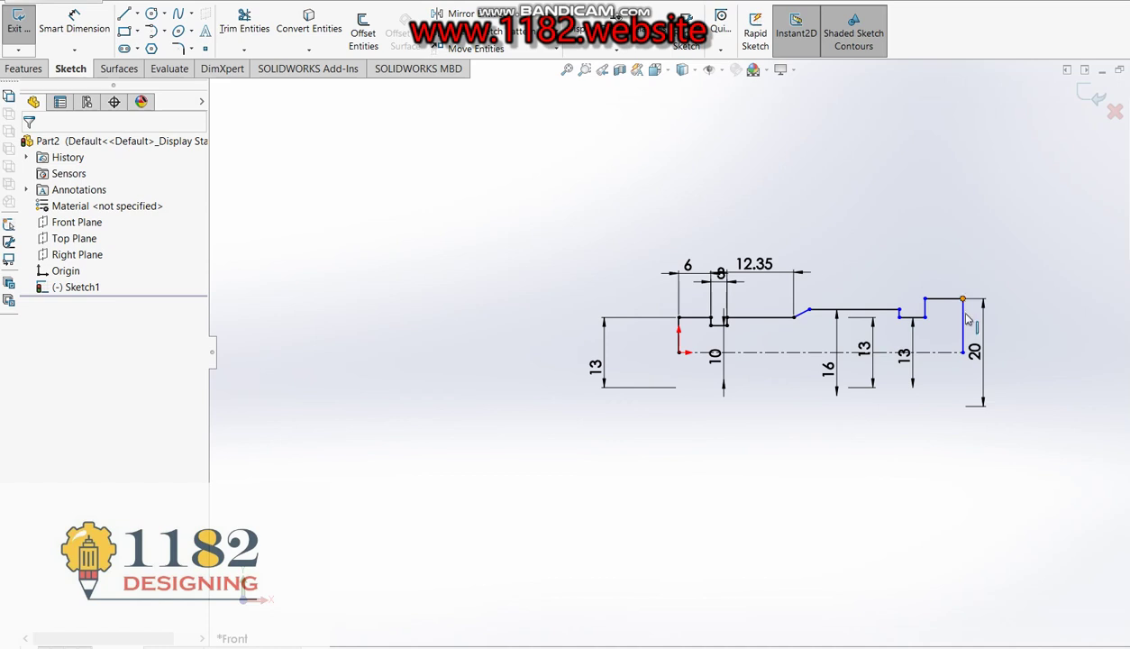
# Dimension the head length at 20 mm and the step length at 6 mm.
pyautogui.scroll(-2, 967, 317)
pyautogui.click(70, 18)
pyautogui.click(940, 303)
pyautogui.click(932, 262)
pyautogui.write('20')
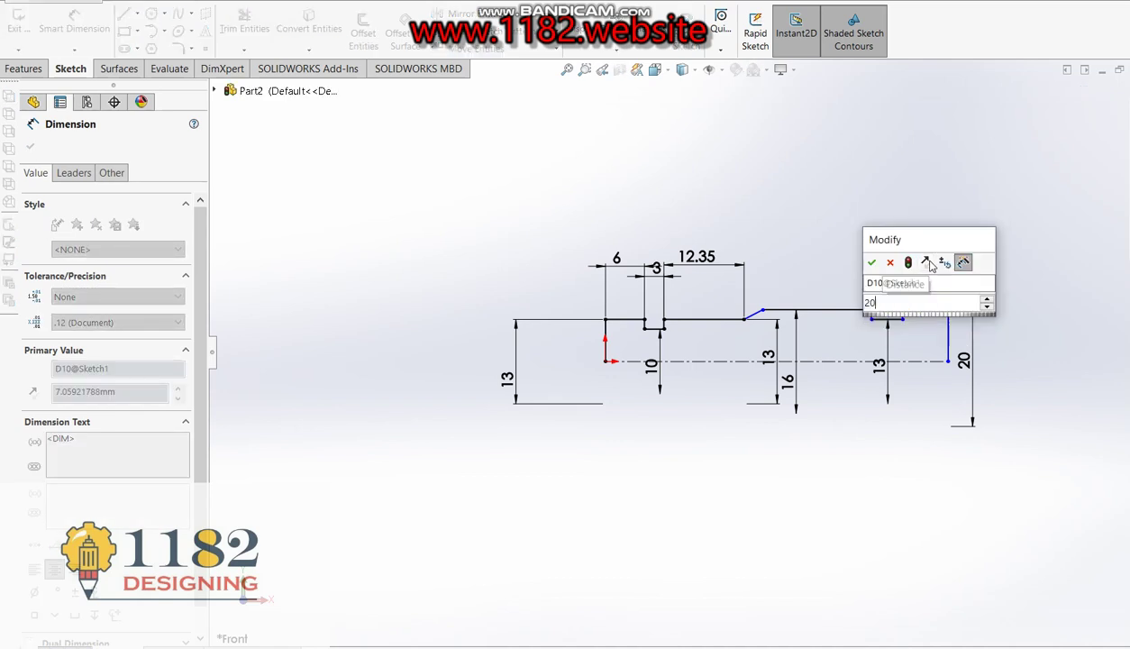
pyautogui.press('Return')
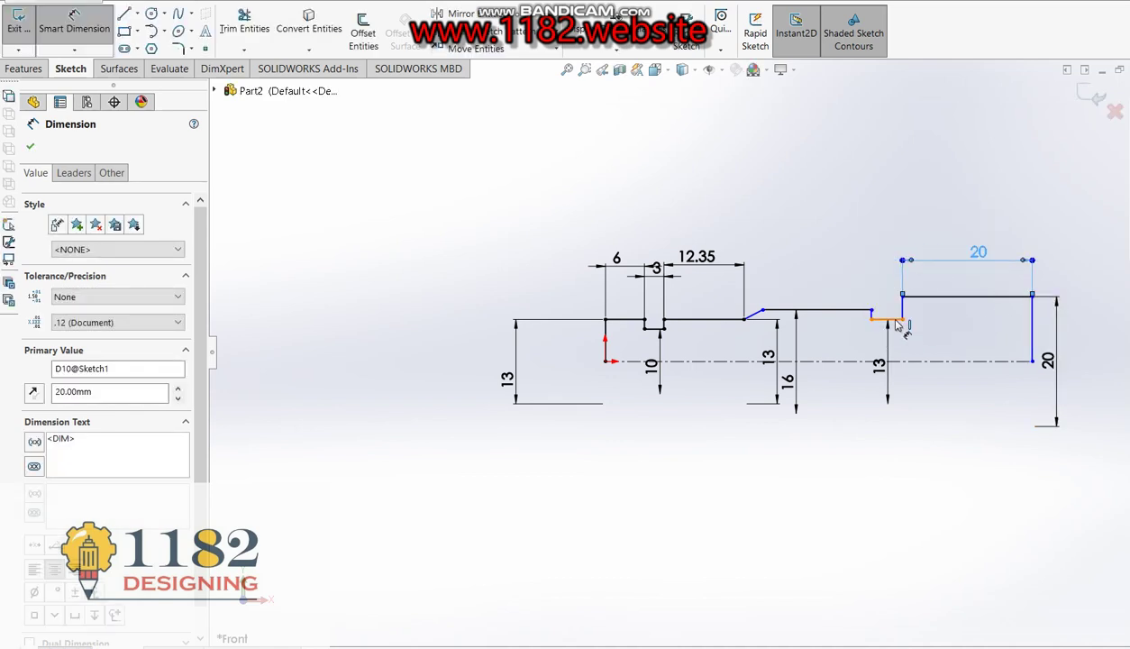
pyautogui.click(896, 317)
pyautogui.click(881, 236)
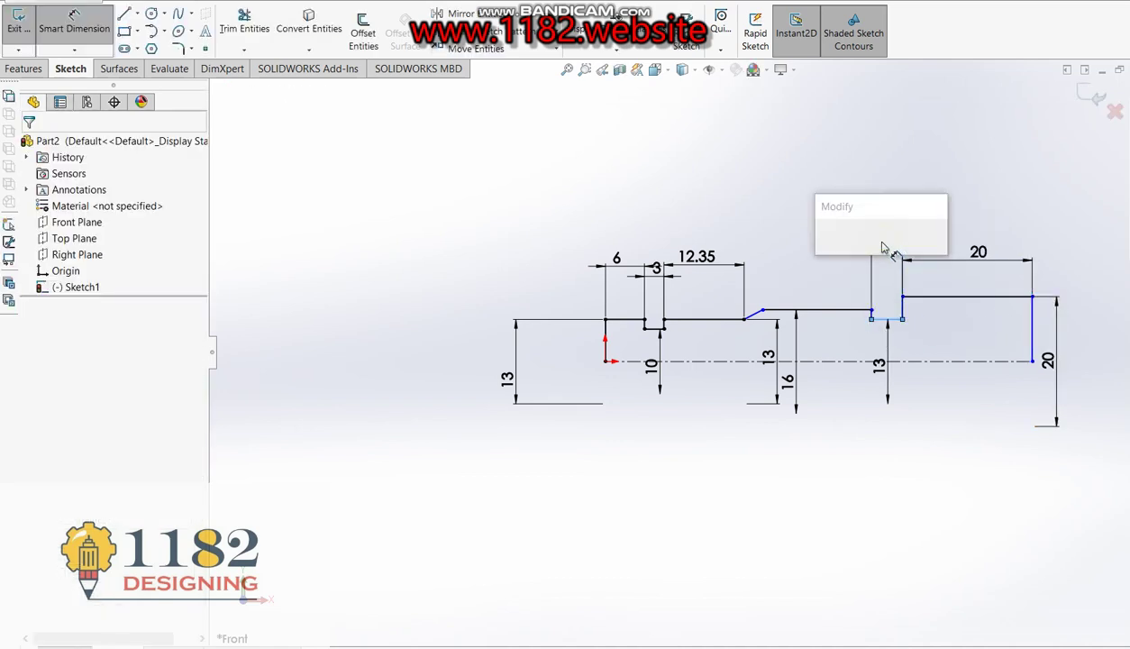
pyautogui.press('Return')
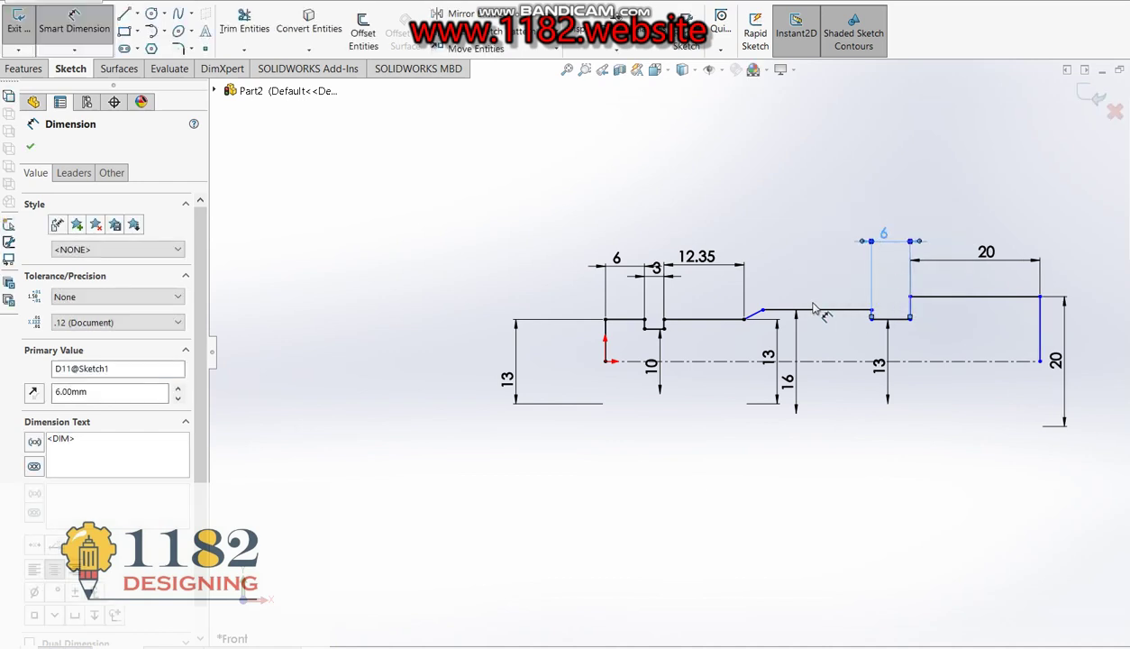
# Add a 16.70 length on the middle line and a 2 mm chamfer width.
pyautogui.click(809, 310)
pyautogui.click(813, 259)
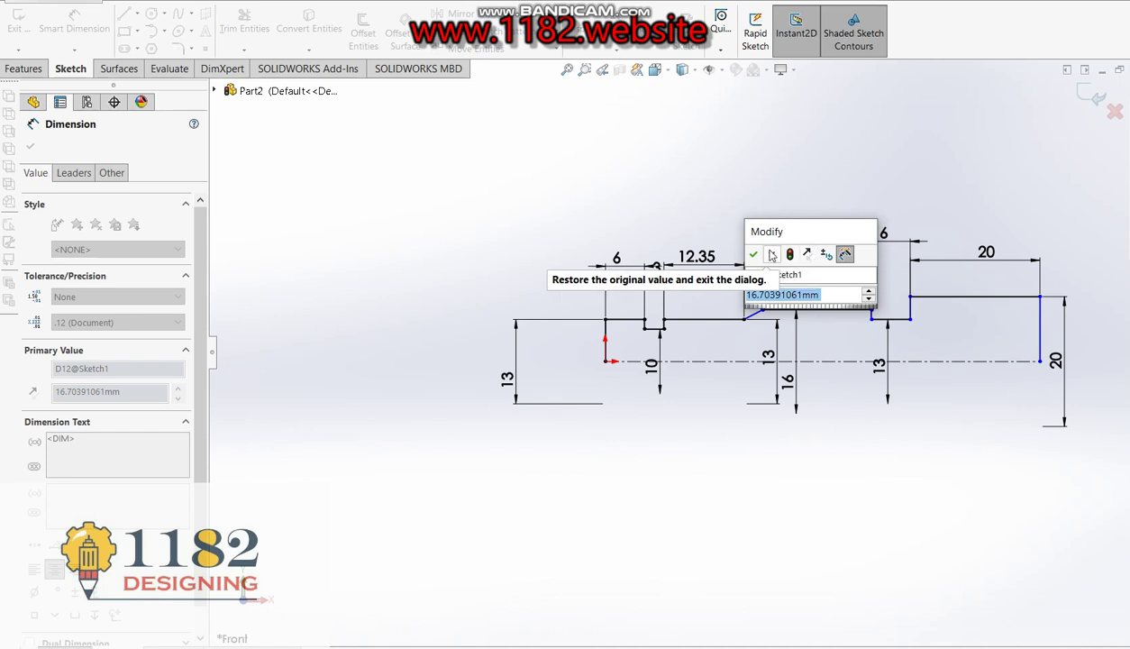
pyautogui.click(772, 256)
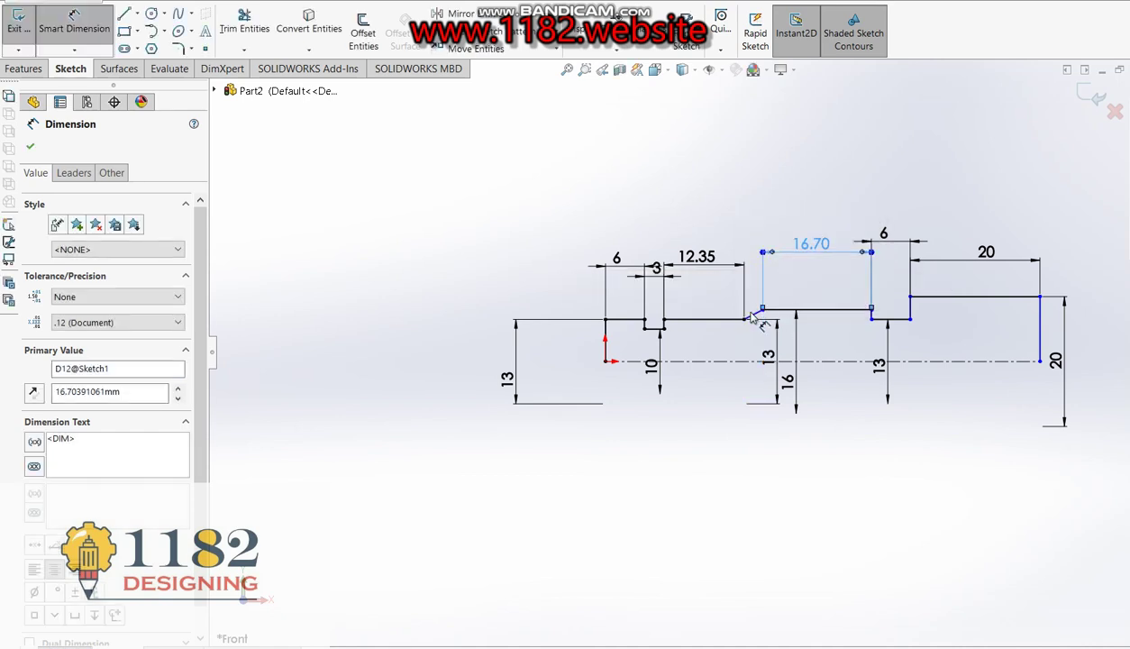
pyautogui.click(757, 353)
pyautogui.click(753, 315)
pyautogui.click(755, 222)
pyautogui.press('Return')
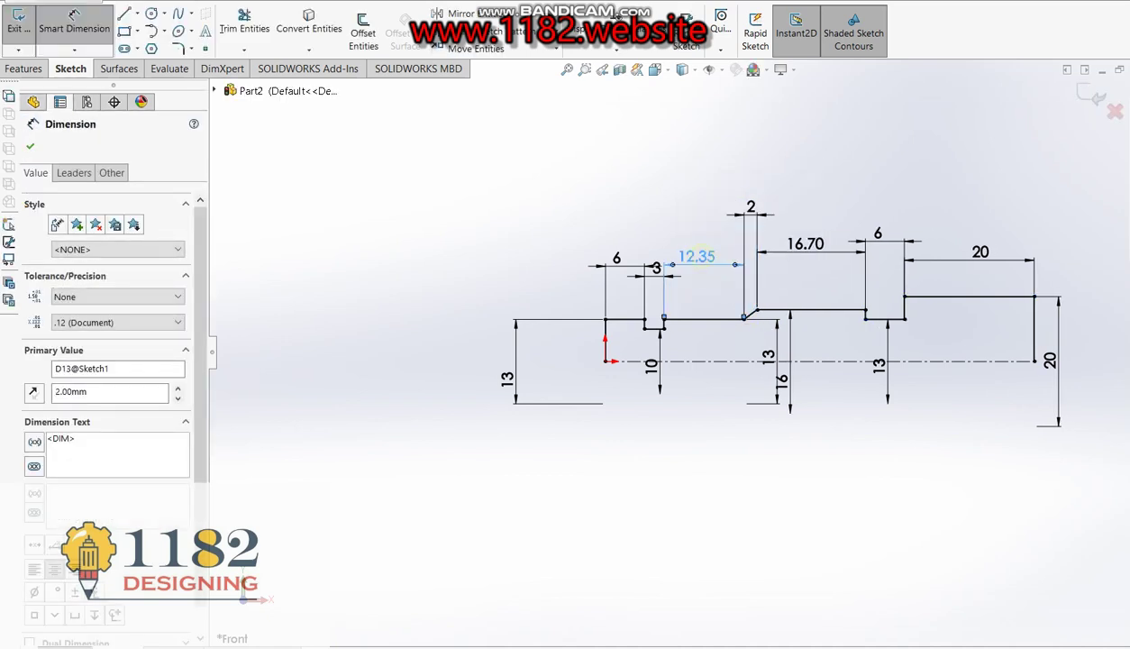
# Change the 12.35 neck length to 22 and the 16.70 thread length to 100 mm.
pyautogui.doubleClick(698, 257)
pyautogui.write('22')
pyautogui.press('Return')
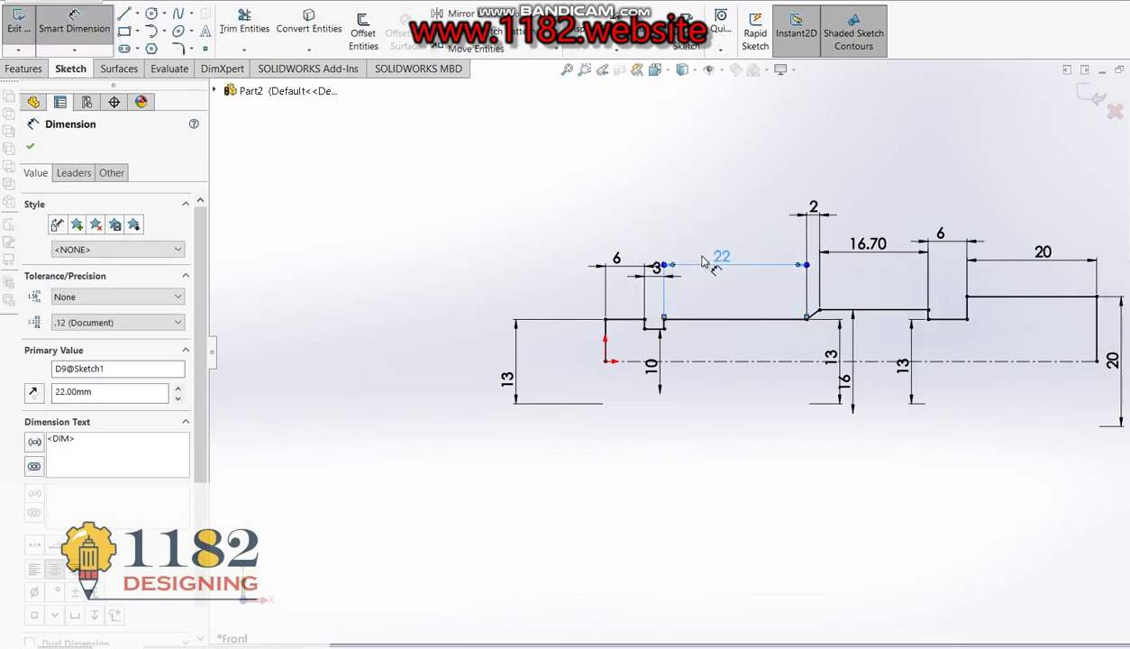
pyautogui.doubleClick(869, 244)
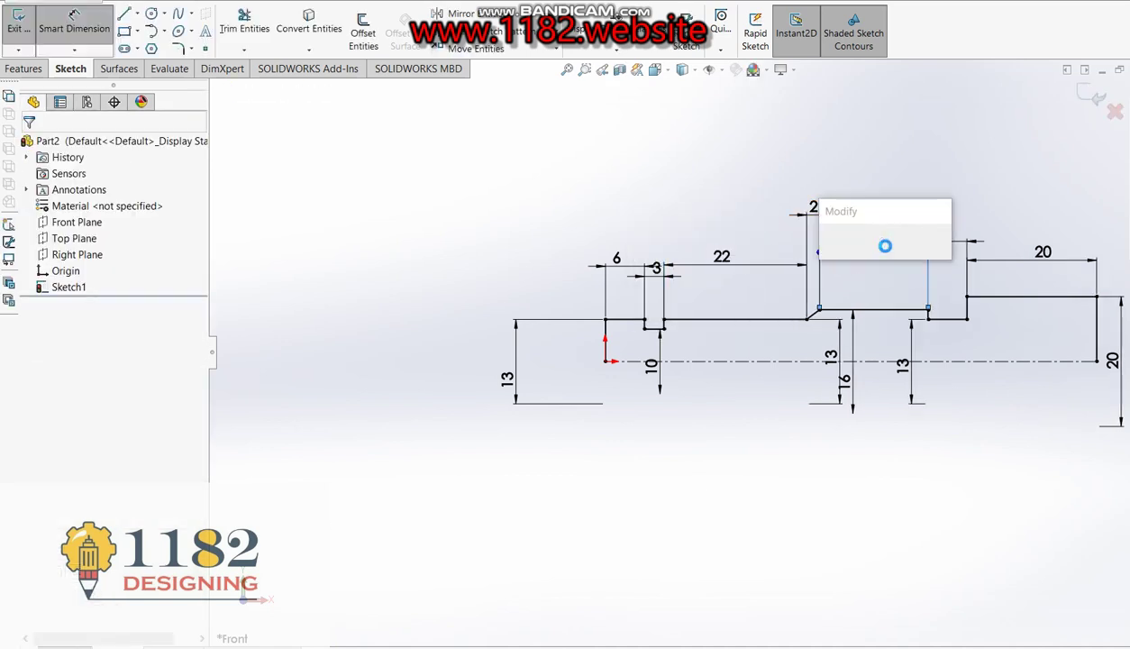
pyautogui.write('100')
pyautogui.press('Return')
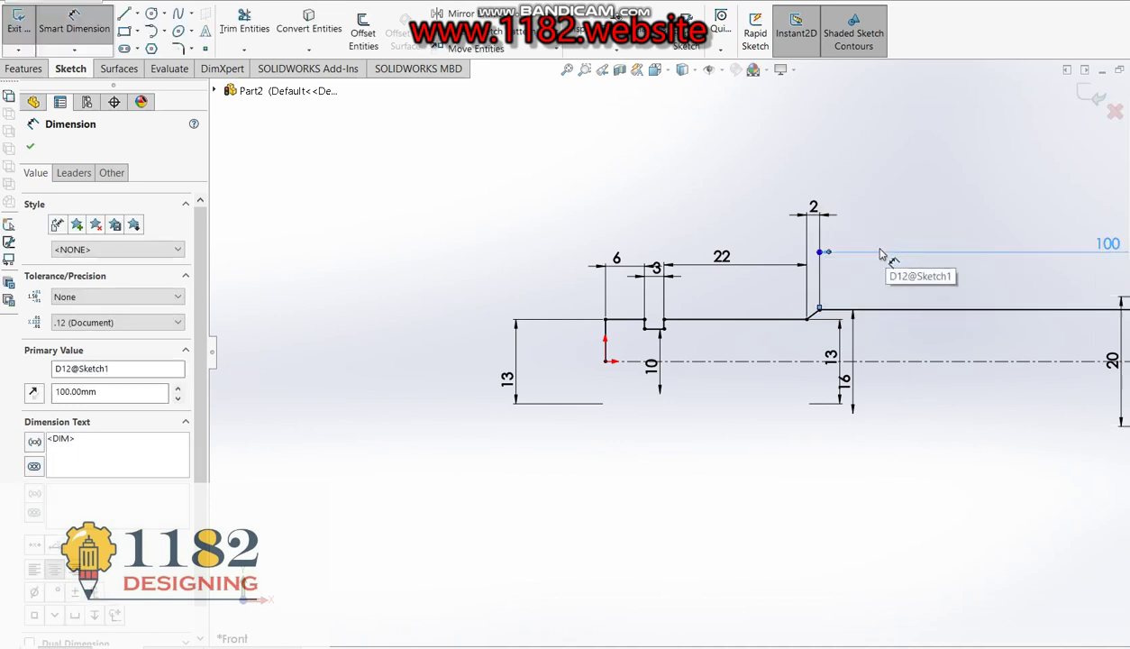
pyautogui.scroll(1, 820, 284)
pyautogui.scroll(1, 865, 278)
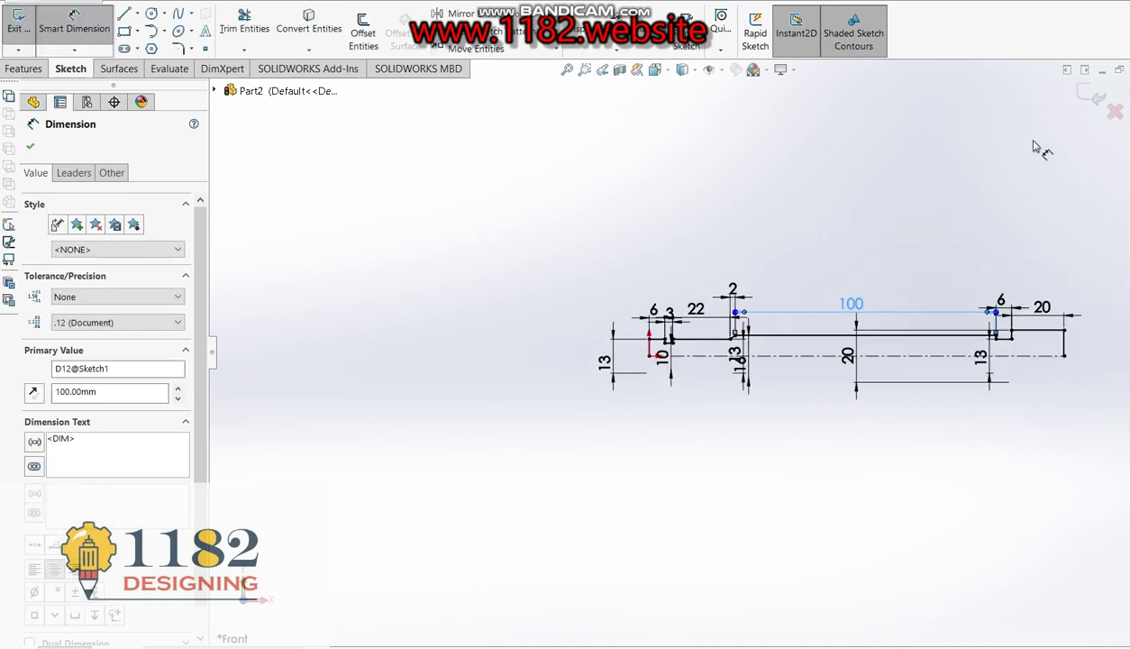
pyautogui.click(124, 14)
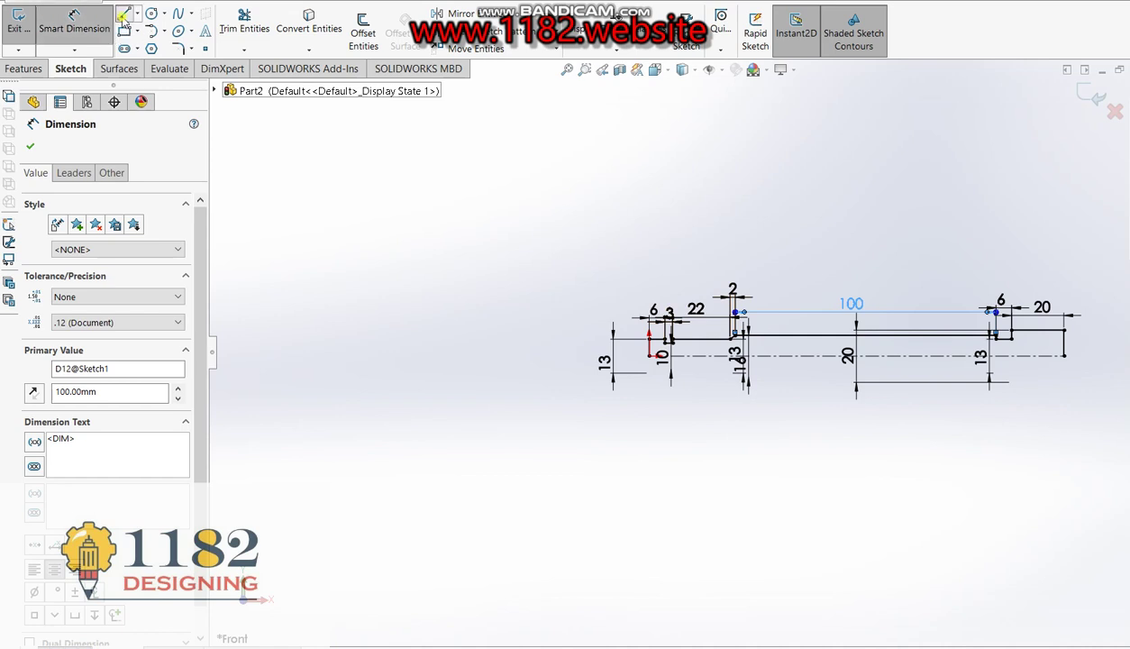
# Close the profile with an axis line and revolve it 360° into a solid shaft.
pyautogui.click(649, 355)
pyautogui.click(1065, 355)
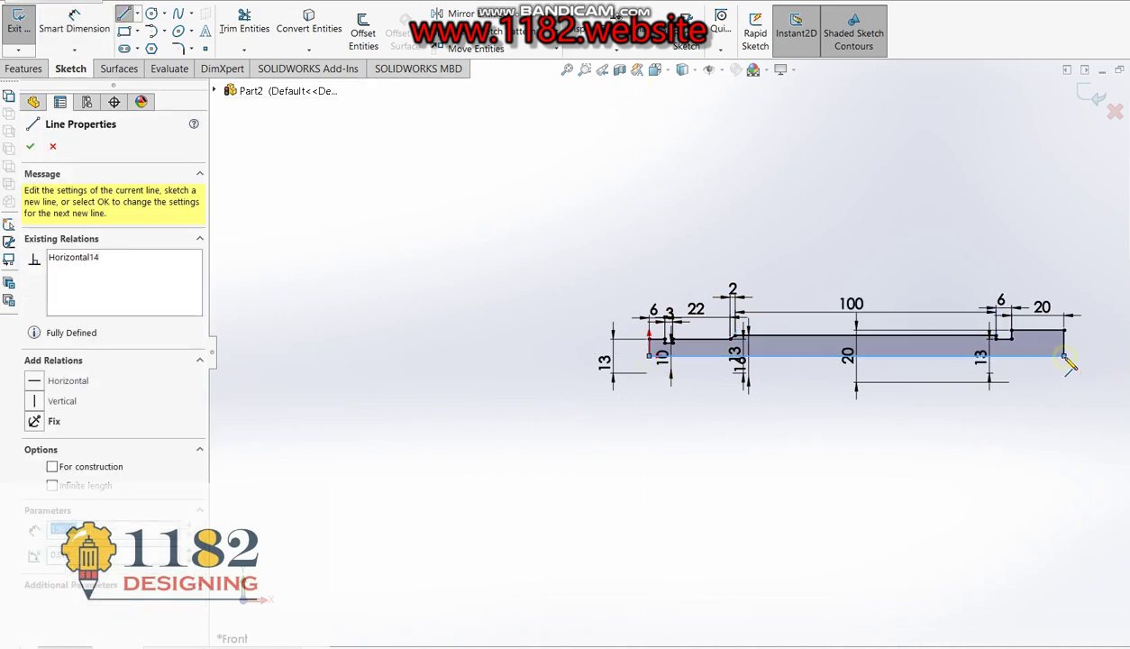
pyautogui.click(1095, 99)
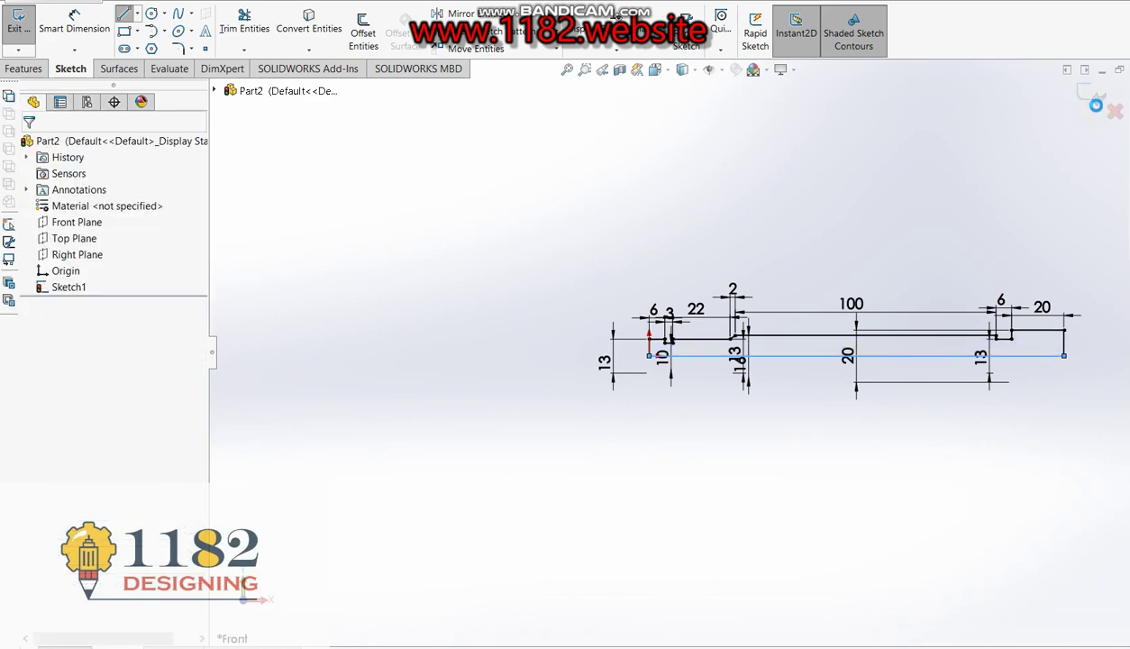
pyautogui.click(1096, 106)
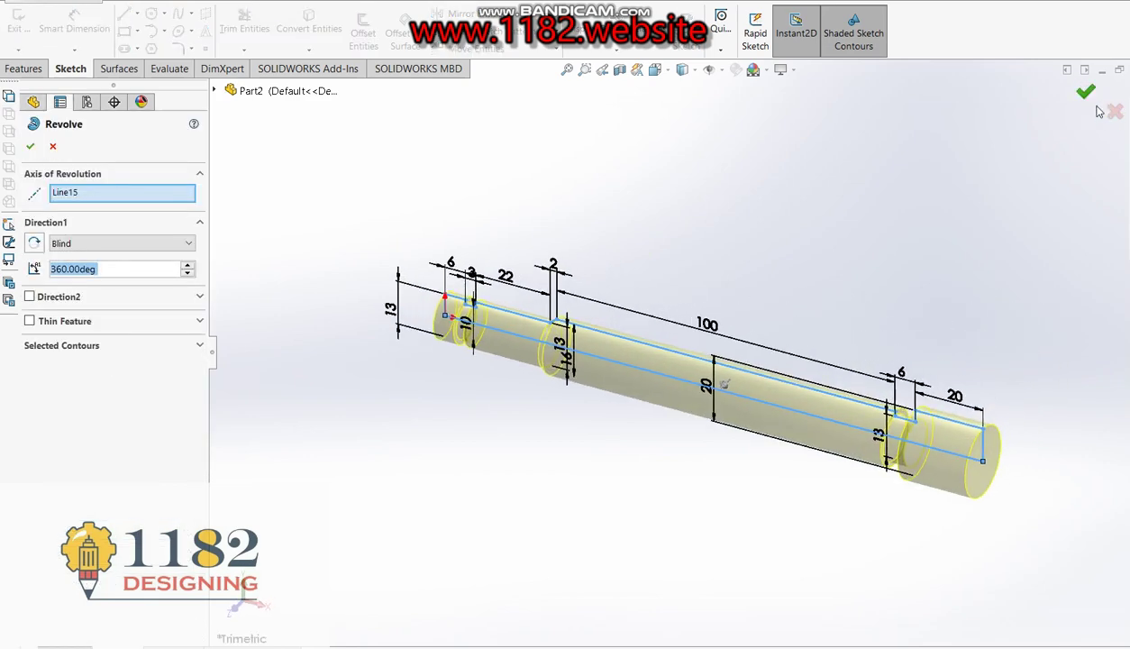
pyautogui.click(1088, 93)
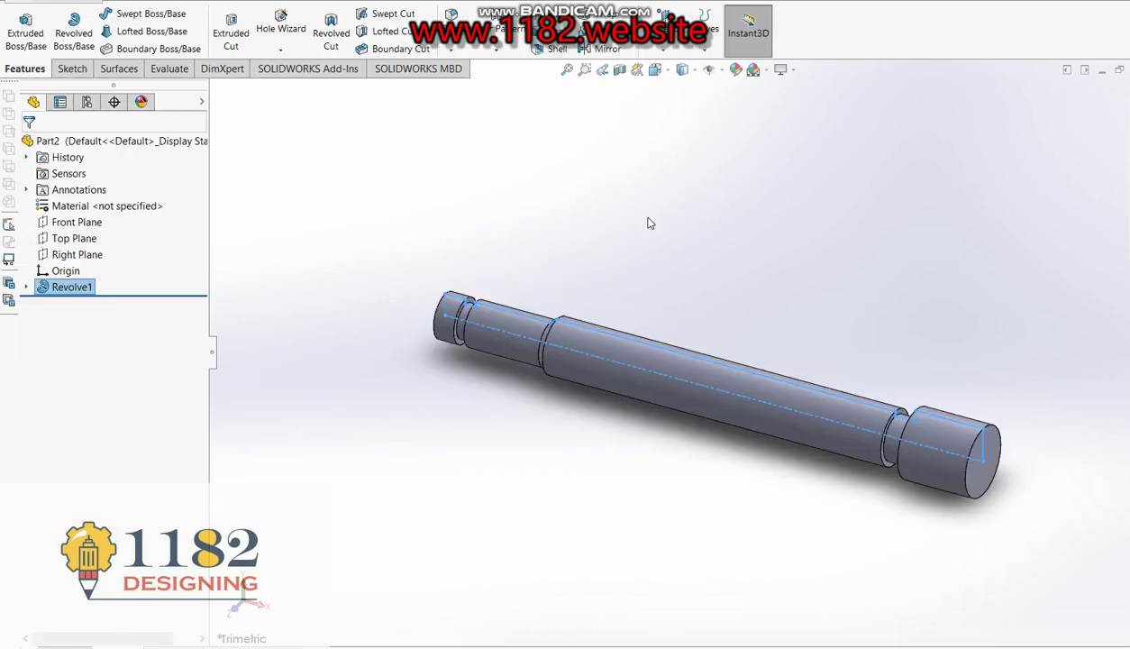
# Start defining a new reference plane.
pyautogui.click(616, 224)
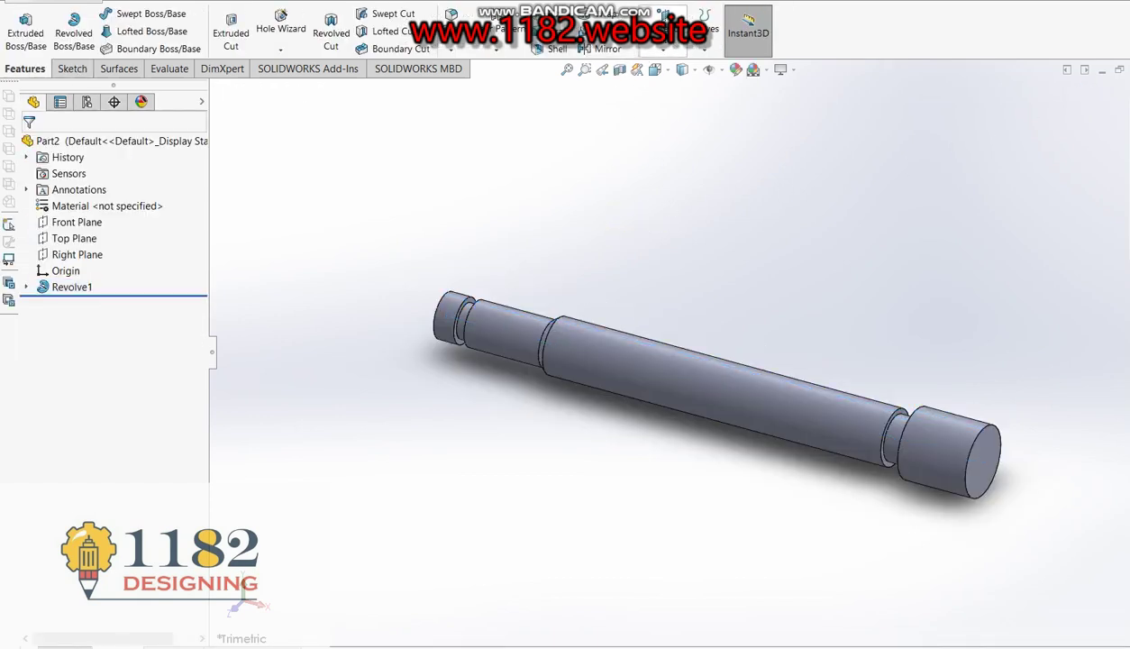
pyautogui.click(667, 51)
pyautogui.click(654, 67)
# Create Plane1 on the shaft's step edge and start a Helix/Spiral sketch on it.
pyautogui.click(543, 346)
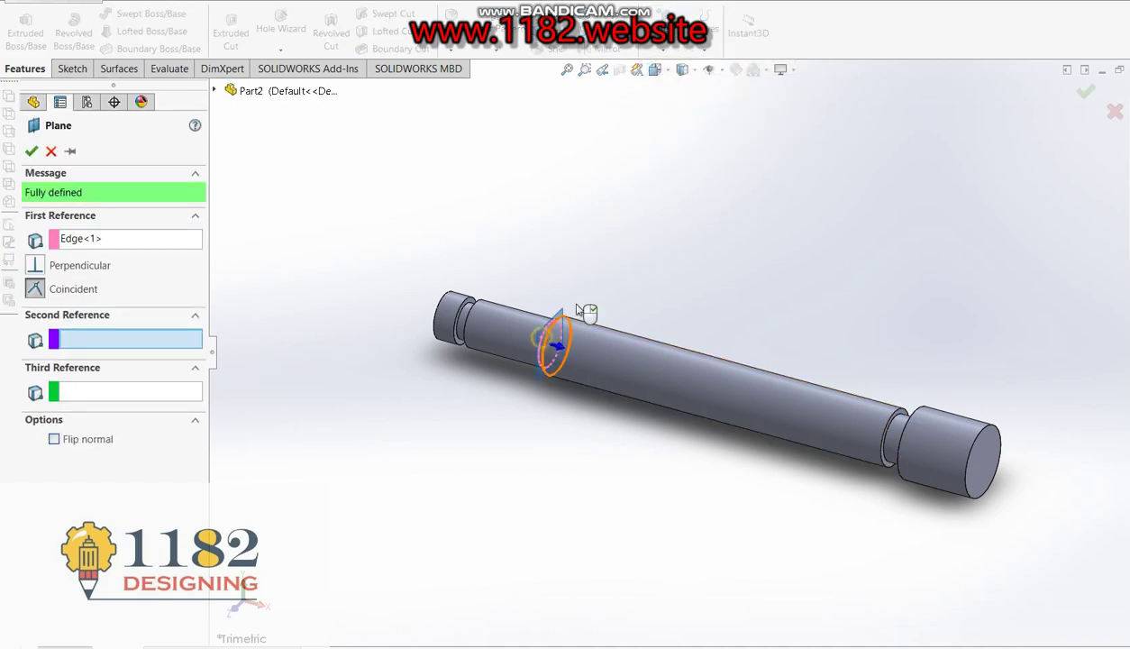
pyautogui.click(31, 151)
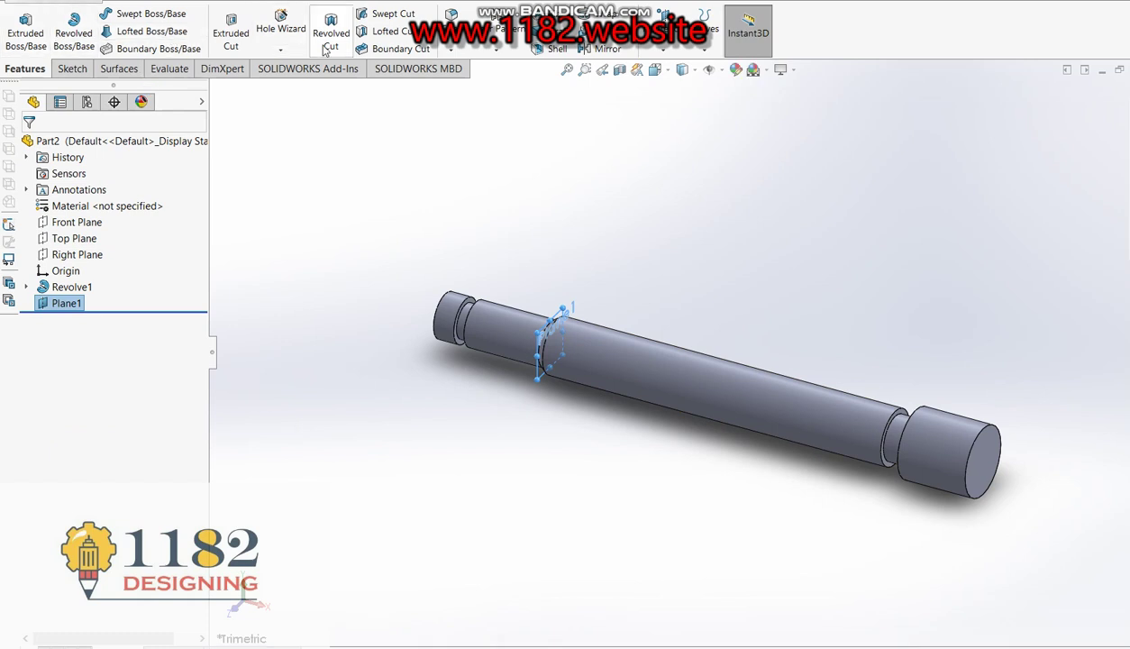
pyautogui.click(664, 53)
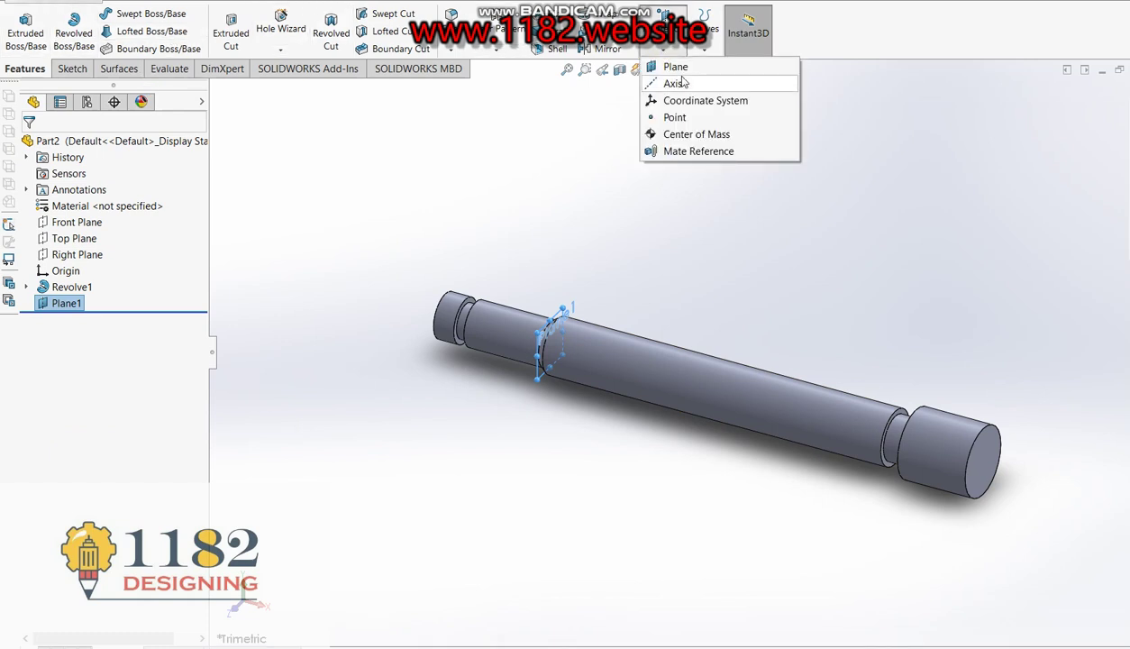
pyautogui.click(705, 50)
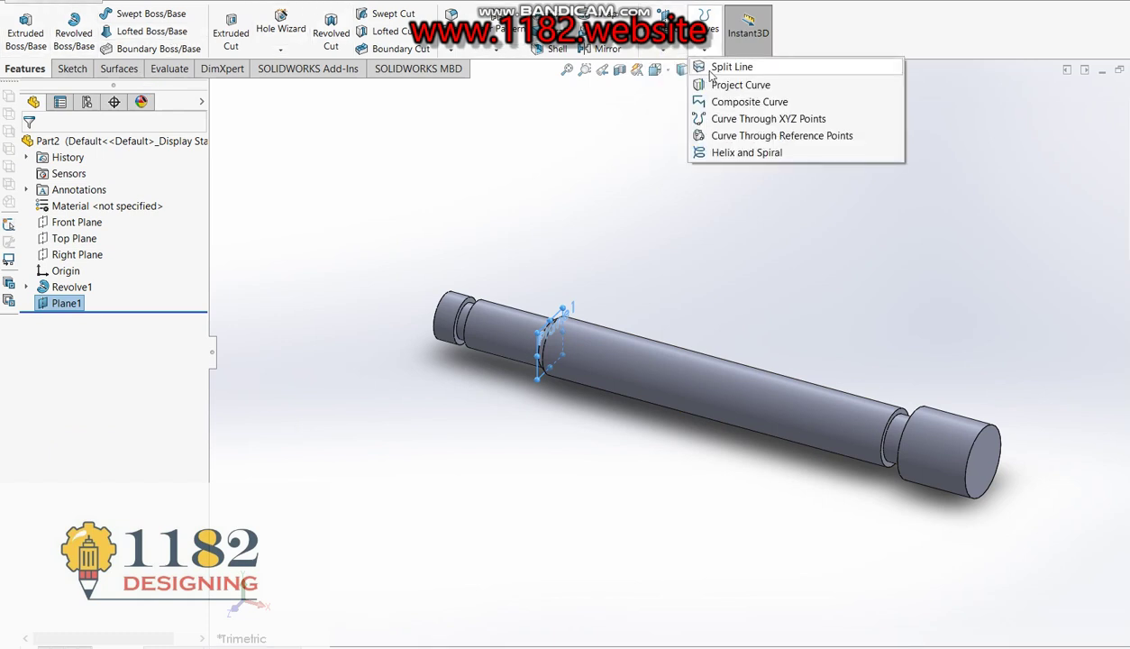
pyautogui.click(717, 155)
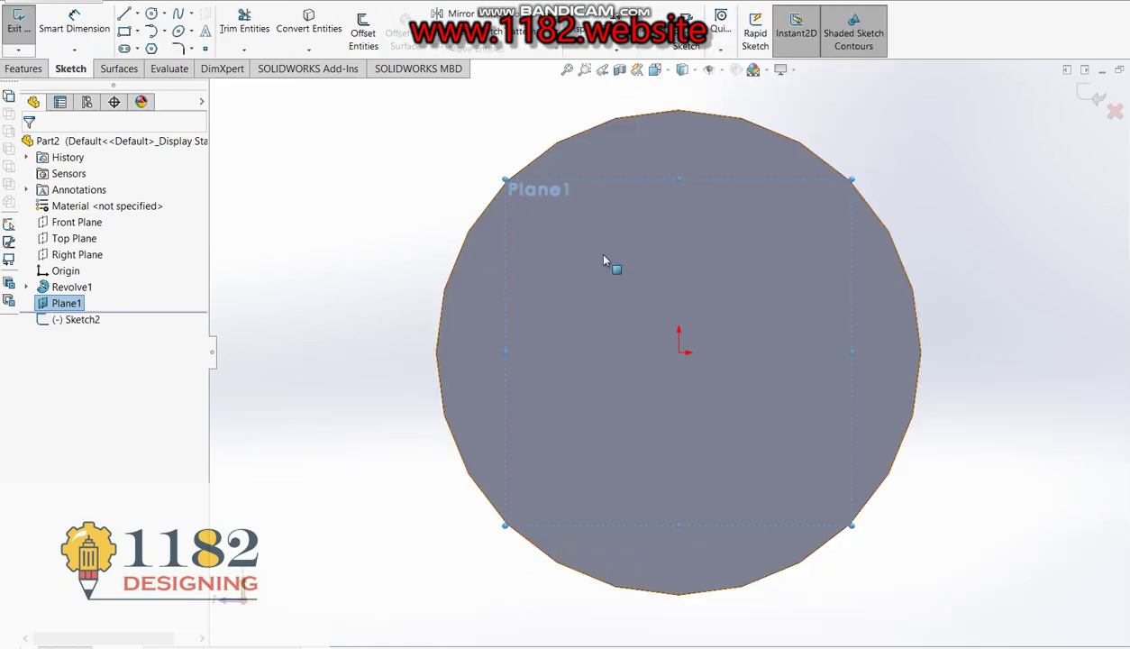
# View Plane1 normal-to and convert the middle circular shaft edge into a sketch circle.
pyautogui.hotkey('ctrl', '8')
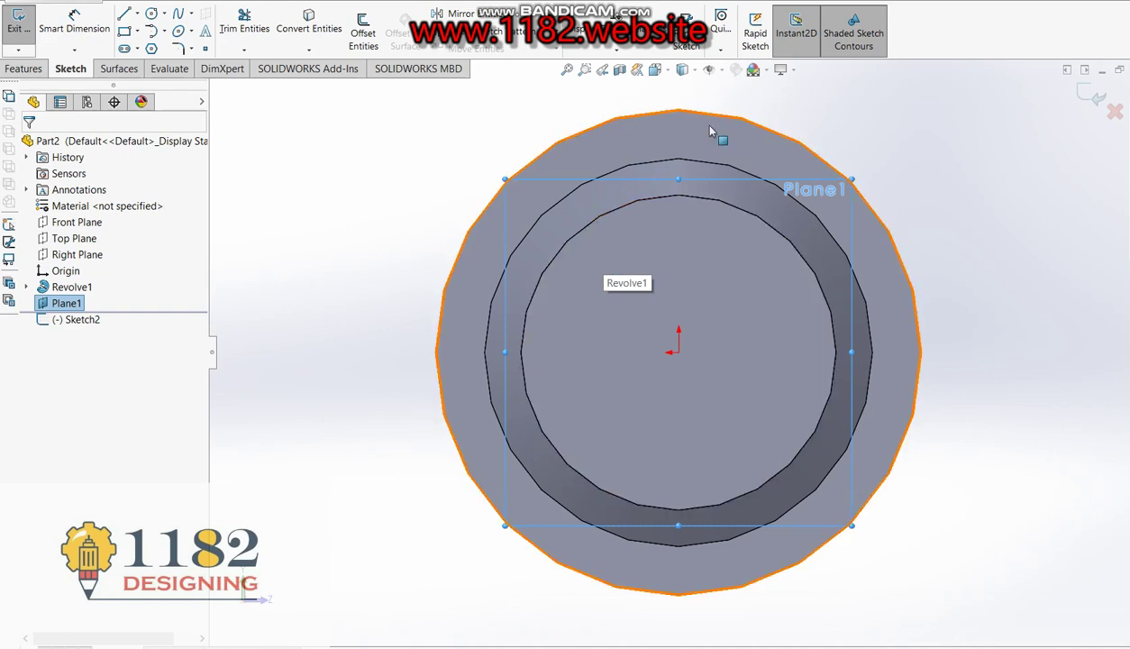
pyautogui.click(309, 23)
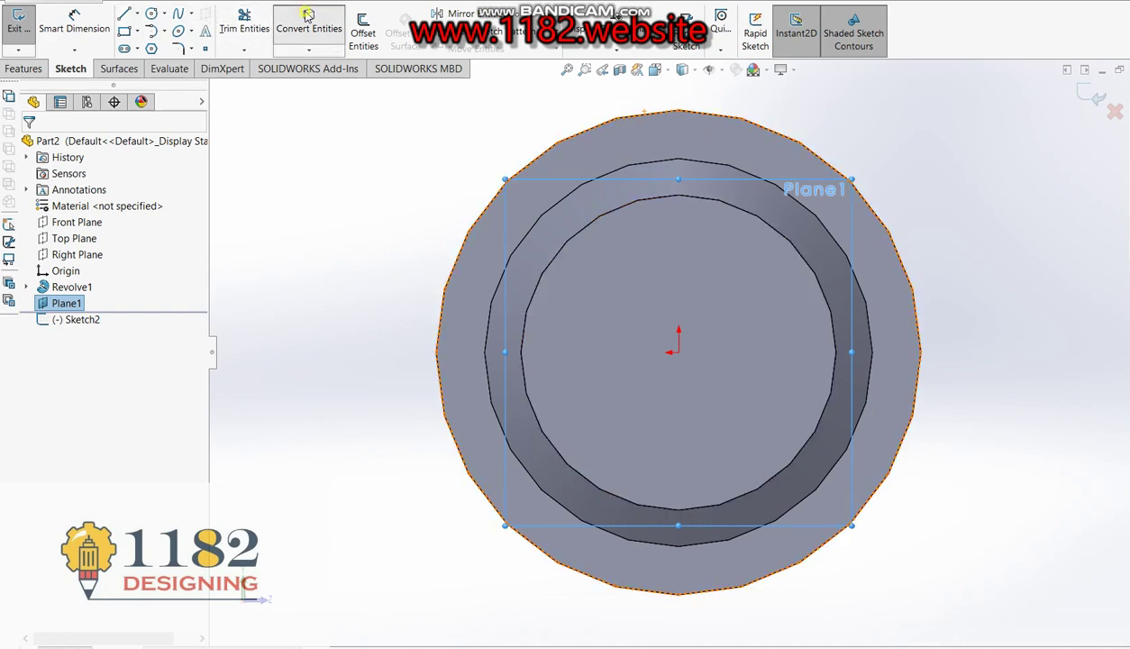
pyautogui.click(674, 164)
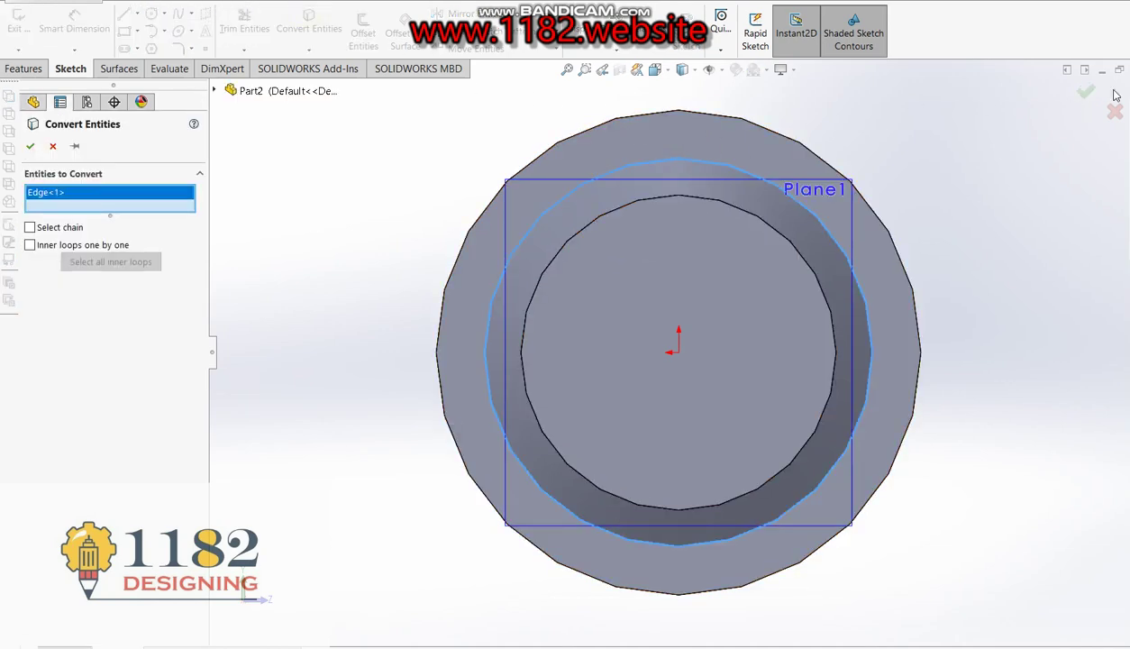
pyautogui.click(1086, 92)
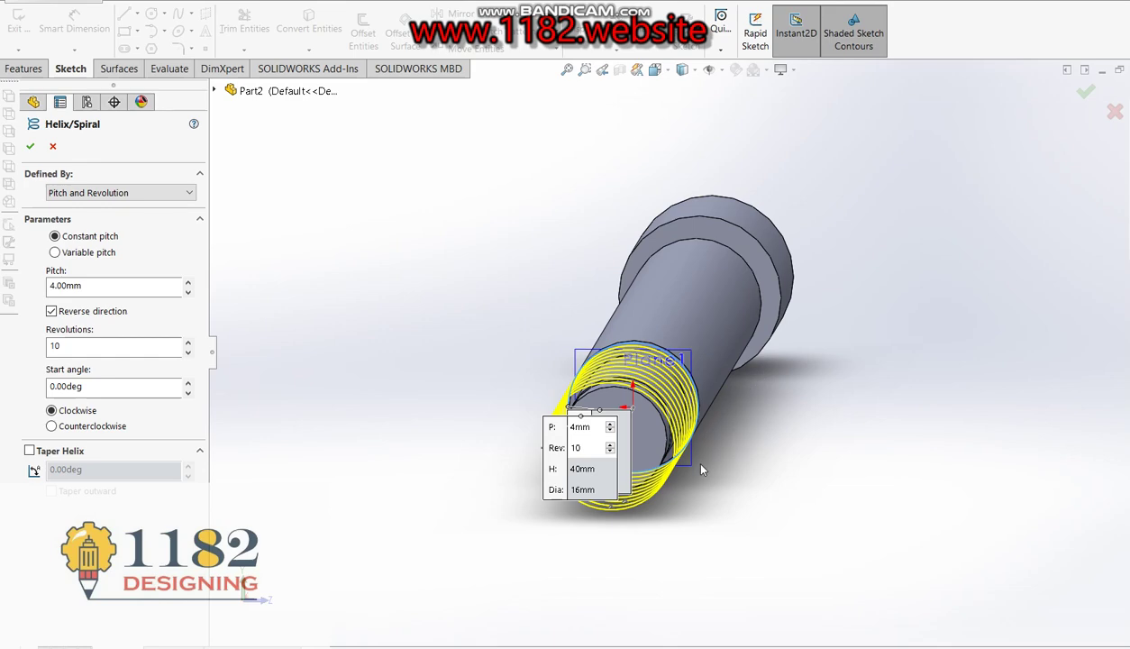
# Reverse the helix toward the head and set 26.5 revolutions at 4 mm pitch.
pyautogui.moveTo(694, 389); pyautogui.dragTo(647, 427, button='middle')
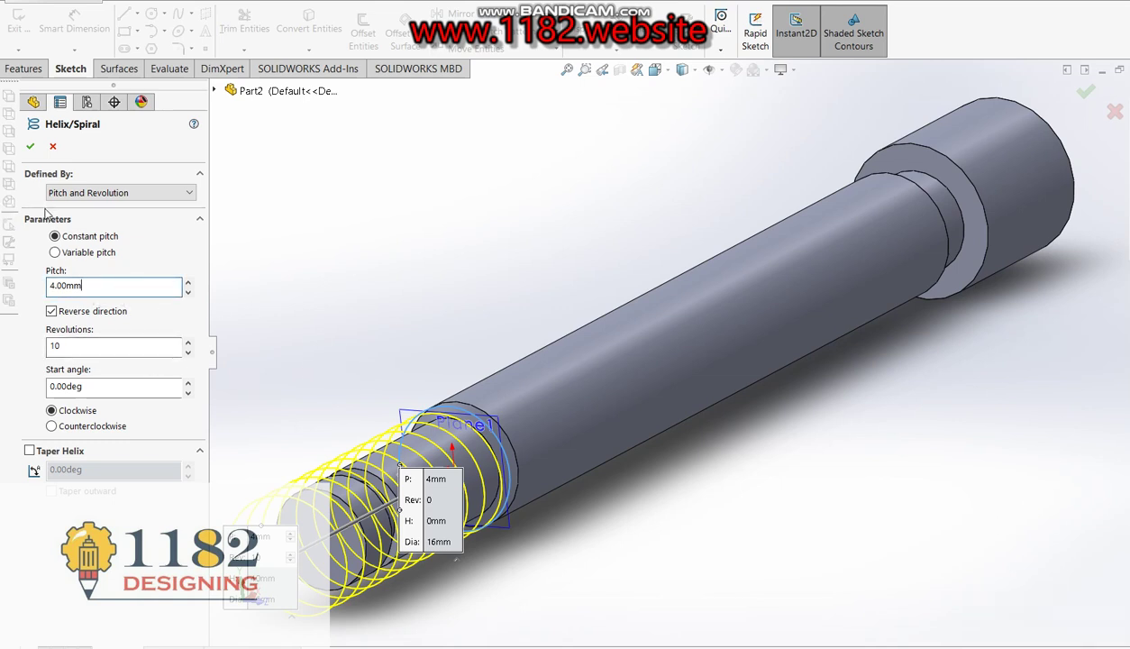
pyautogui.click(51, 311)
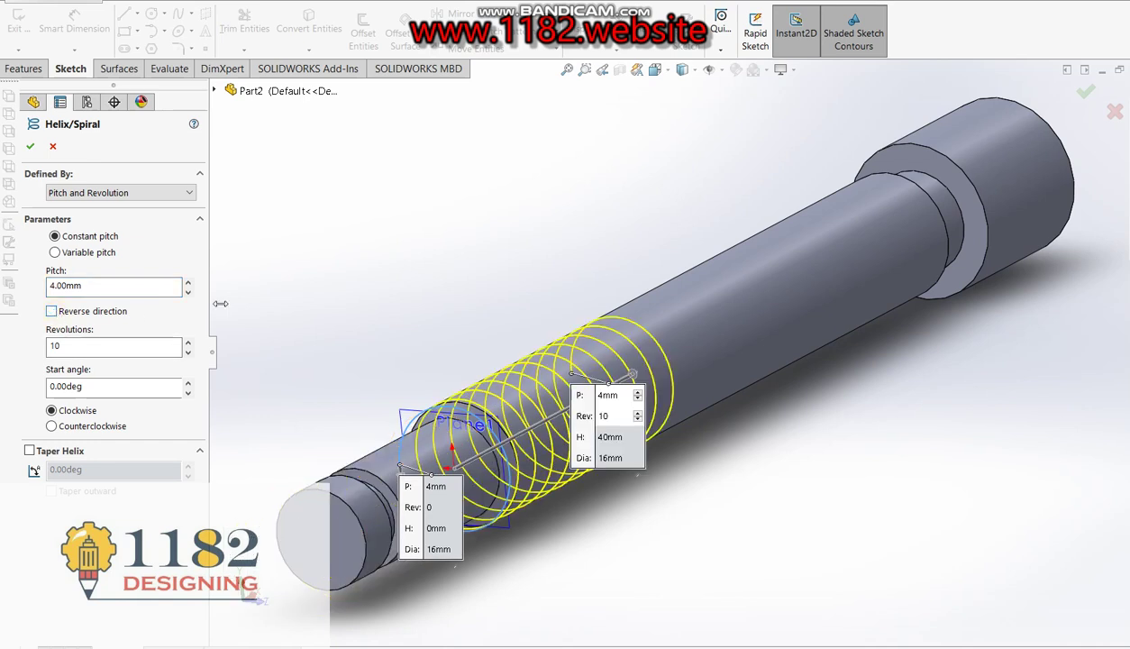
pyautogui.click(188, 342)
pyautogui.click(187, 342)
pyautogui.click(188, 342)
pyautogui.click(187, 343)
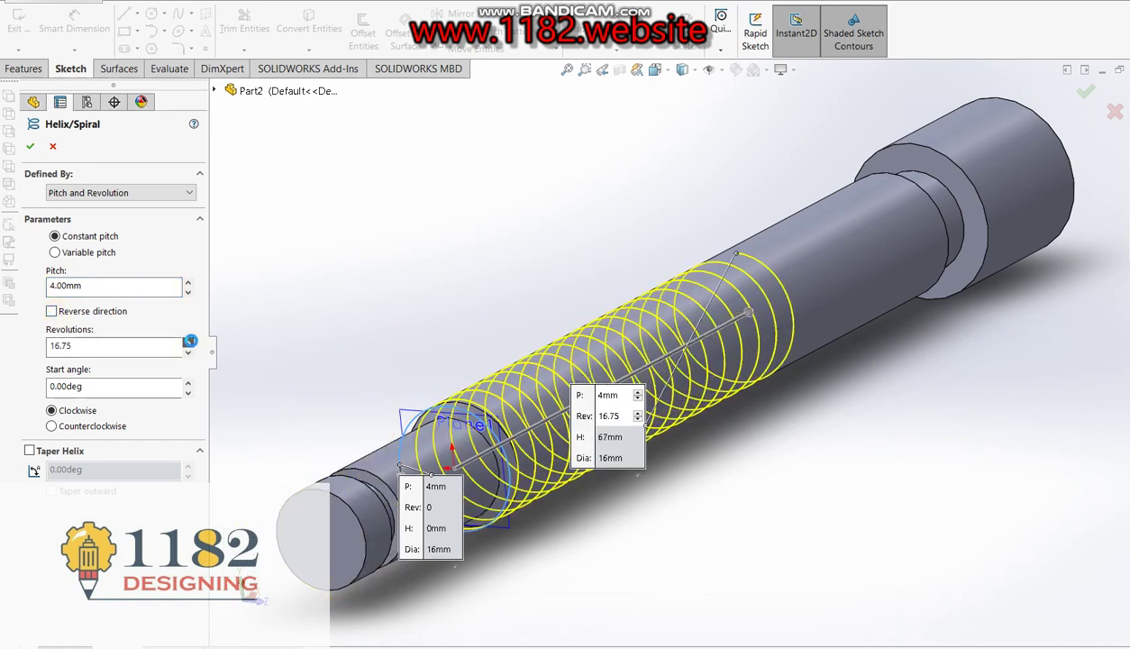
pyautogui.click(188, 342)
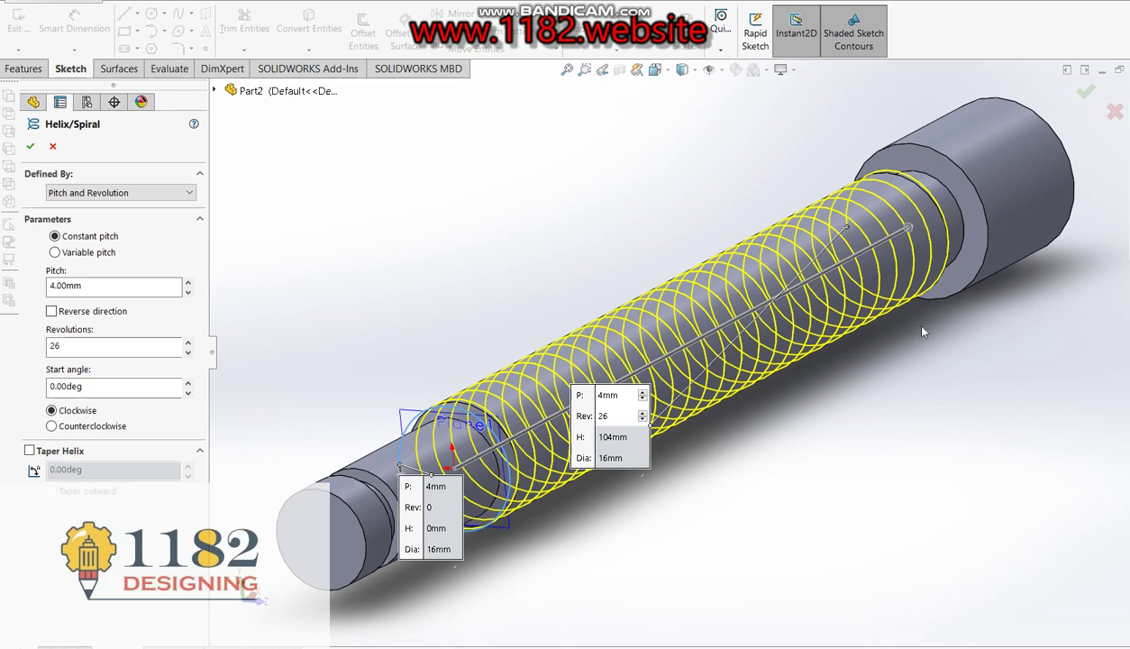
pyautogui.scroll(-1, 904, 335)
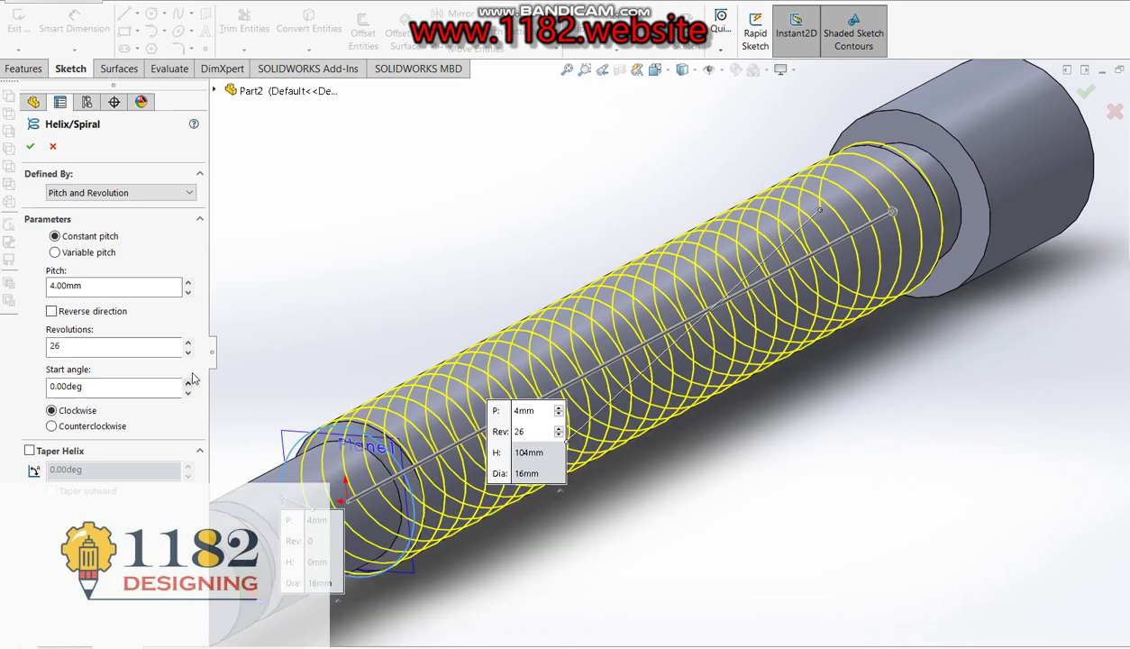
pyautogui.click(188, 343)
pyautogui.click(187, 344)
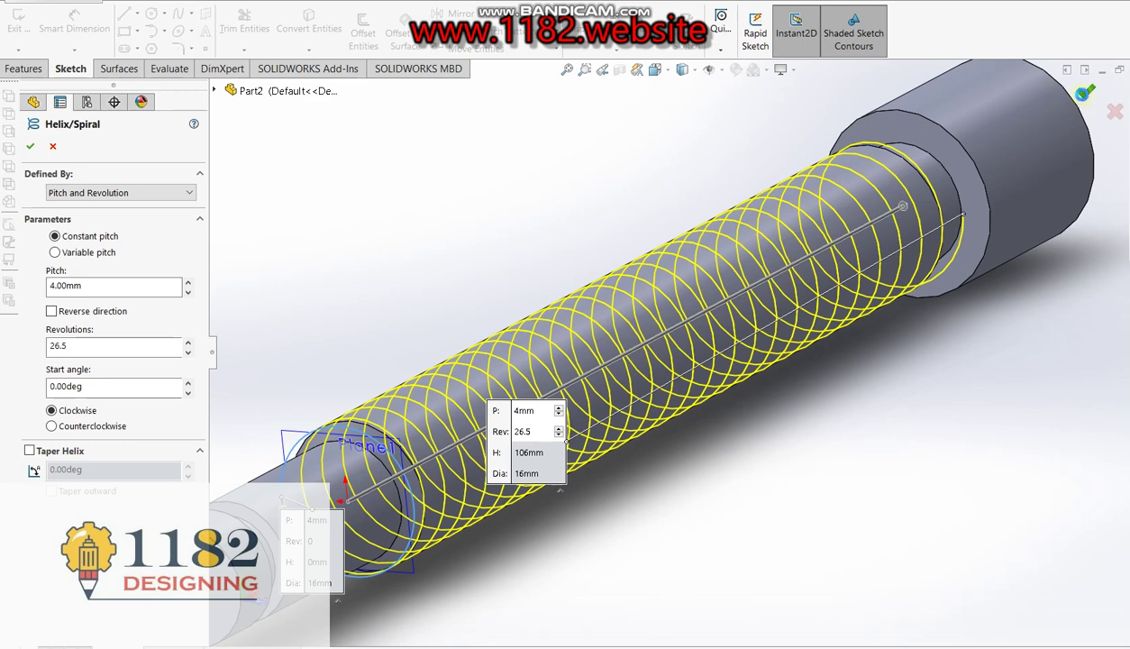
pyautogui.press('Return')
# Zoom to fit and hide Plane1.
pyautogui.press('f')
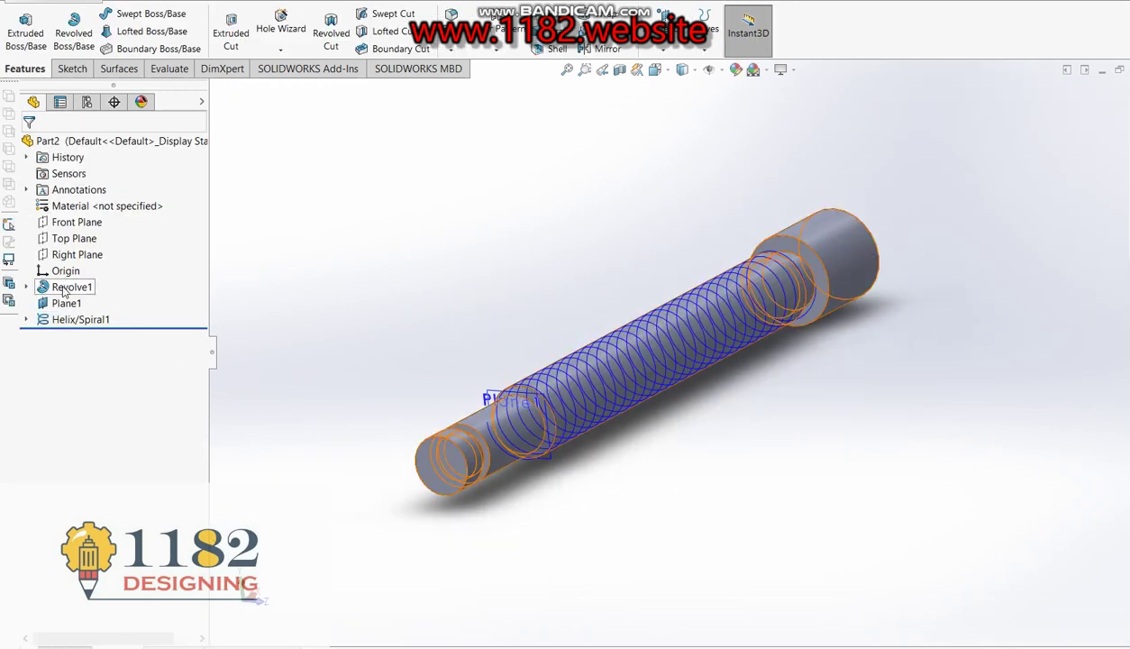
pyautogui.rightClick(65, 303)
pyautogui.click(101, 263)
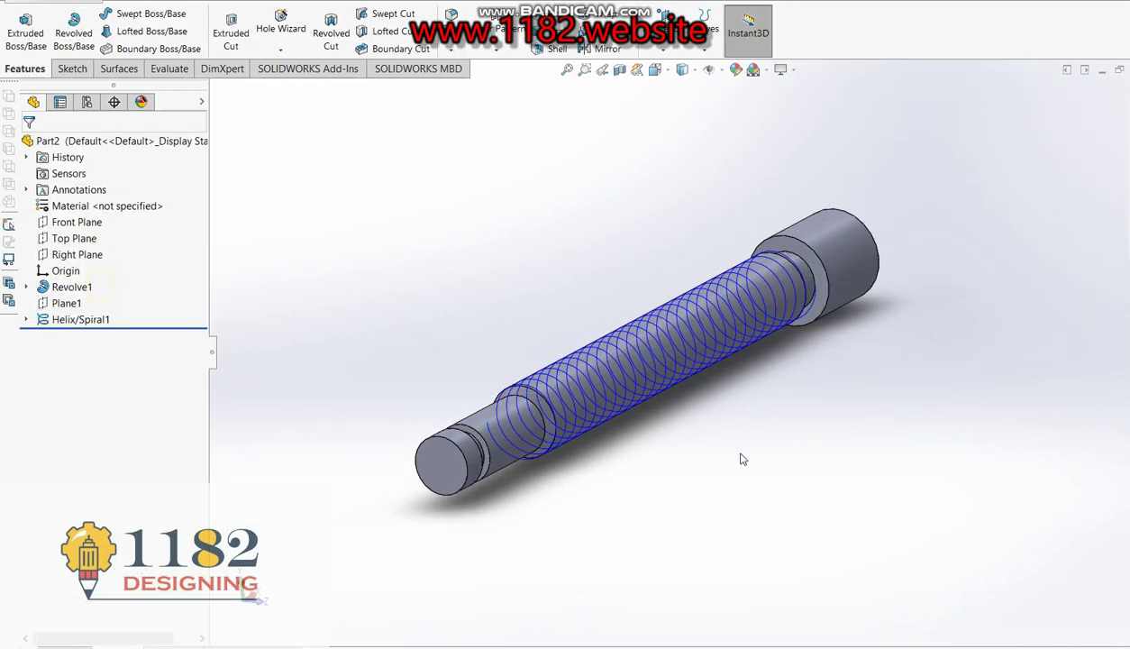
pyautogui.scroll(-3, 577, 414)
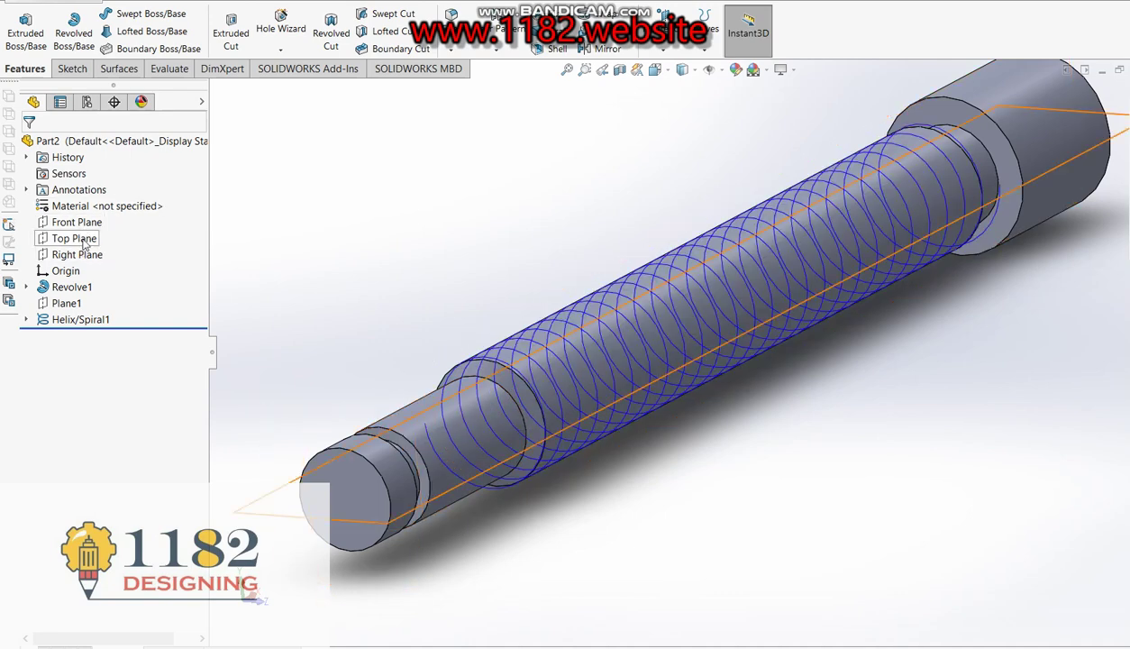
# Start a new sketch on the Top Plane.
pyautogui.click(77, 239)
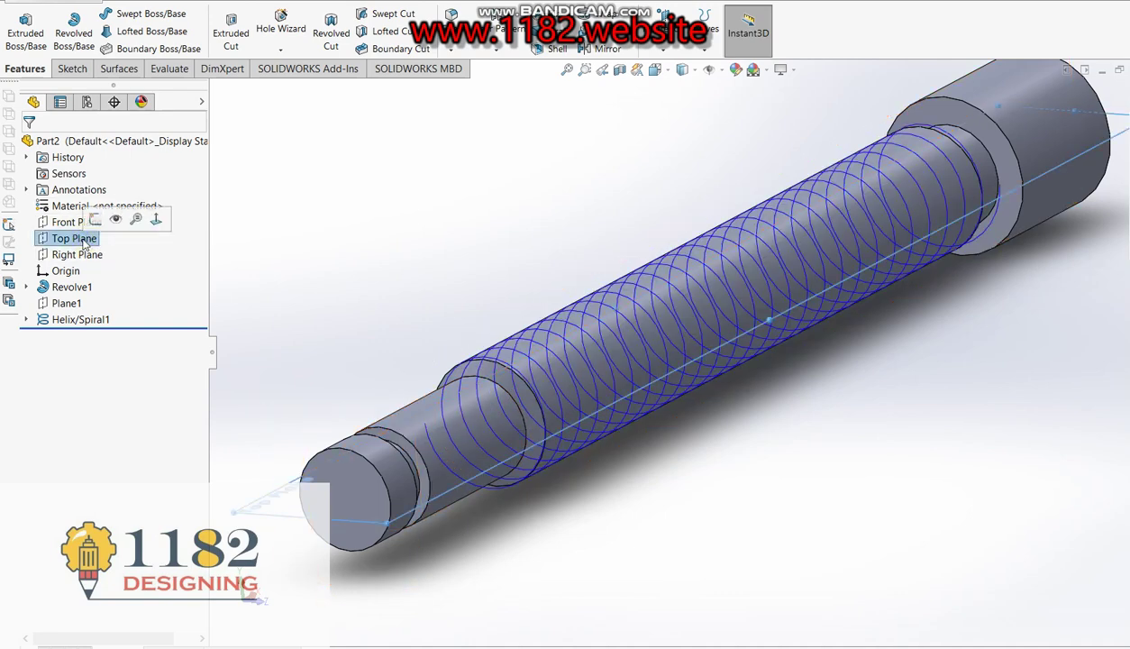
pyautogui.click(72, 68)
pyautogui.click(18, 29)
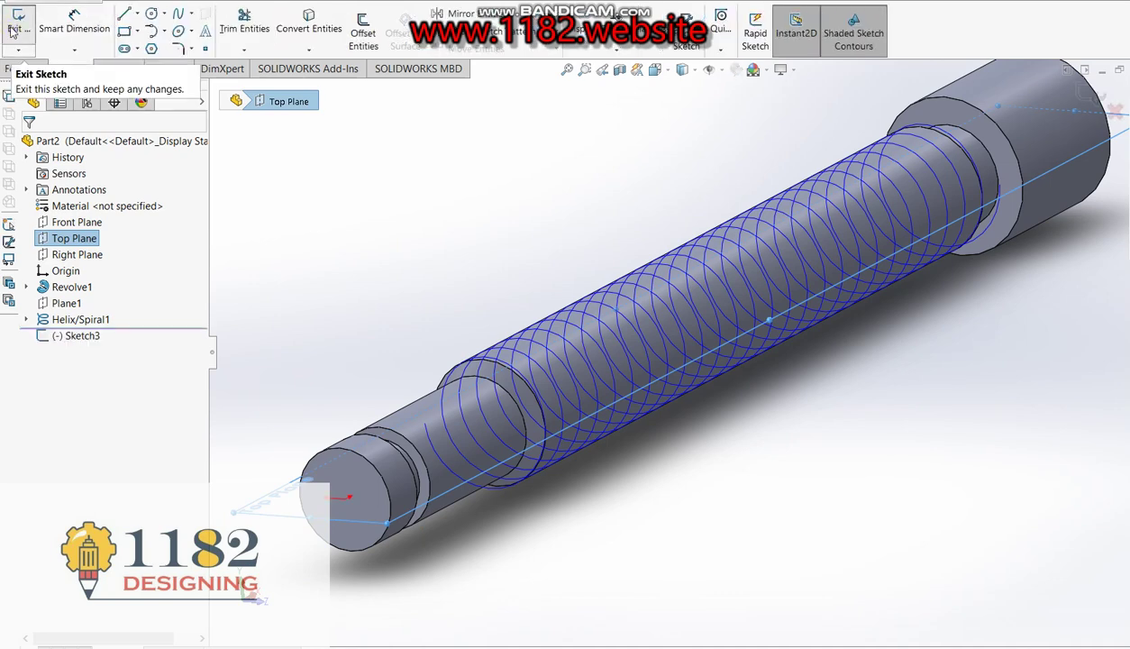
pyautogui.scroll(-3, 519, 347)
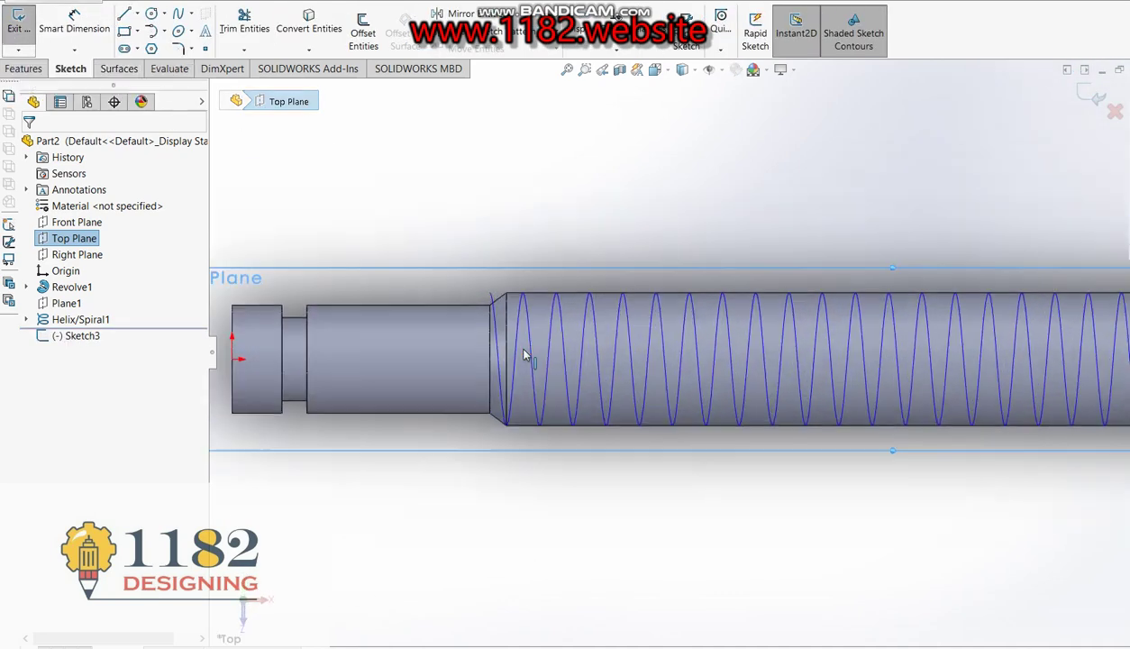
pyautogui.scroll(-4, 514, 324)
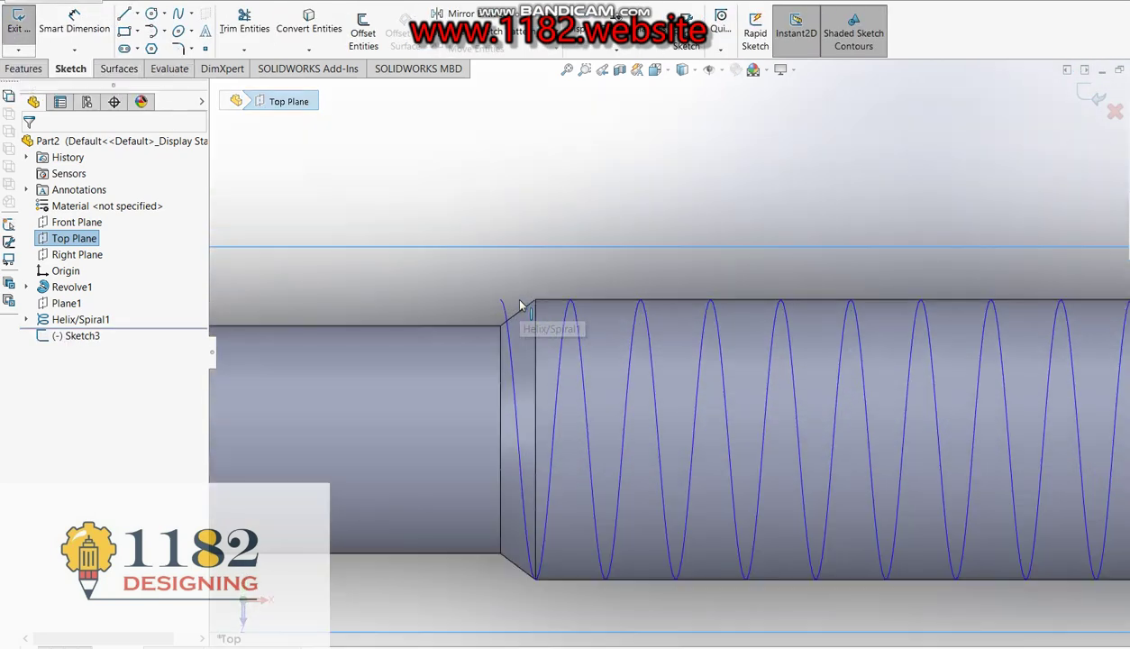
# Draw a horizontal line left of the helix start and make its end coincident with the helix.
pyautogui.click(126, 15)
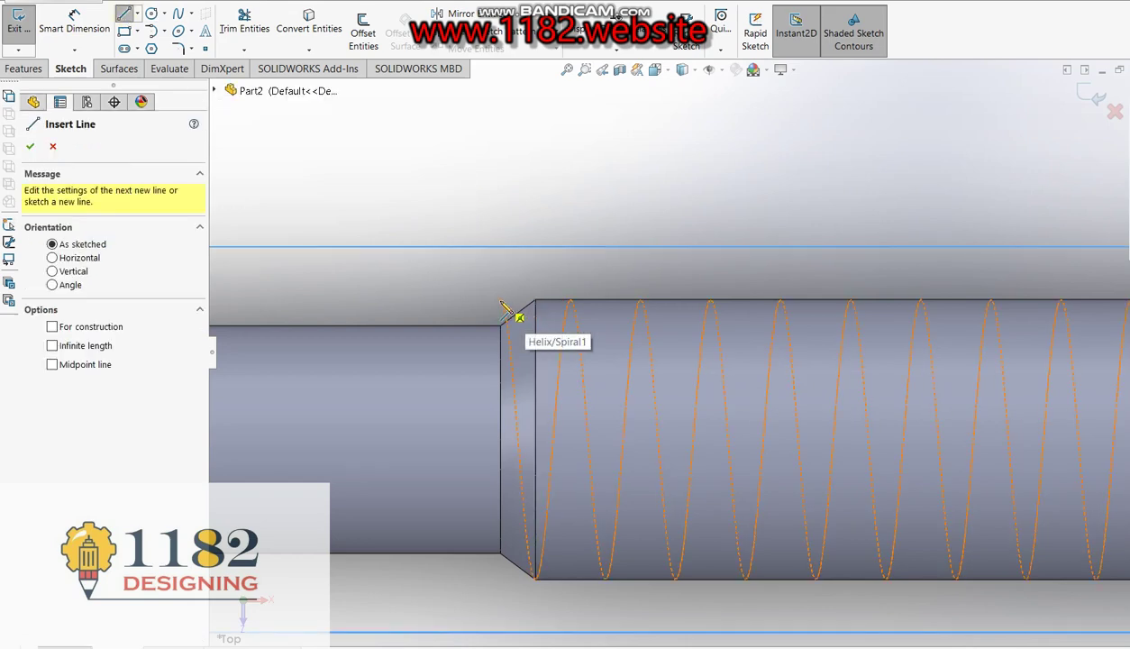
pyautogui.click(520, 313)
pyautogui.click(437, 314)
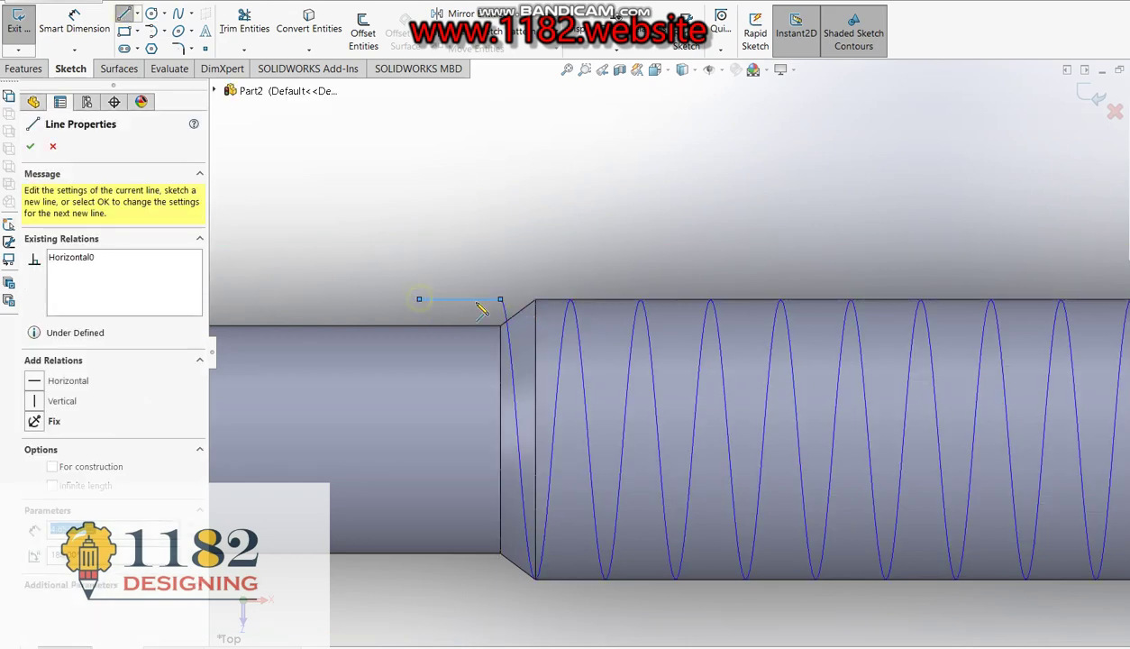
pyautogui.scroll(-3, 450, 311)
pyautogui.press('Escape')
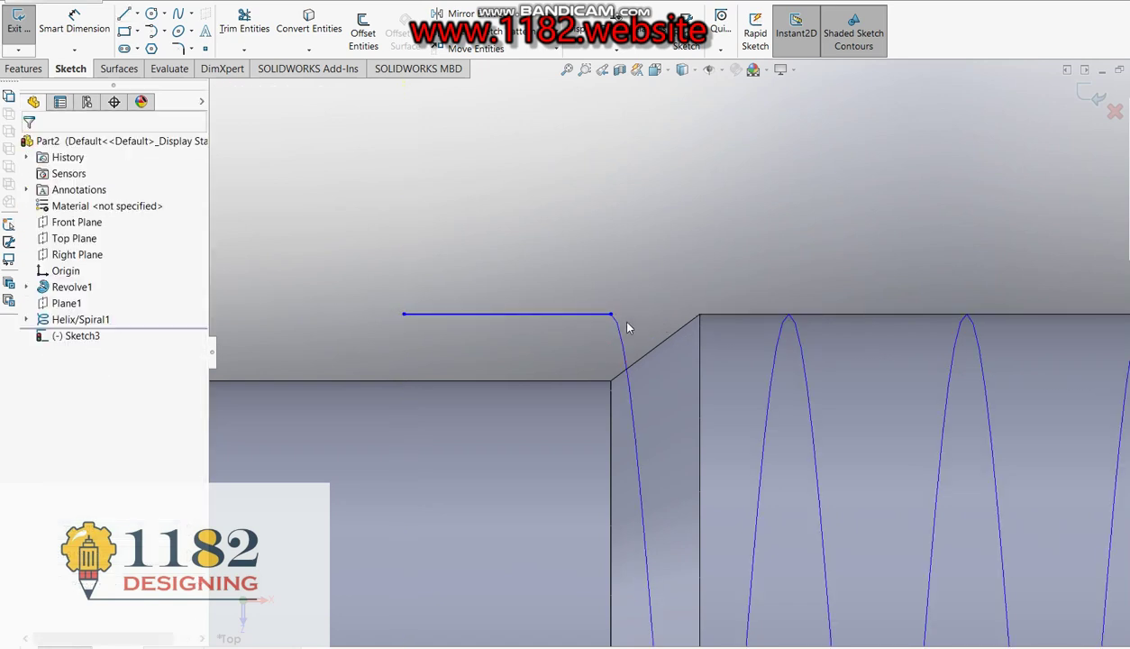
pyautogui.click(620, 329)
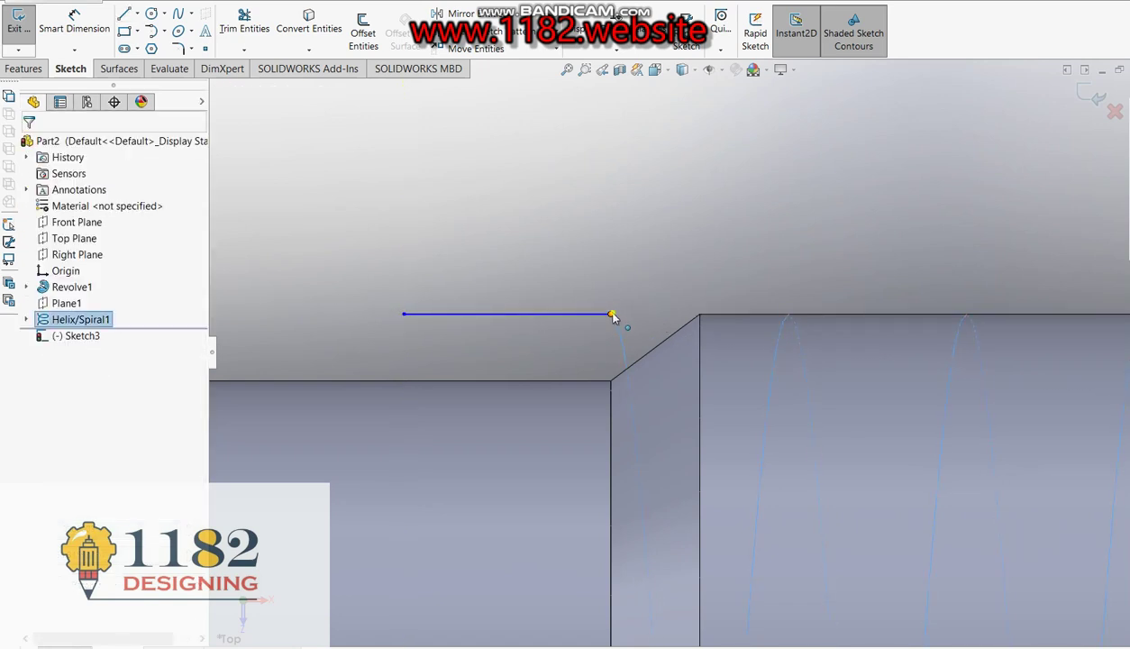
pyautogui.keyDown('ctrl'); pyautogui.click(612, 314); pyautogui.keyUp('ctrl')
pyautogui.click(36, 386)
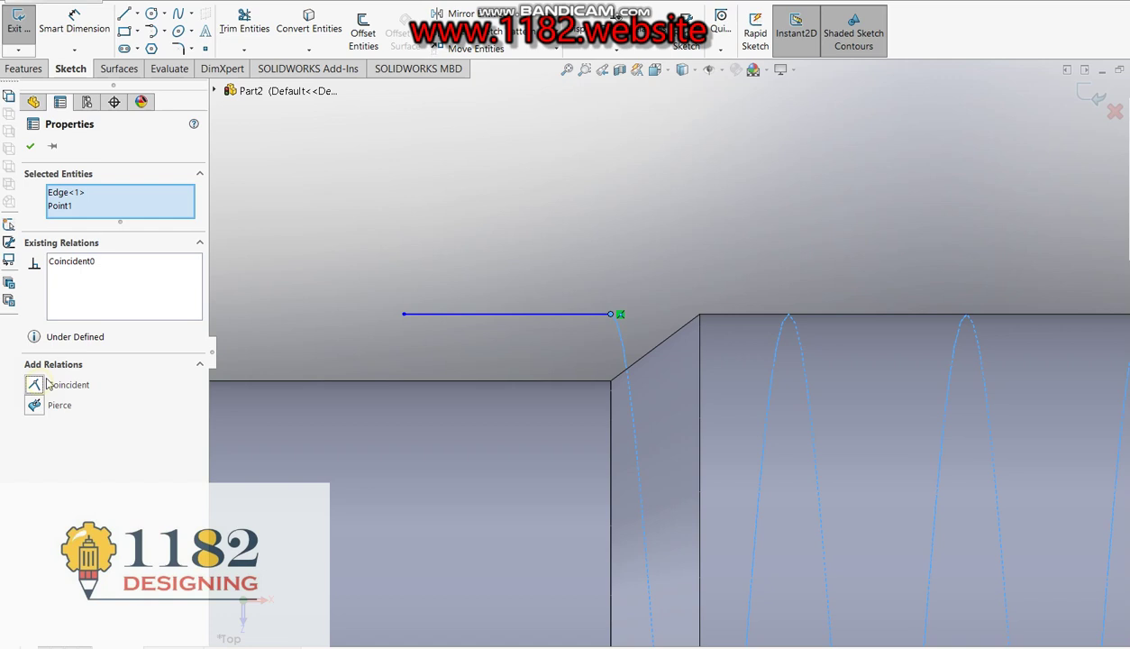
pyautogui.click(29, 146)
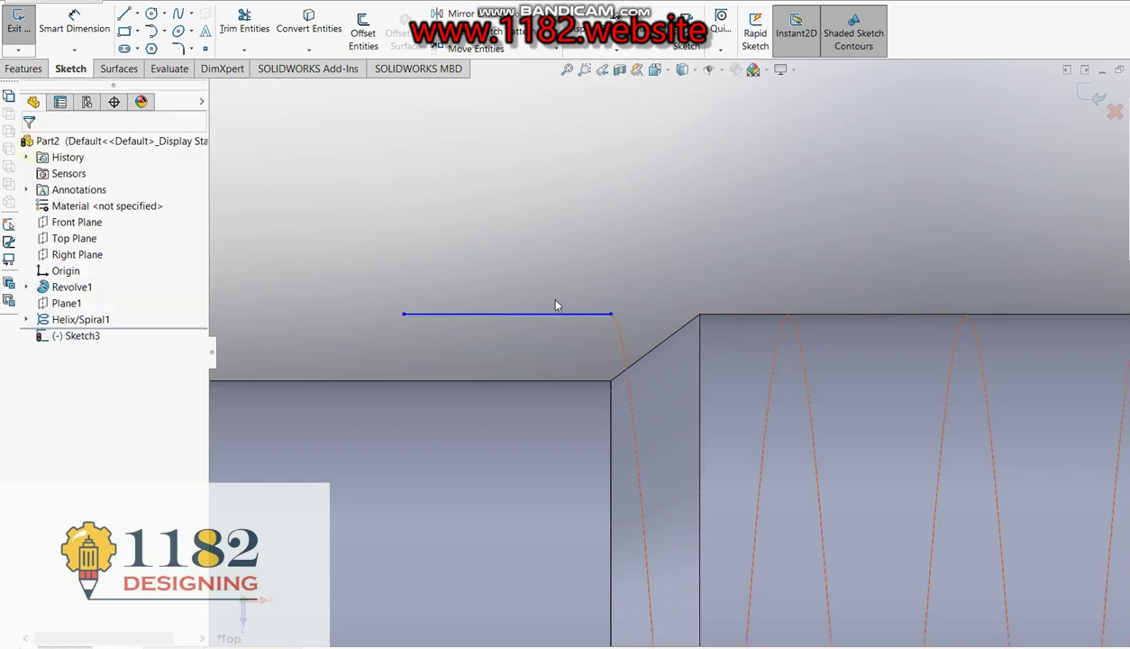
# Dimension the horizontal line to 2.5 mm.
pyautogui.click(75, 25)
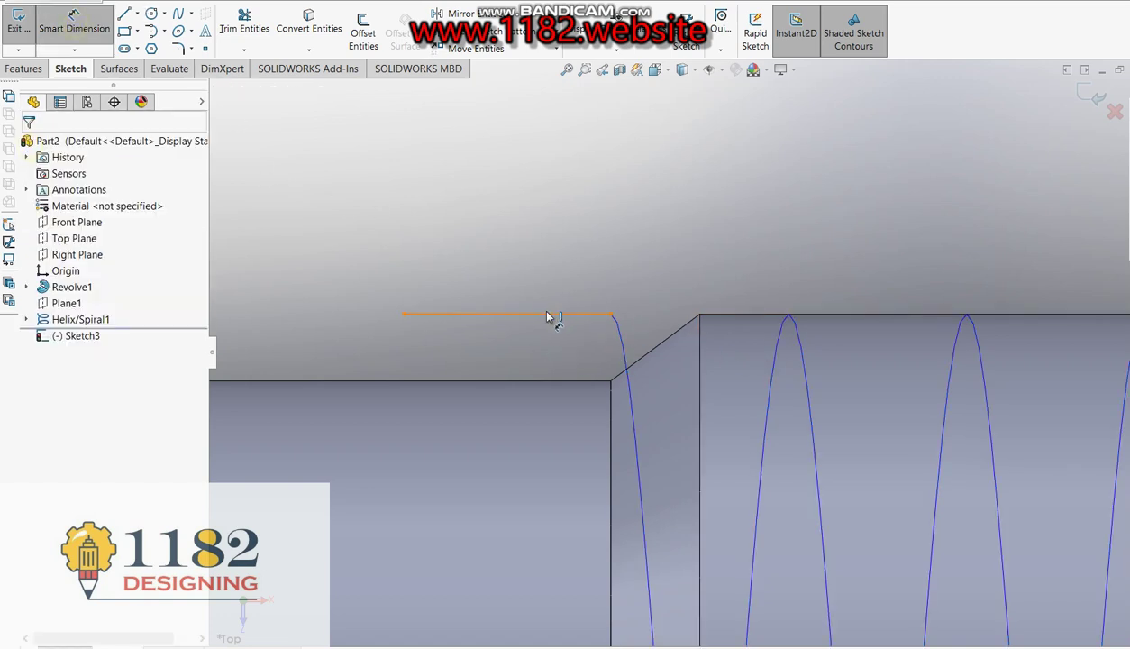
pyautogui.click(548, 313)
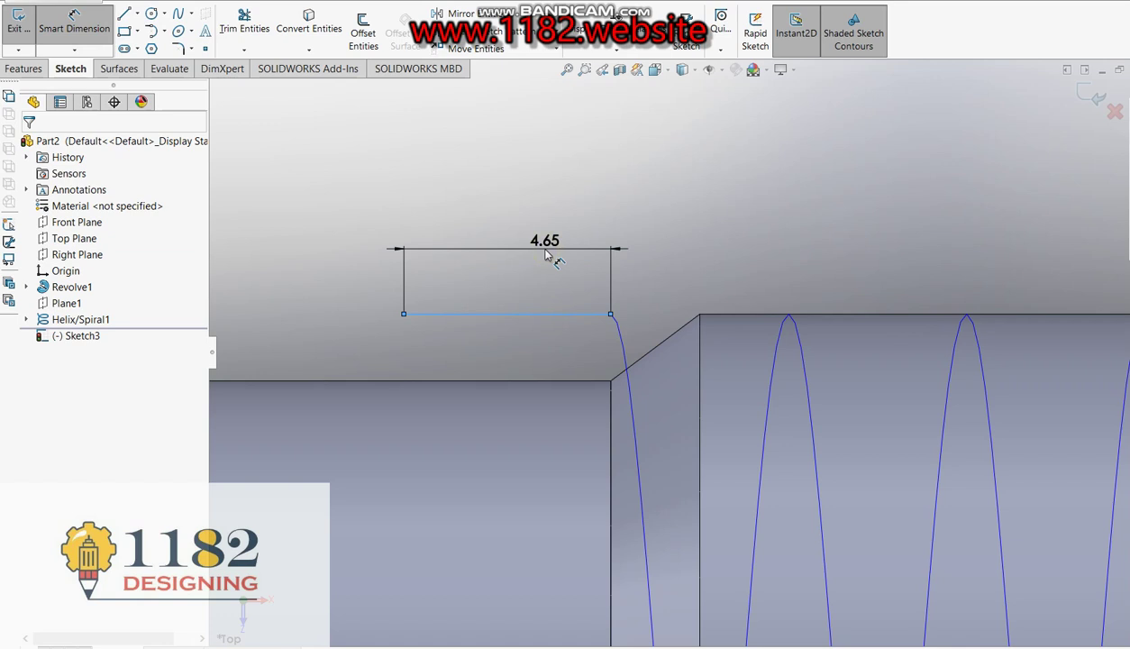
pyautogui.click(510, 266)
pyautogui.click(539, 238)
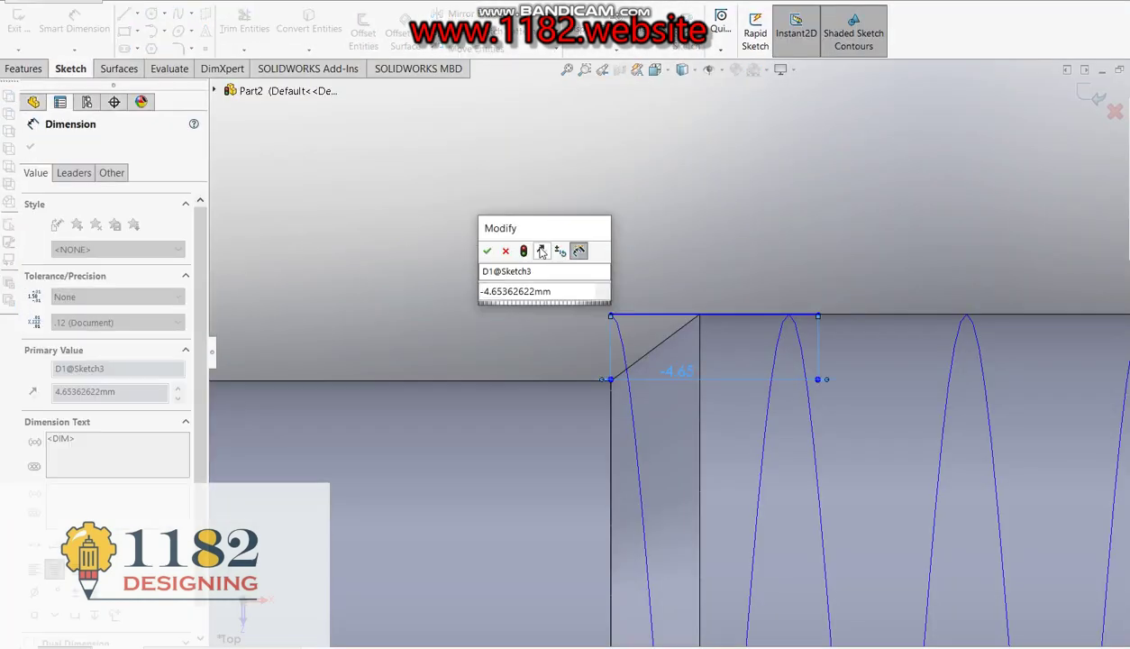
pyautogui.moveTo(564, 291); pyautogui.dragTo(455, 298)
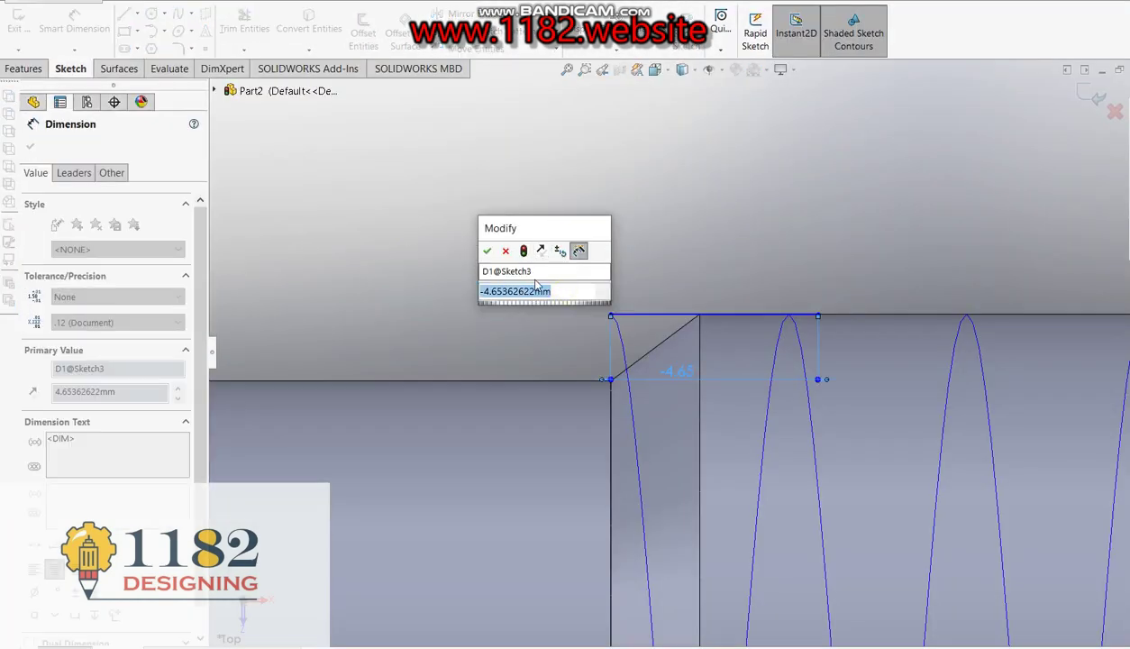
pyautogui.click(559, 251)
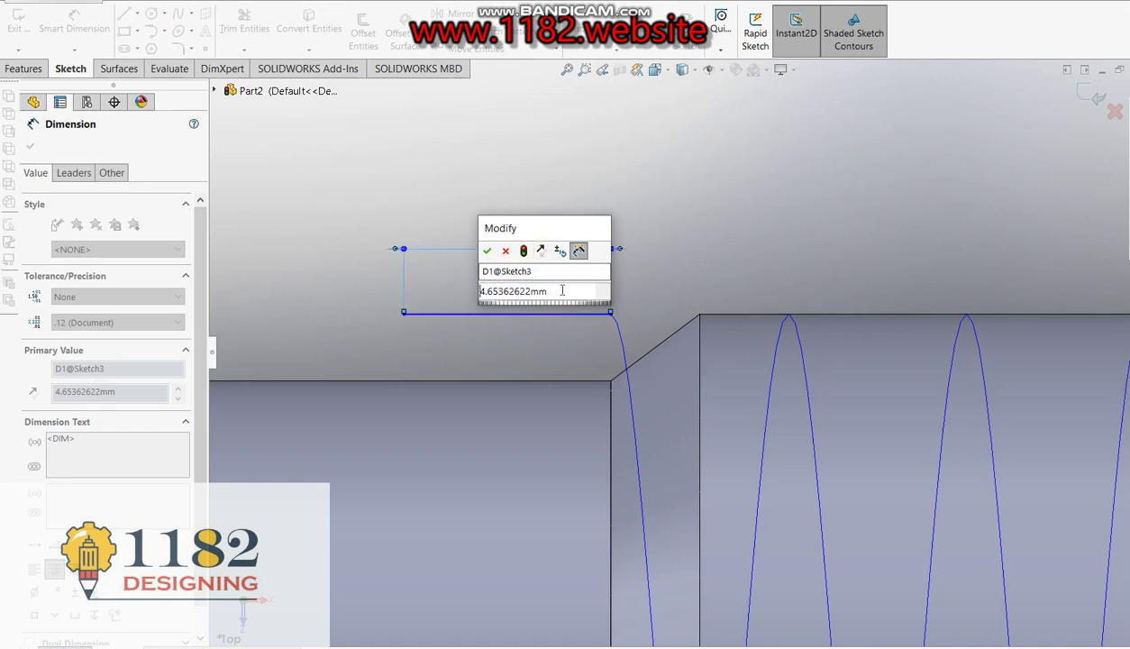
pyautogui.moveTo(562, 292); pyautogui.dragTo(423, 311)
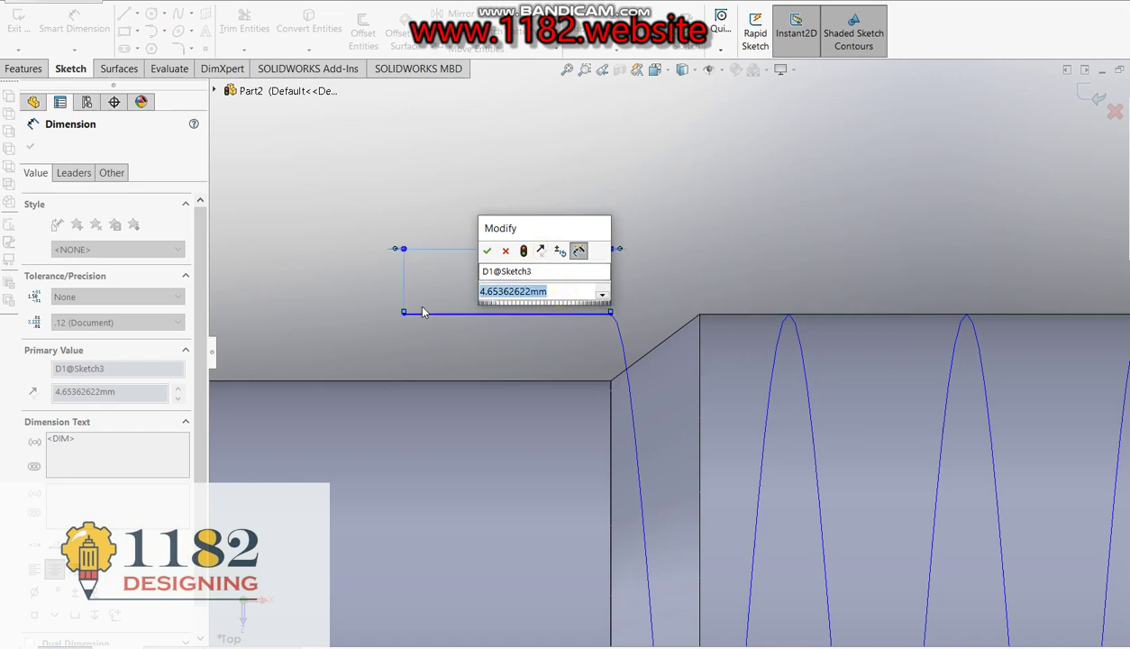
pyautogui.write('2.5')
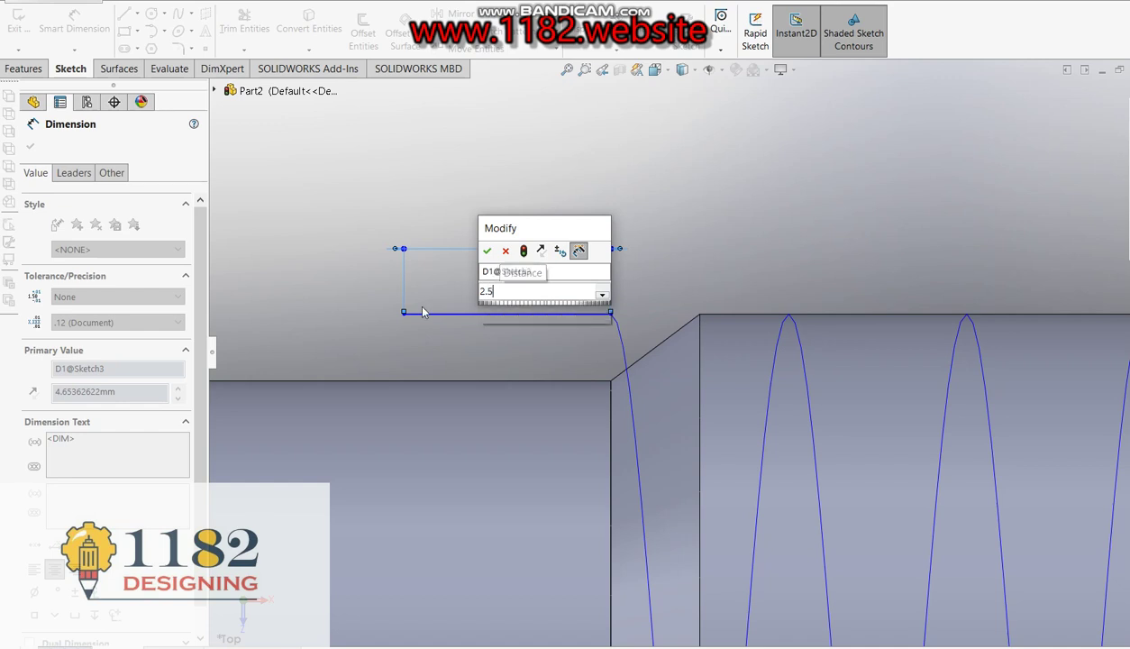
pyautogui.press('Return')
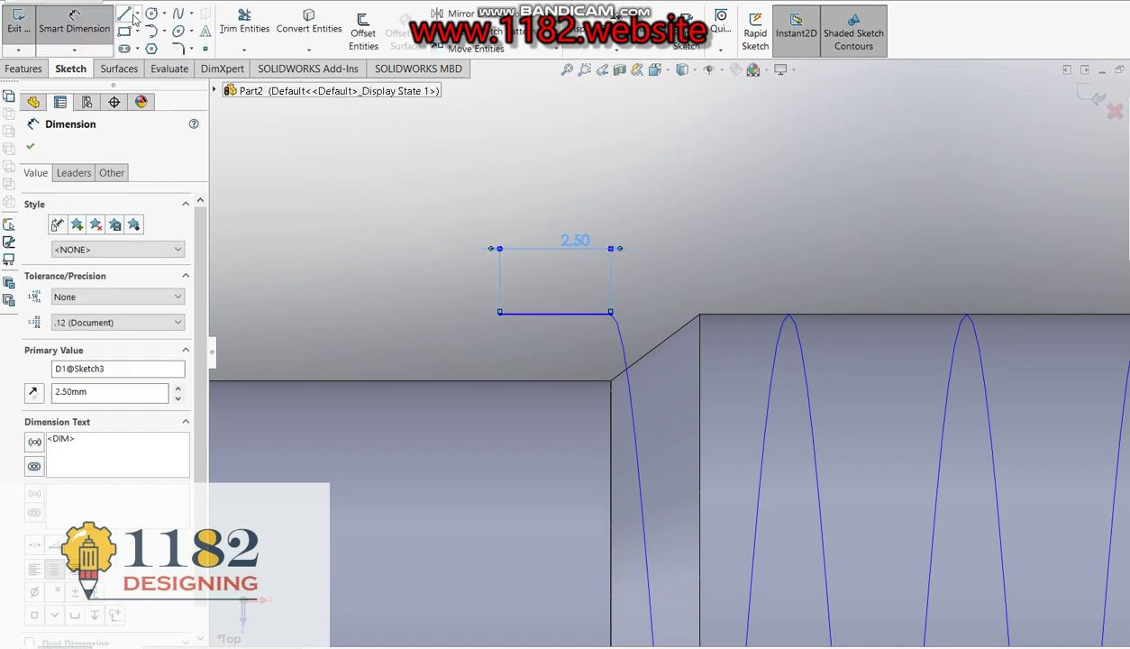
pyautogui.click(126, 16)
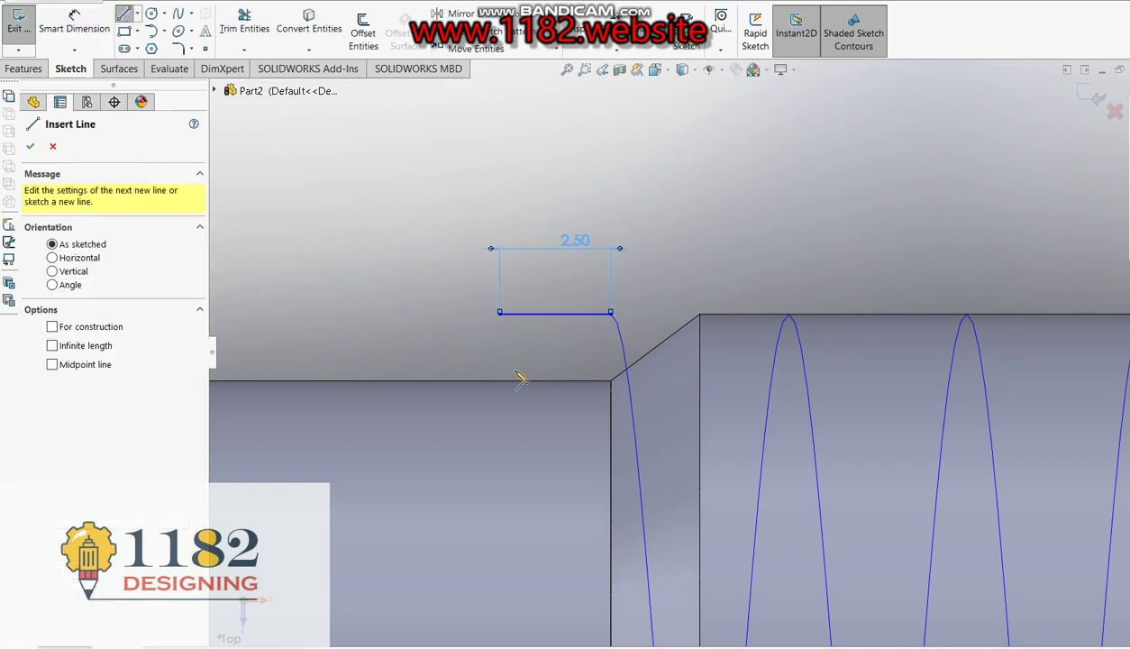
# Draw a shorter lower line and align its midpoint vertically with the top line's midpoint.
pyautogui.click(515, 369)
pyautogui.click(588, 370)
pyautogui.click(500, 313)
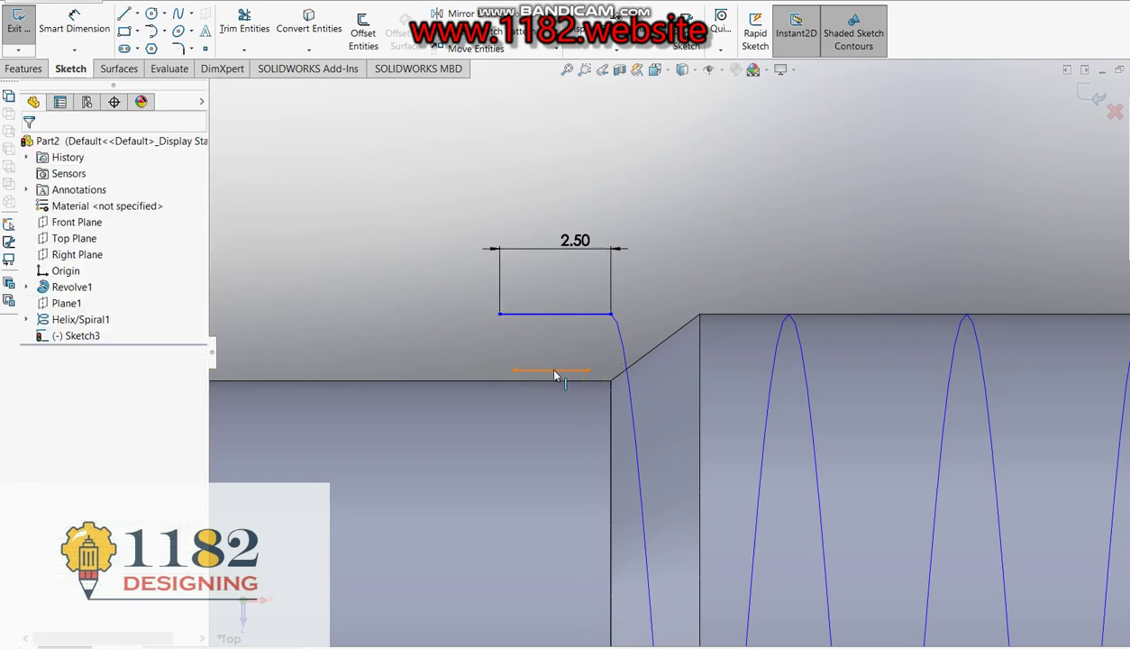
pyautogui.click(552, 371)
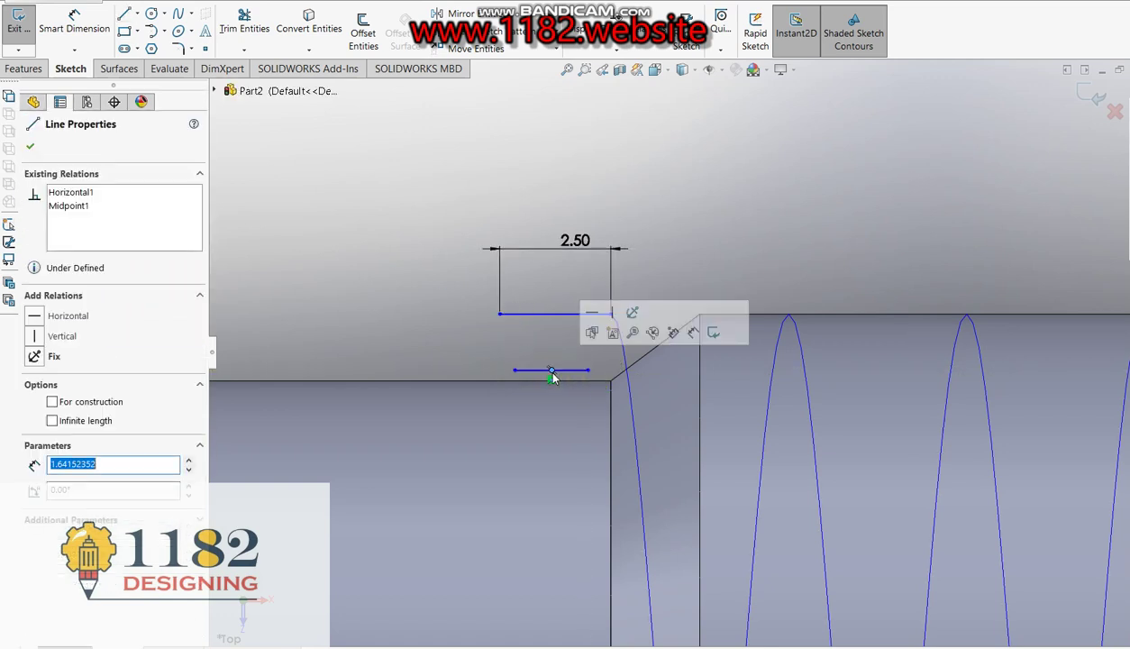
pyautogui.keyDown('ctrl'); pyautogui.click(554, 314); pyautogui.keyUp('ctrl')
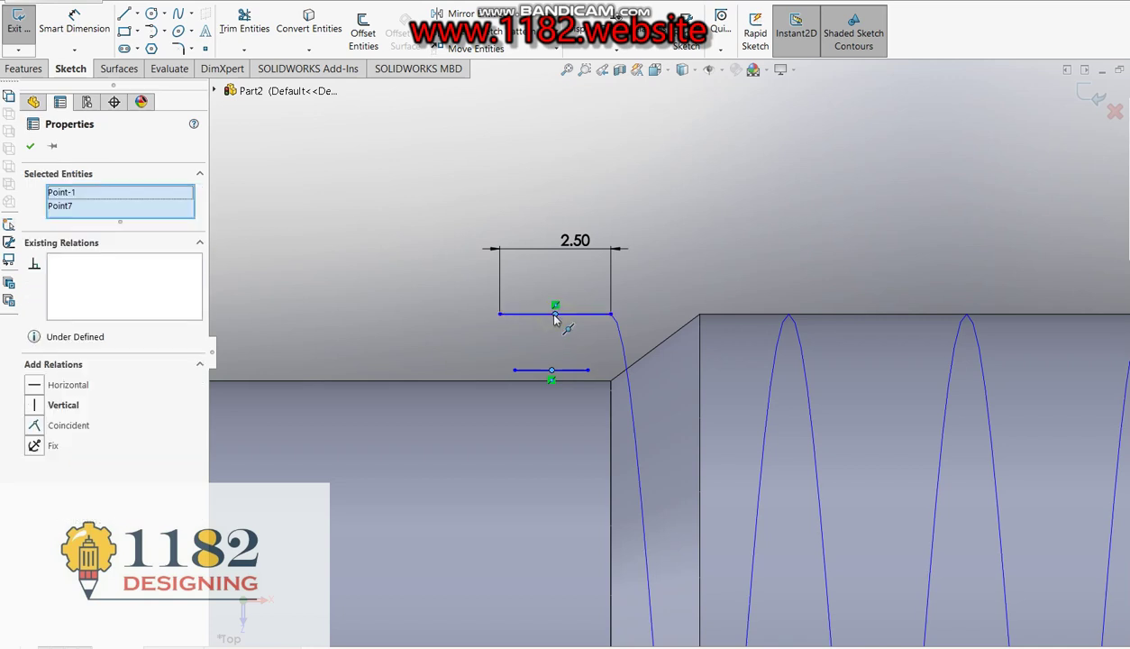
pyautogui.click(63, 404)
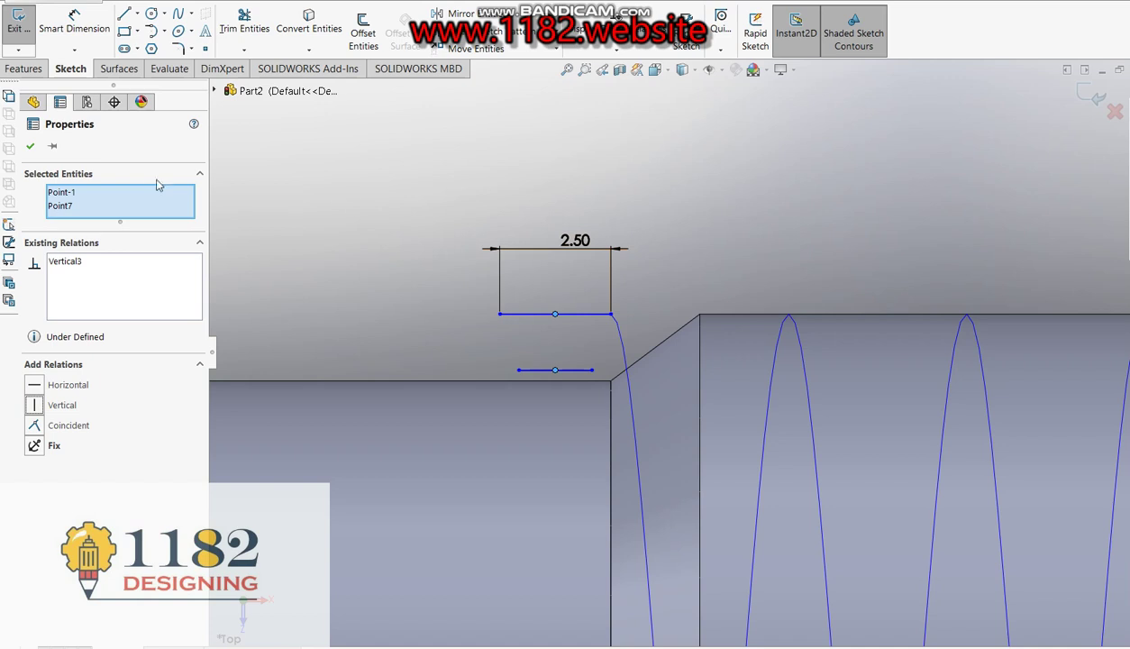
pyautogui.press('Escape')
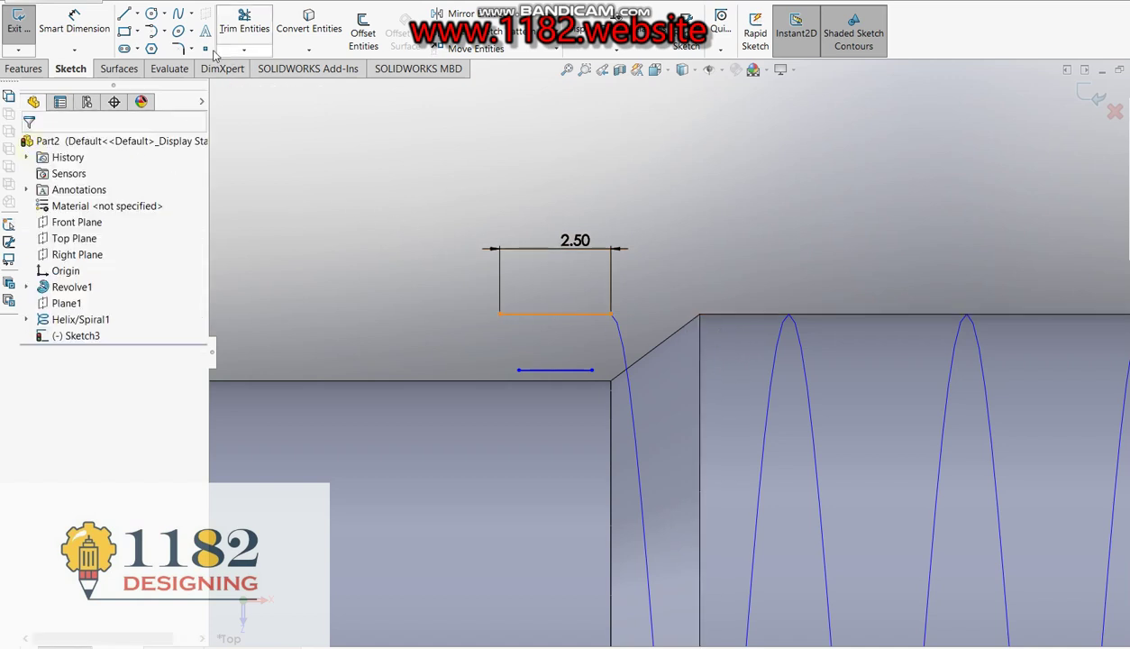
# Draw the slanted left side and dimension the bottom line to 1.5.
pyautogui.click(124, 14)
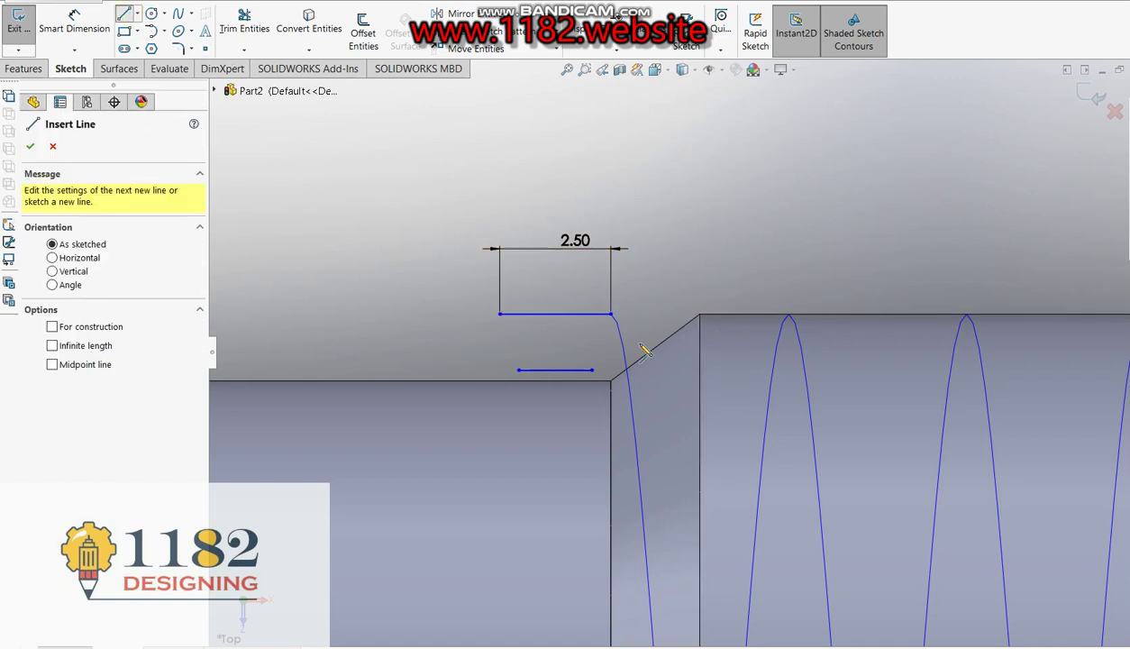
pyautogui.moveTo(500, 315); pyautogui.dragTo(519, 370)
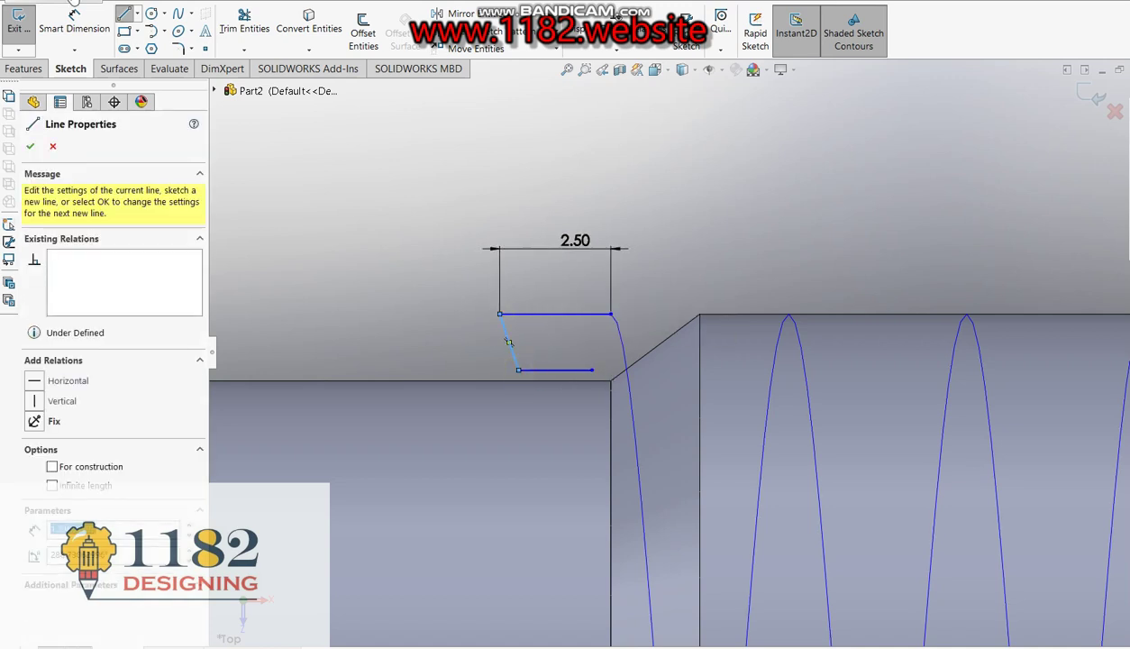
pyautogui.click(52, 16)
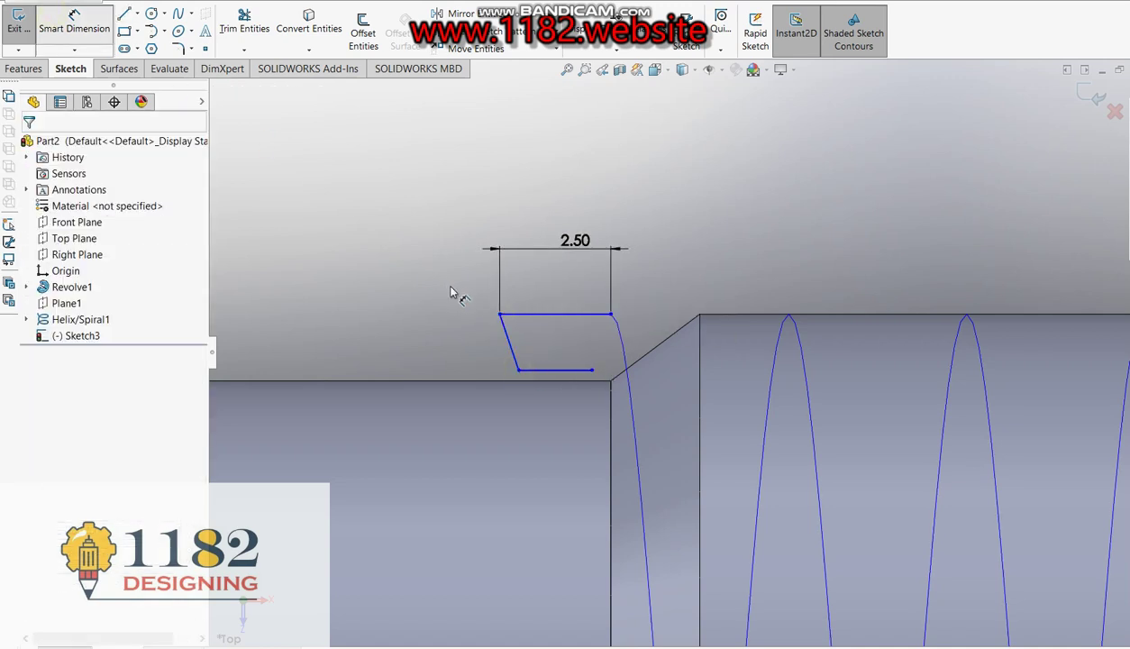
pyautogui.click(557, 370)
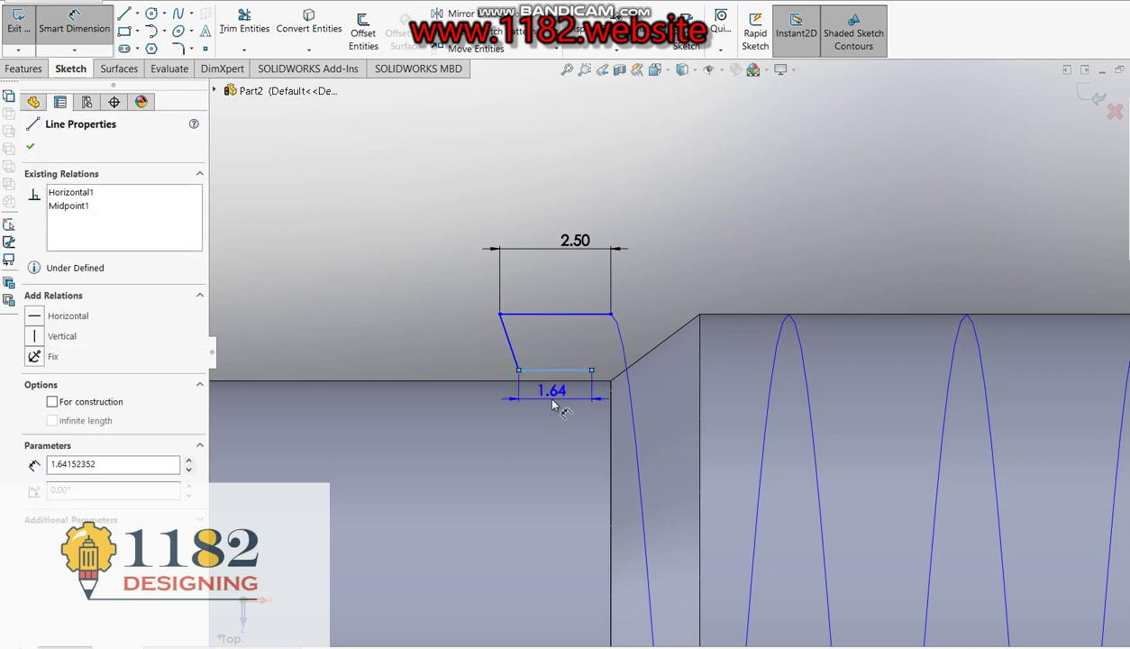
pyautogui.click(553, 404)
pyautogui.write('1.')
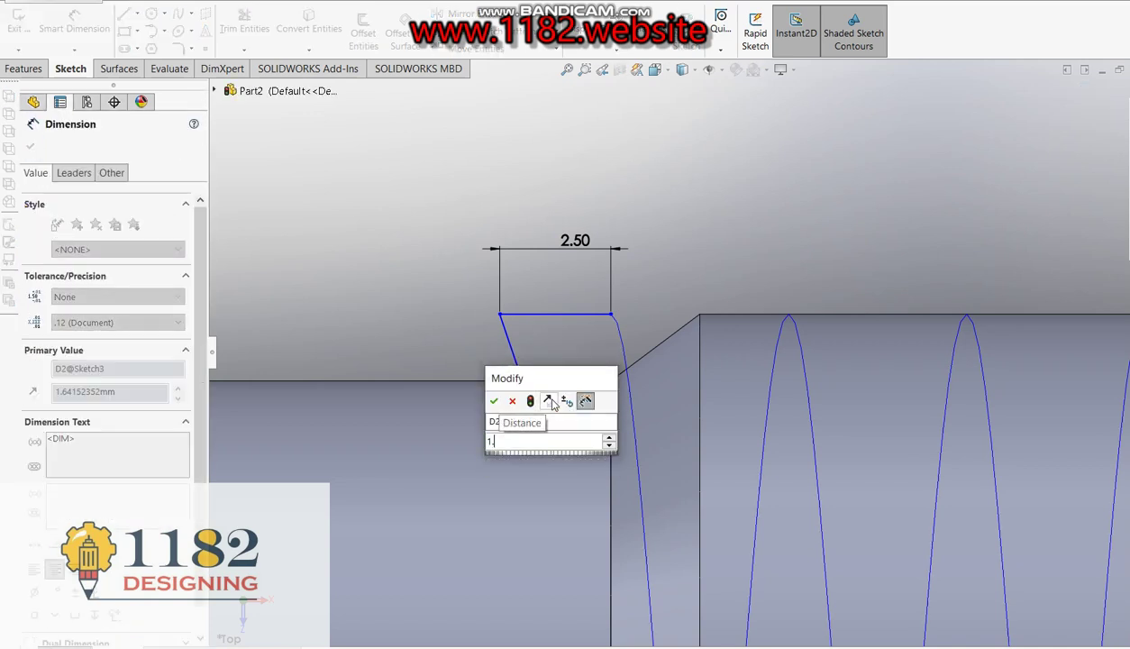
pyautogui.write('5')
pyautogui.press('Return')
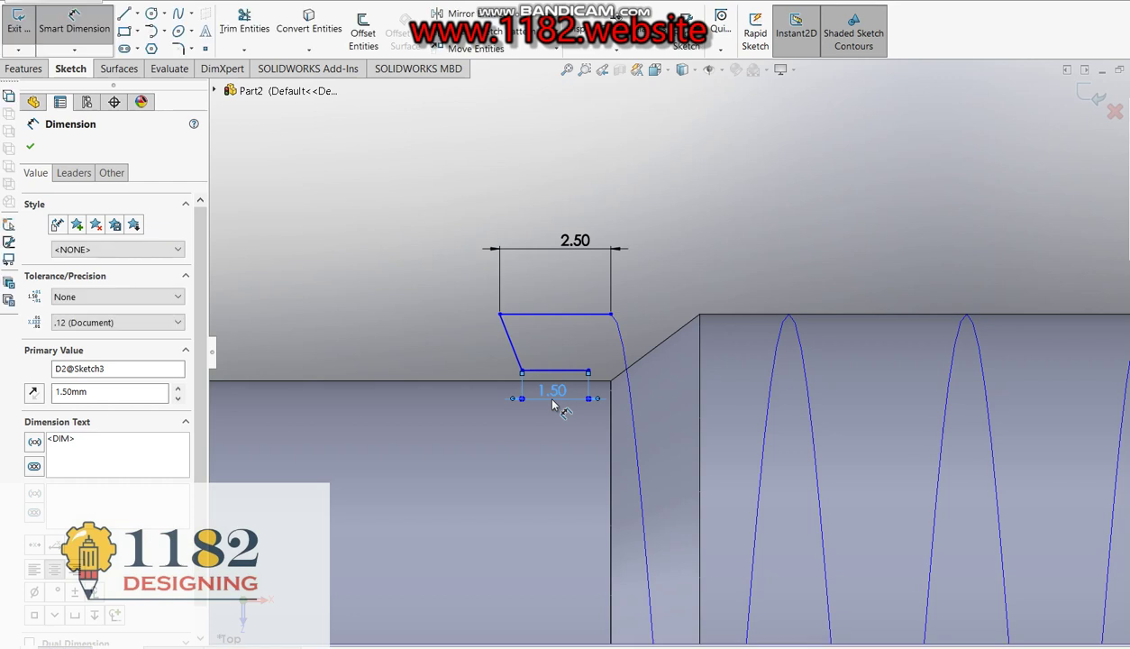
# Draw the right side to close the trapezoid.
pyautogui.click(124, 14)
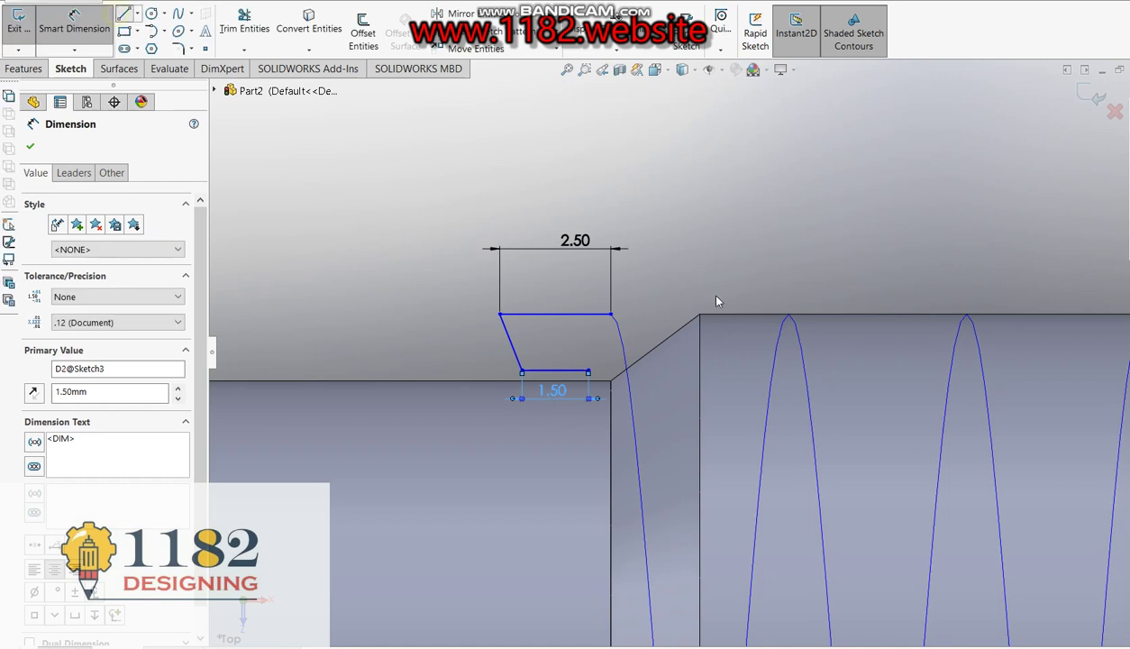
pyautogui.click(611, 315)
pyautogui.click(588, 370)
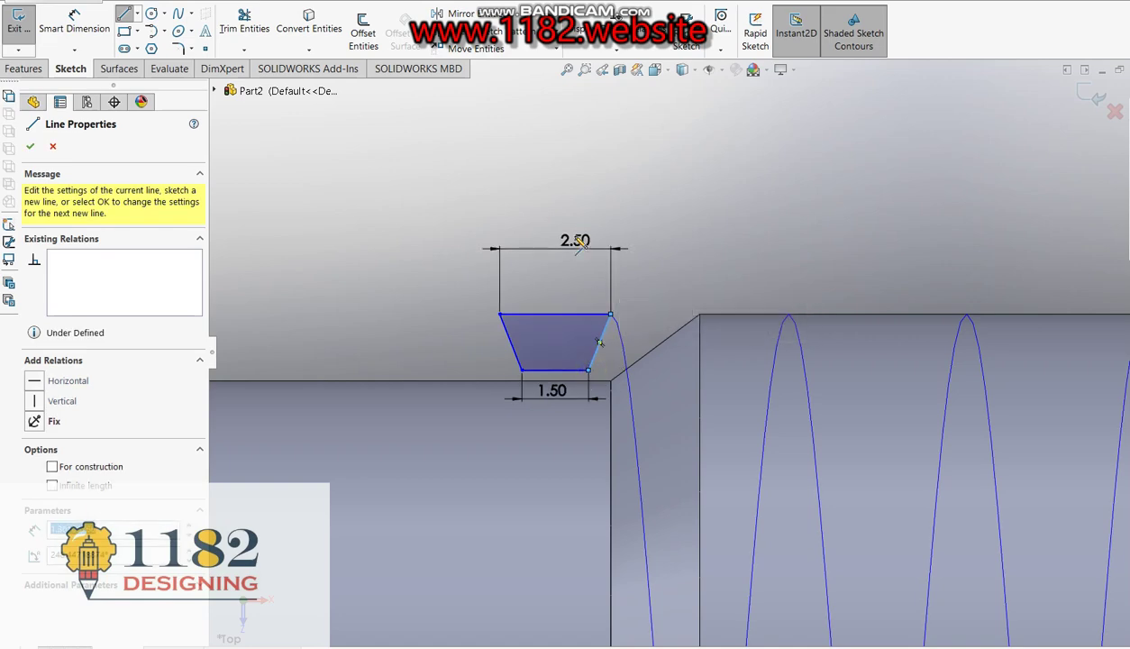
pyautogui.press('Escape')
# Make the trapezoid's base collinear with the shaft edge and exit the sketch.
pyautogui.scroll(2, 586, 328)
pyautogui.scroll(1, 622, 345)
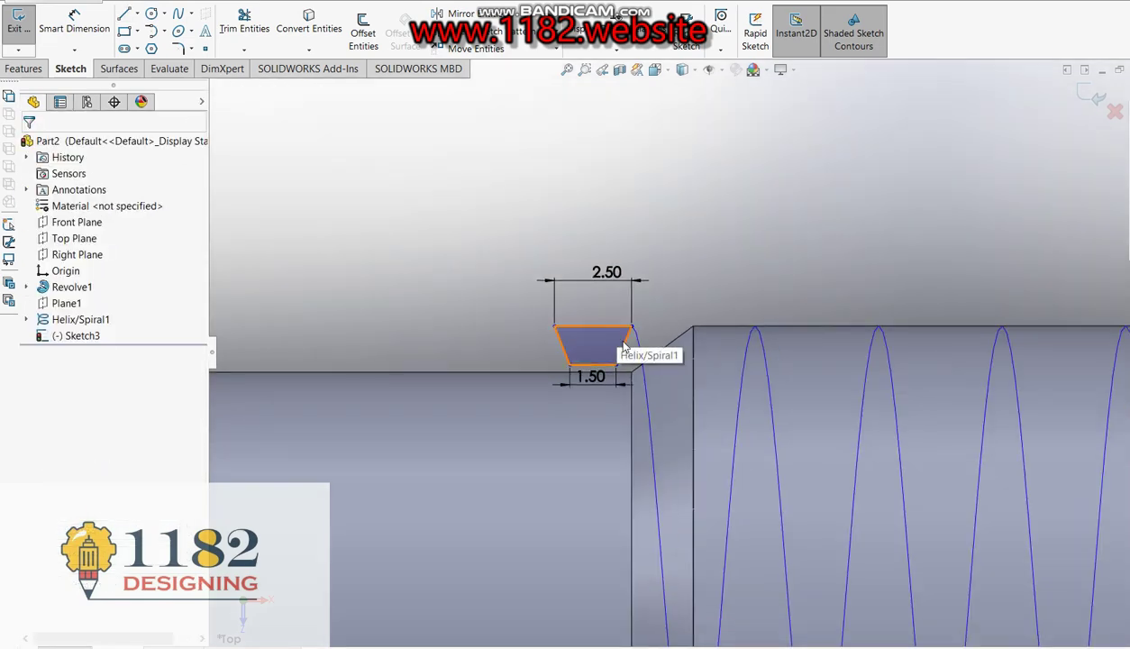
pyautogui.scroll(-1, 632, 346)
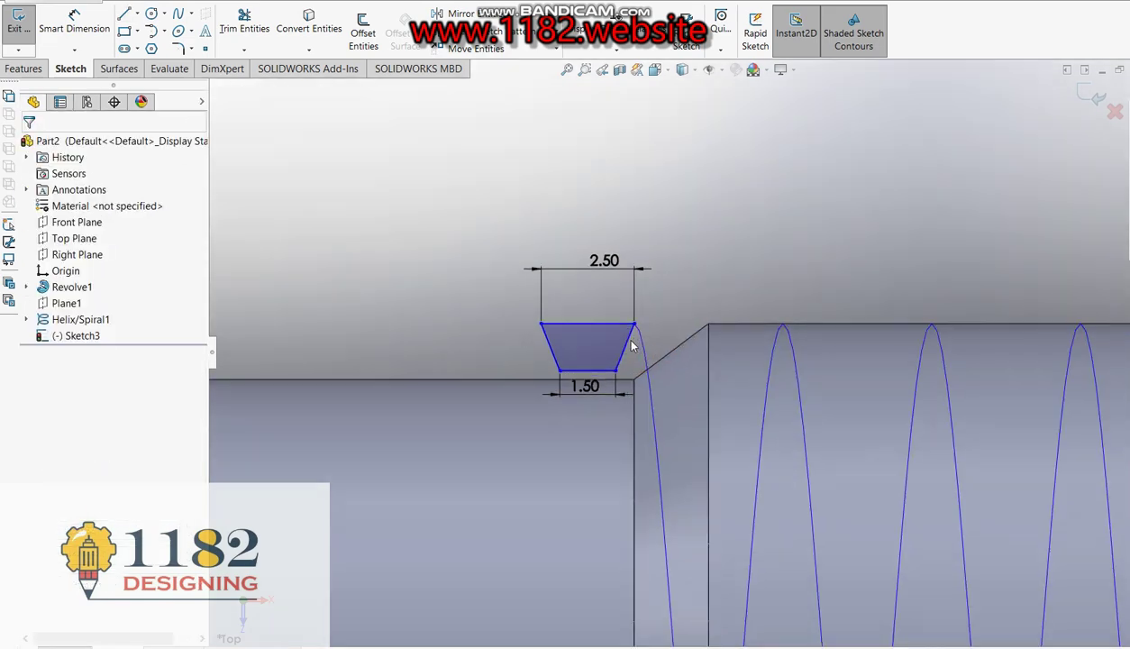
pyautogui.click(618, 388)
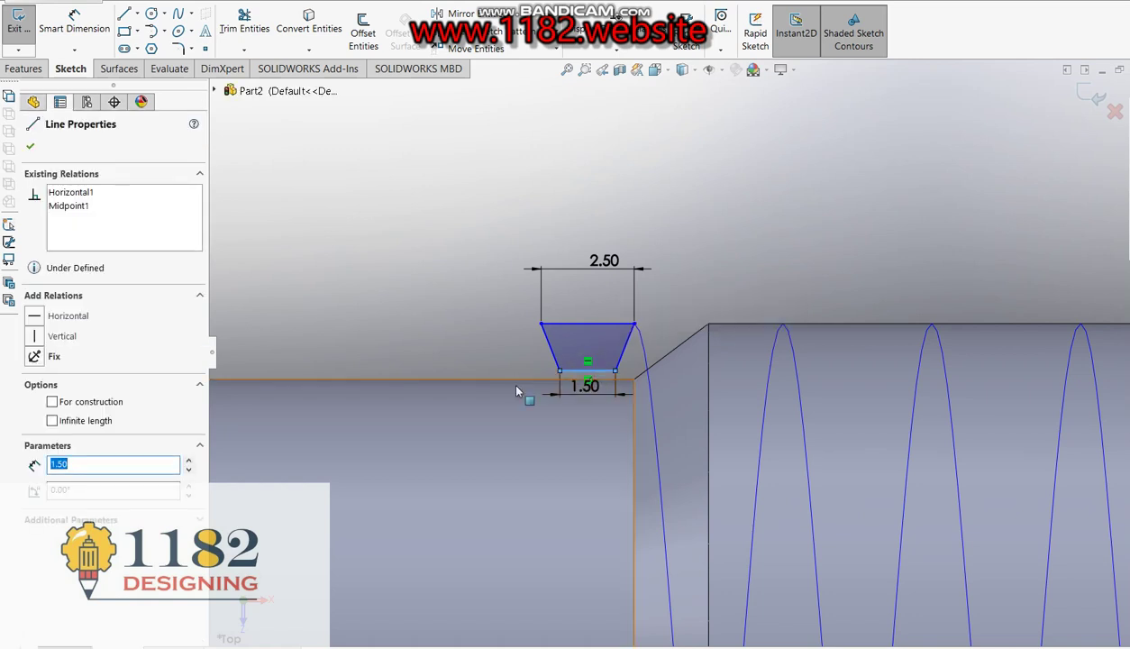
pyautogui.click(526, 382)
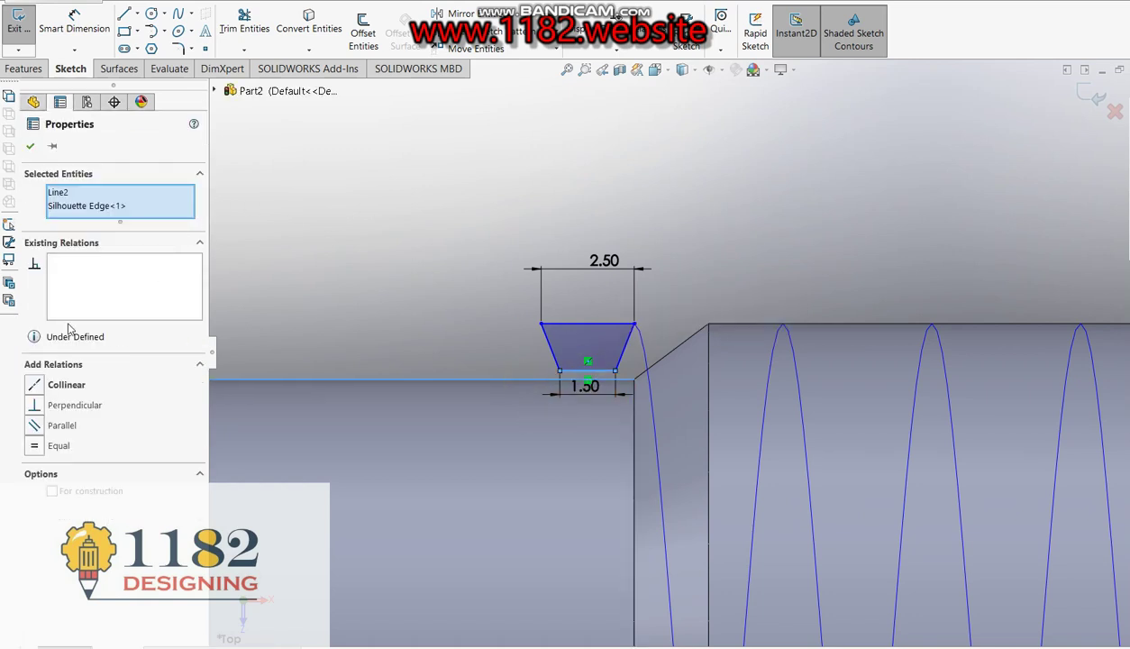
pyautogui.click(41, 384)
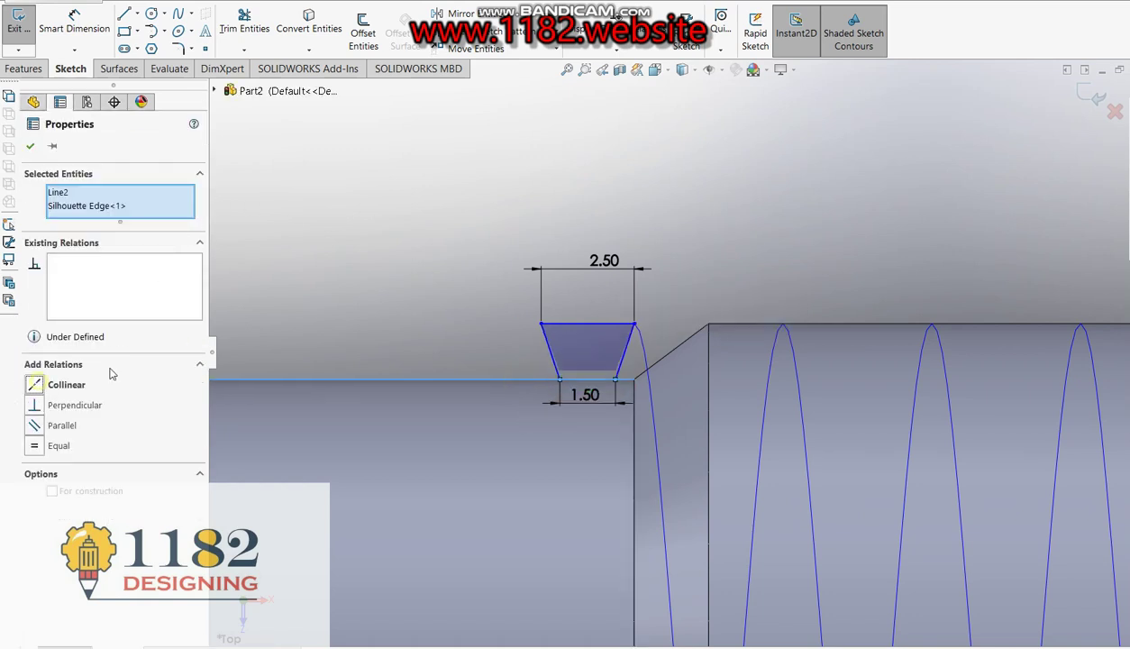
pyautogui.click(1093, 97)
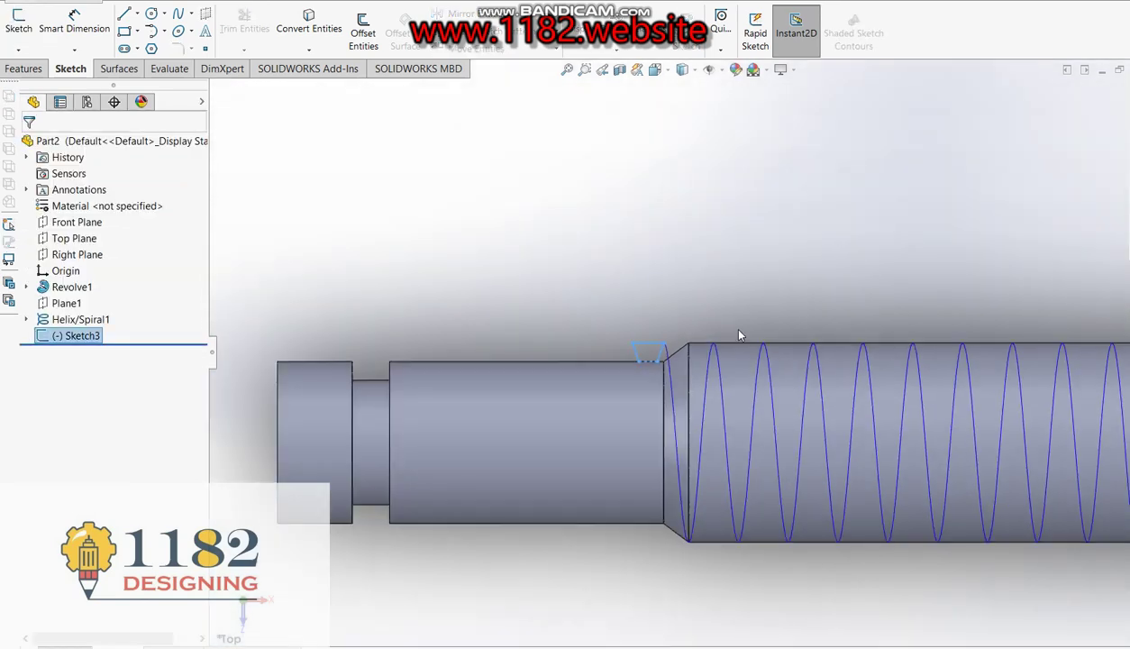
pyautogui.click(25, 70)
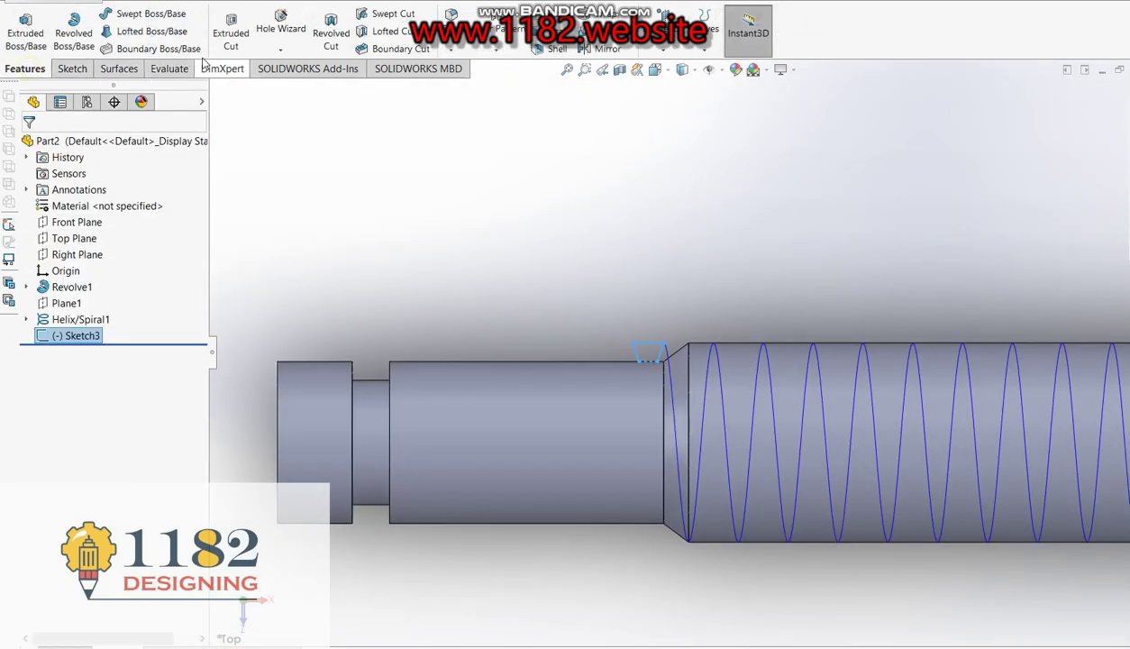
# Swept-cut the Sketch3 trapezoid along Helix/Spiral1 to cut the thread into the shaft.
pyautogui.click(389, 13)
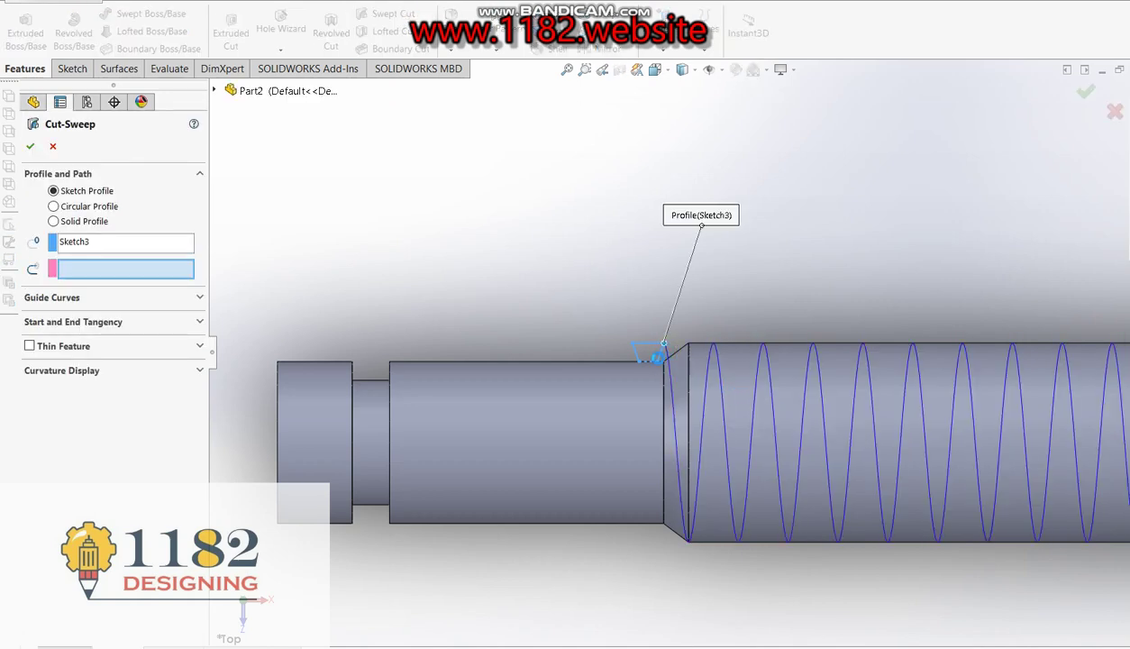
pyautogui.click(658, 361)
pyautogui.scroll(5, 642, 378)
pyautogui.scroll(2, 824, 311)
pyautogui.scroll(-5, 865, 388)
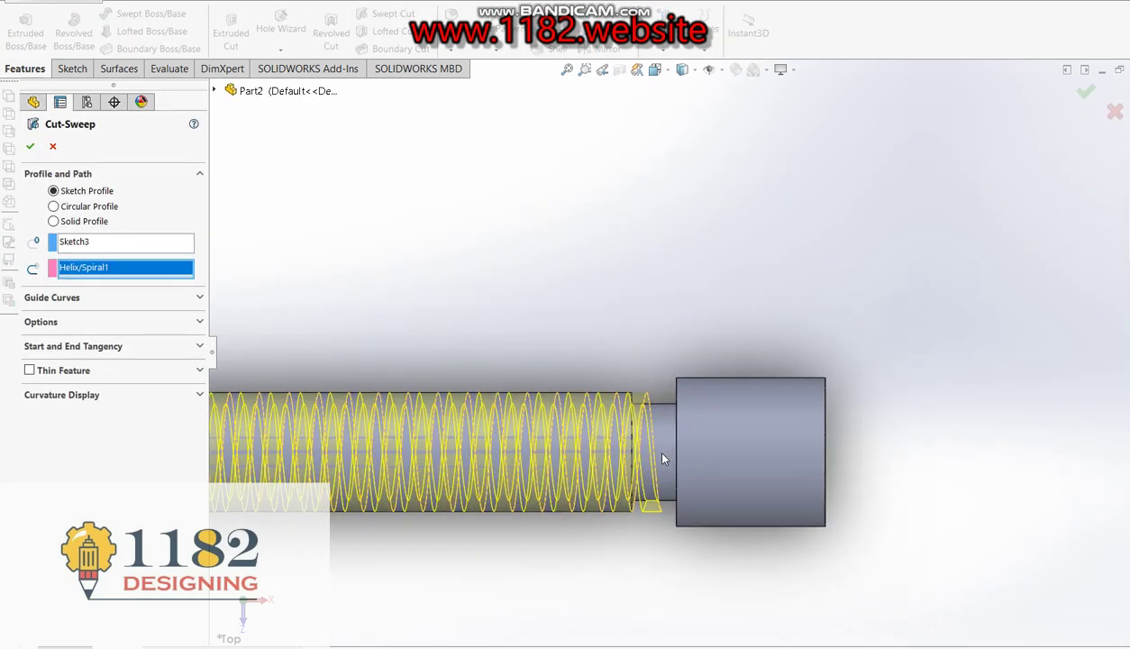
pyautogui.click(1085, 89)
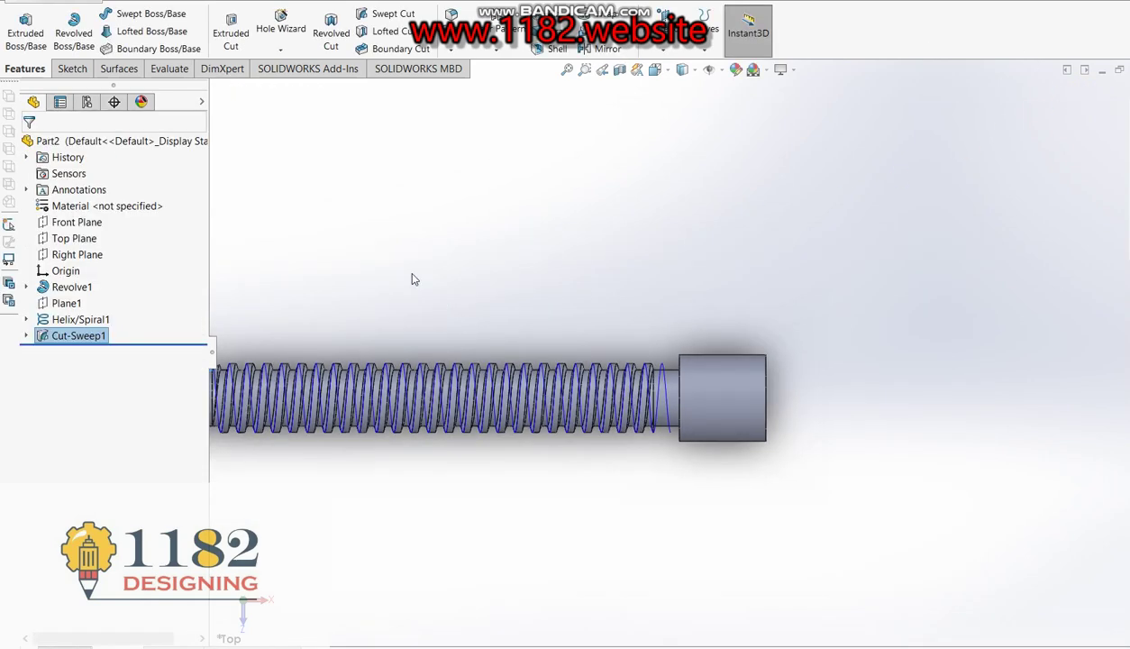
pyautogui.scroll(2, 433, 275)
pyautogui.scroll(-1, 478, 260)
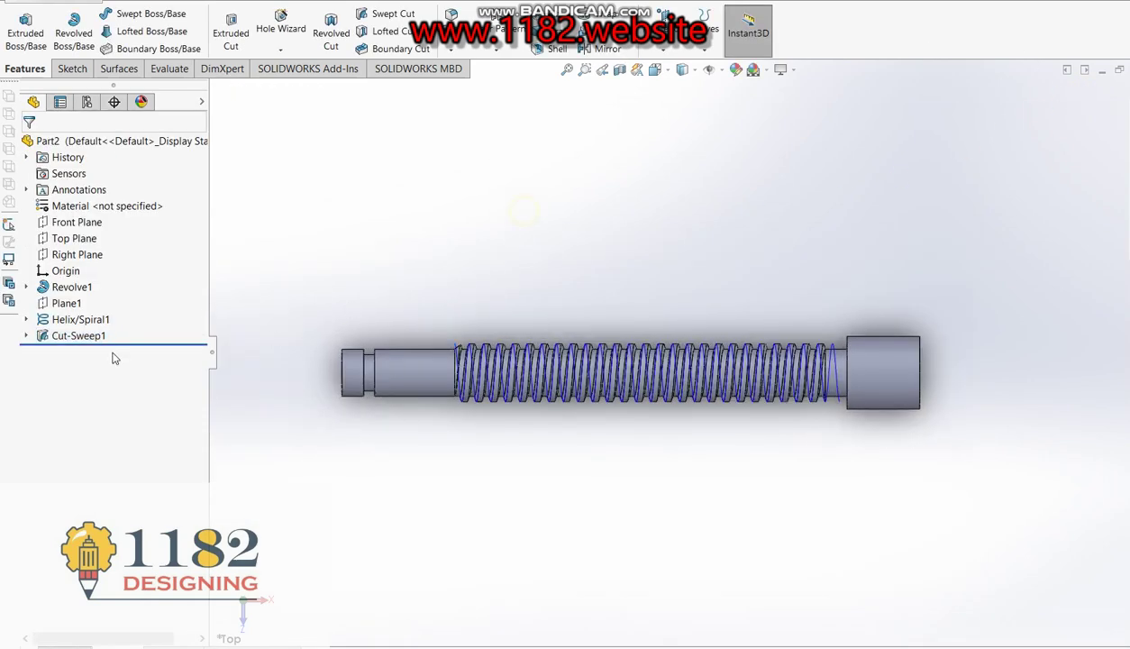
pyautogui.rightClick(79, 319)
pyautogui.click(757, 360)
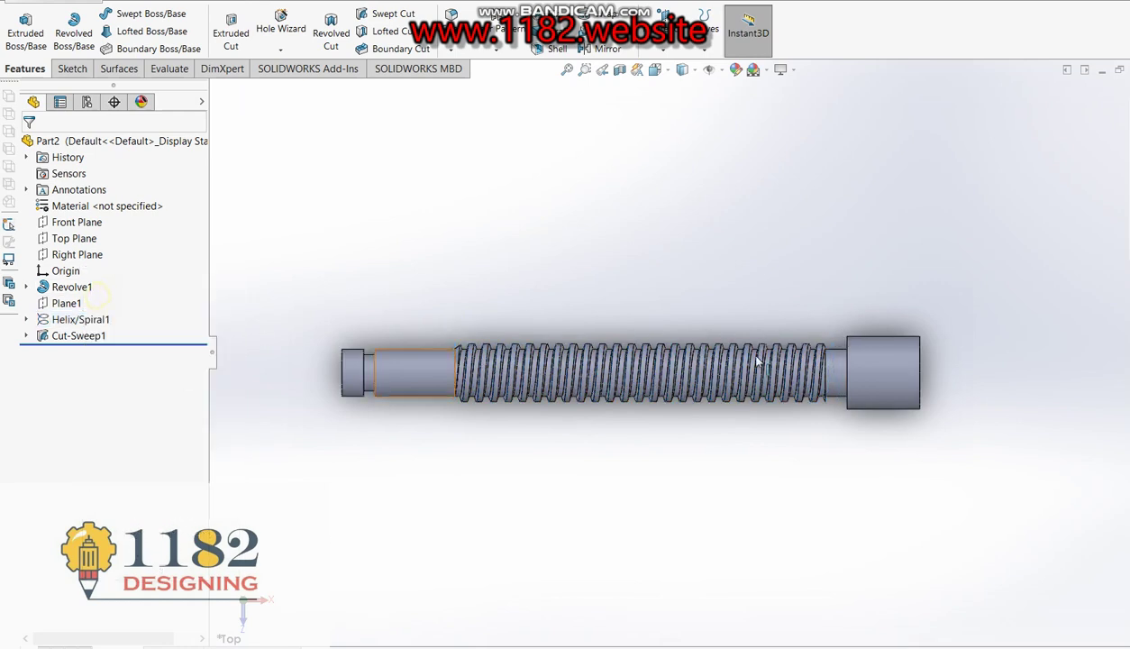
# Sketch a circle on the screw head in a Front Plane sketch and dimension it Ø8.
pyautogui.click(66, 225)
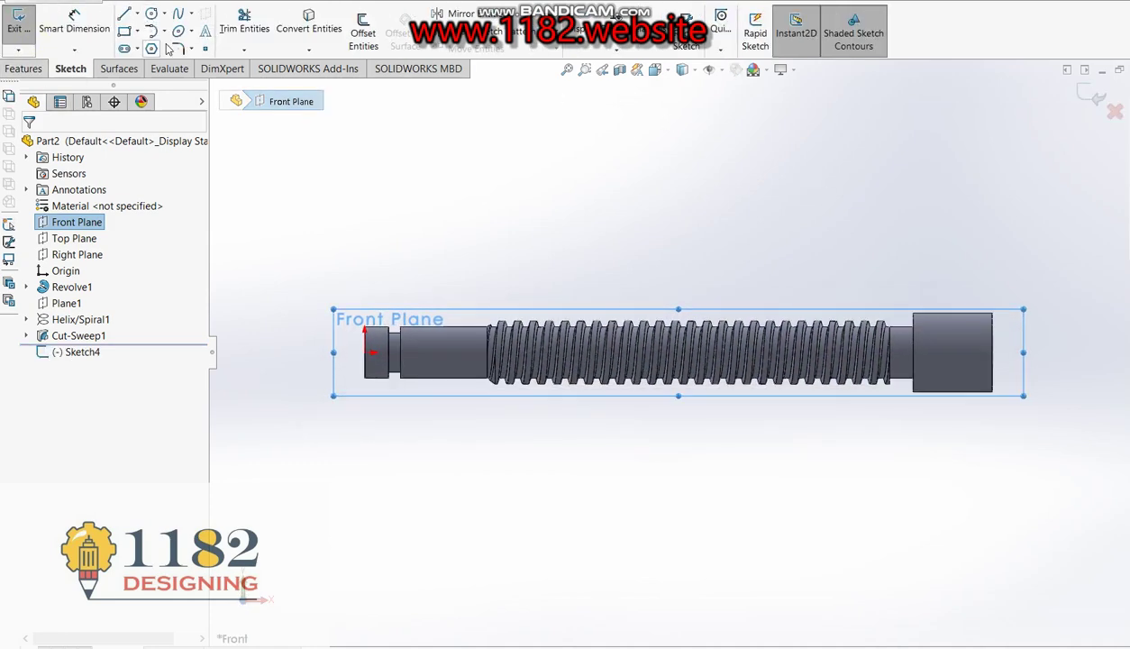
pyautogui.click(151, 14)
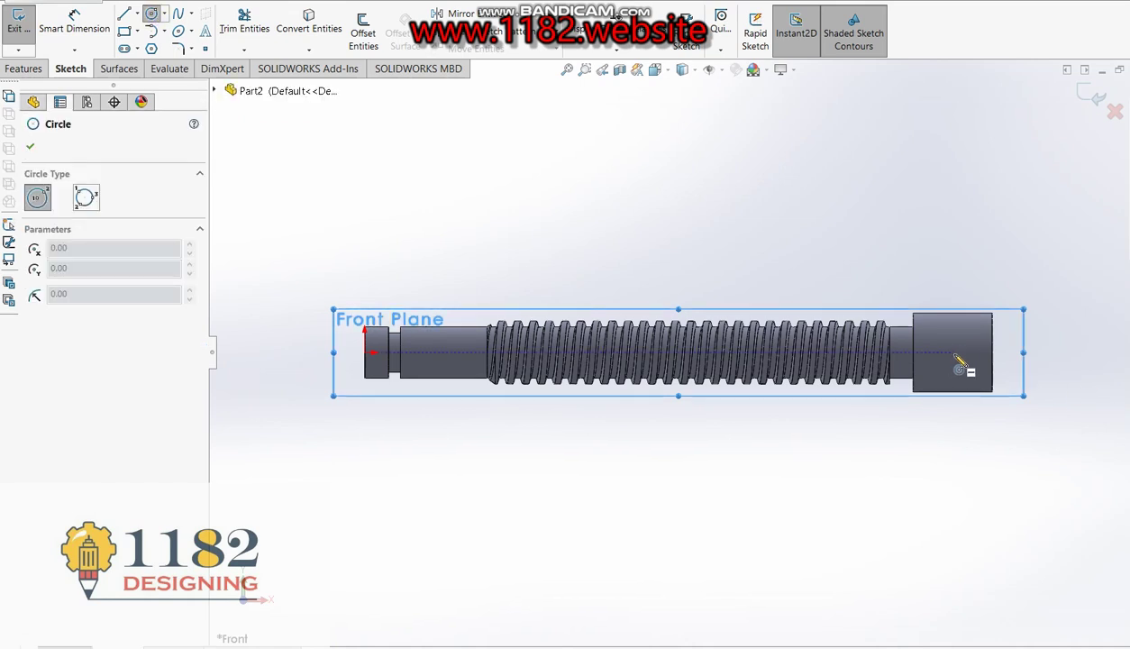
pyautogui.click(955, 352)
pyautogui.click(966, 368)
pyautogui.click(74, 18)
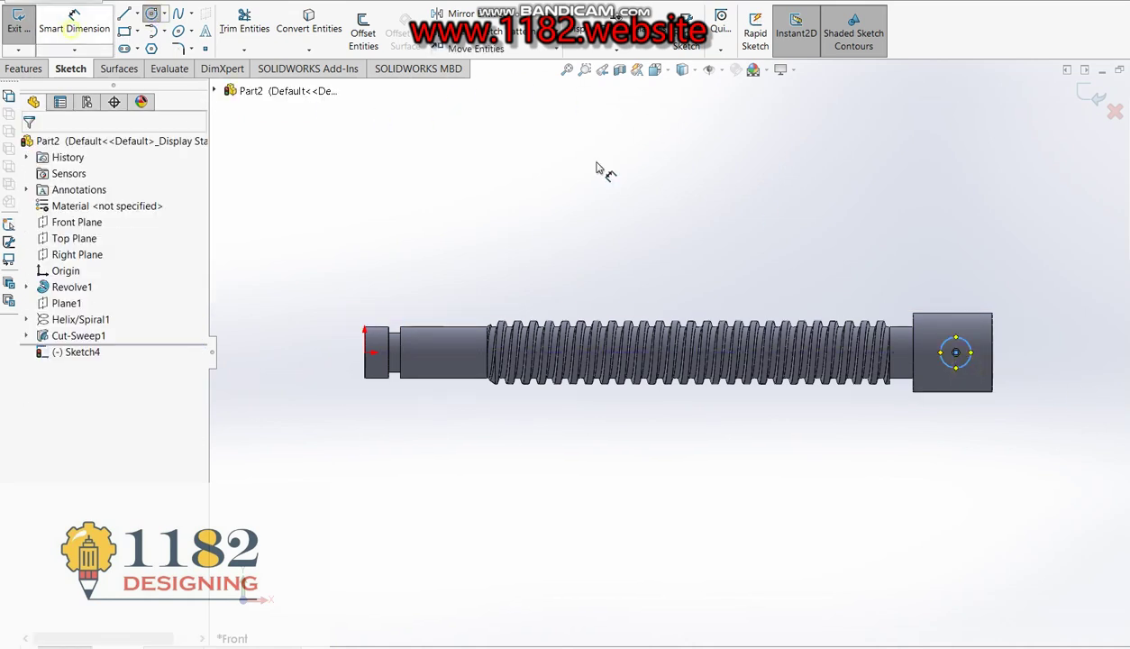
pyautogui.click(969, 347)
pyautogui.click(978, 262)
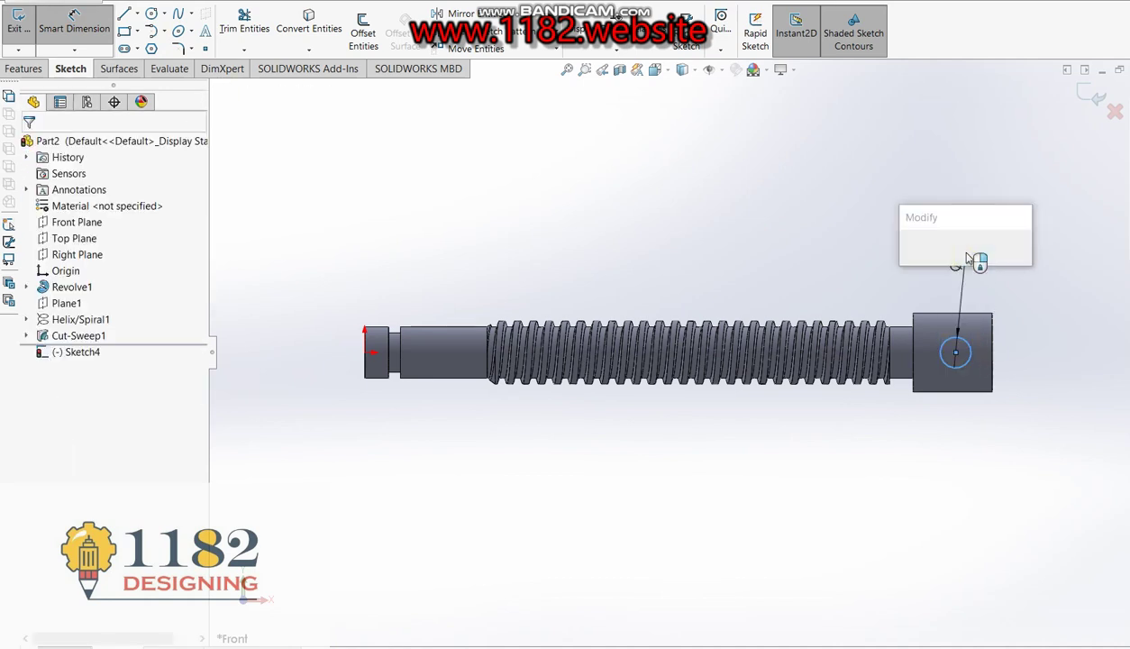
pyautogui.write('8')
pyautogui.press('Return')
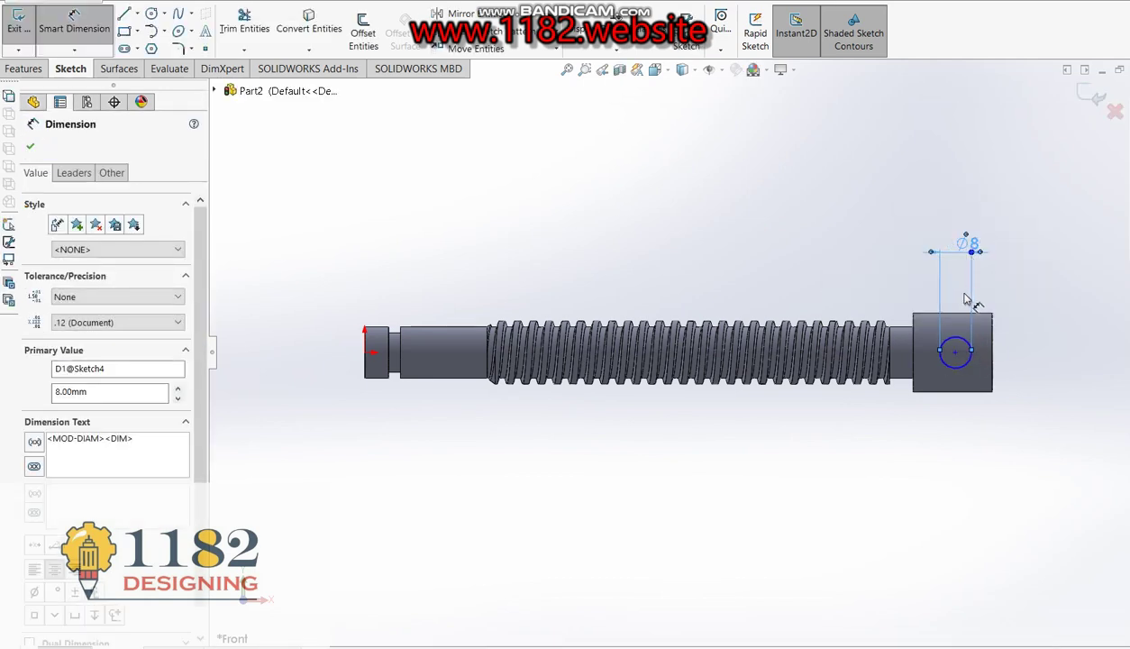
# Dimension the circle's centre 10 mm from the head's end.
pyautogui.click(967, 365)
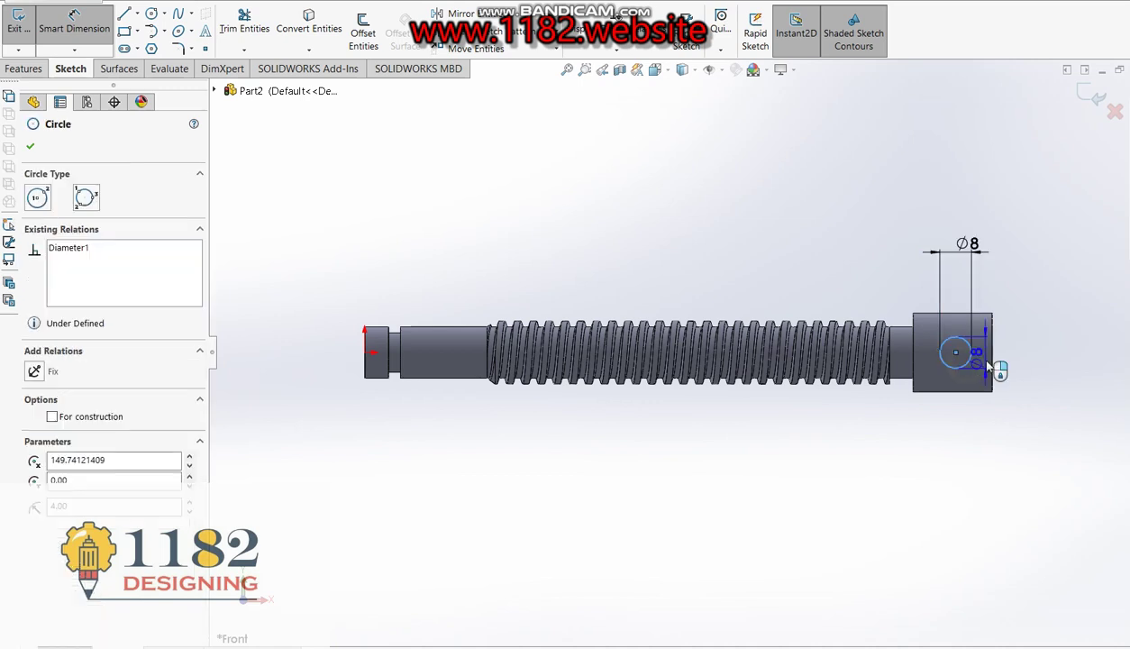
pyautogui.click(991, 365)
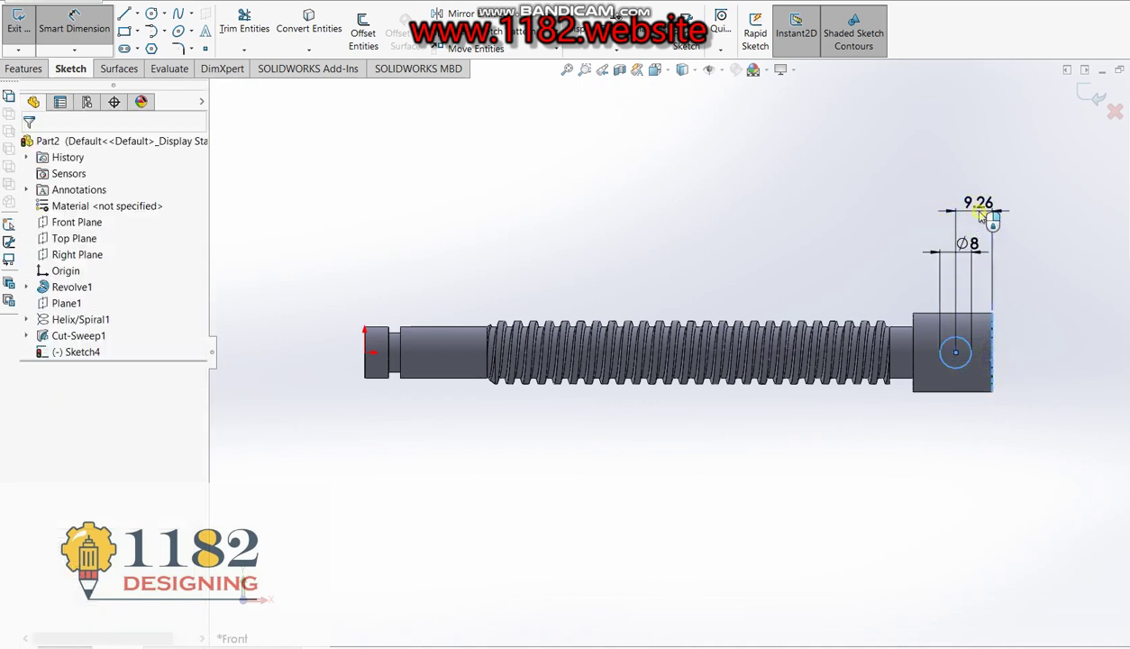
pyautogui.click(982, 216)
pyautogui.write('10')
pyautogui.press('Return')
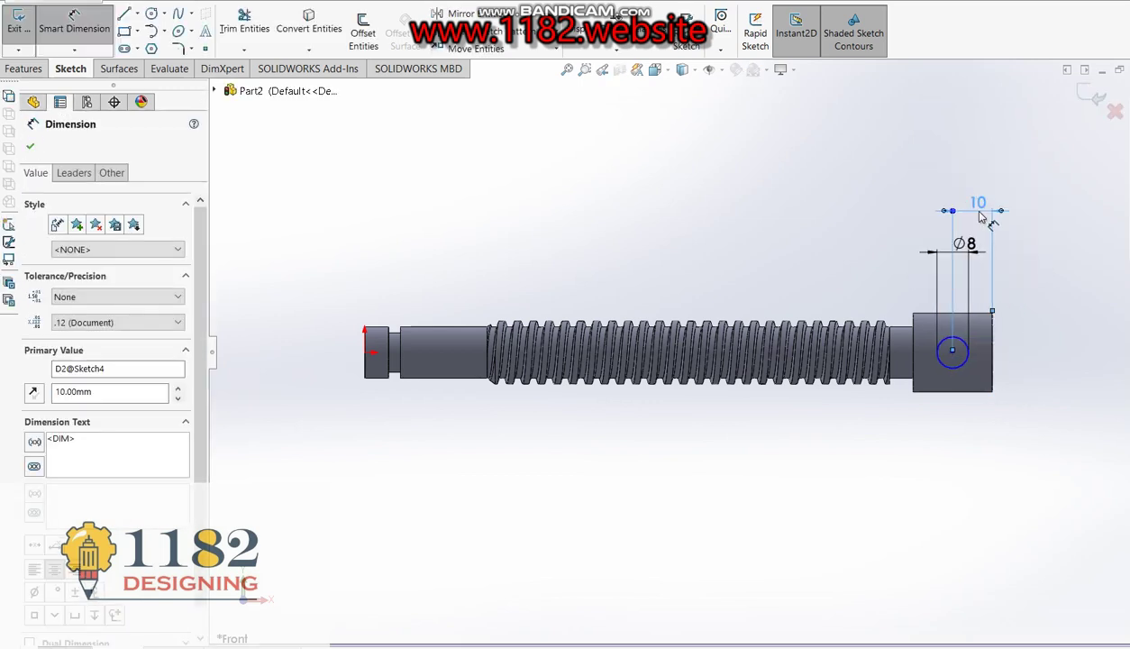
pyautogui.click(1093, 102)
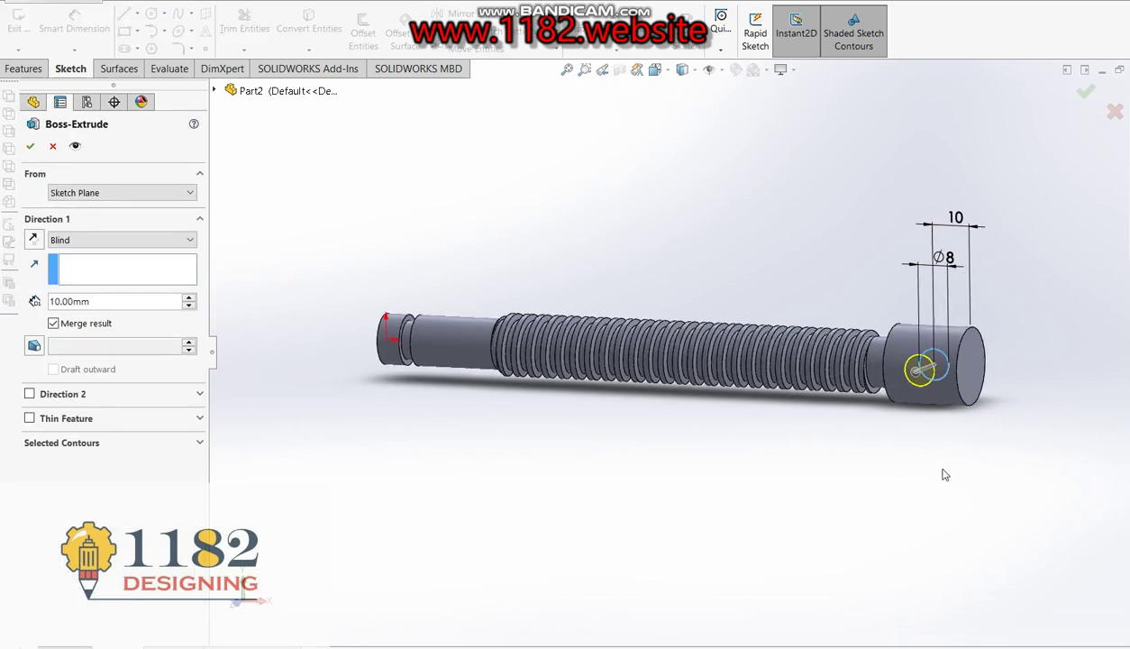
# Extrude the Ø8 circle blind to 100 mm depth as the handle rod.
pyautogui.moveTo(924, 436); pyautogui.dragTo(813, 516, button='middle')
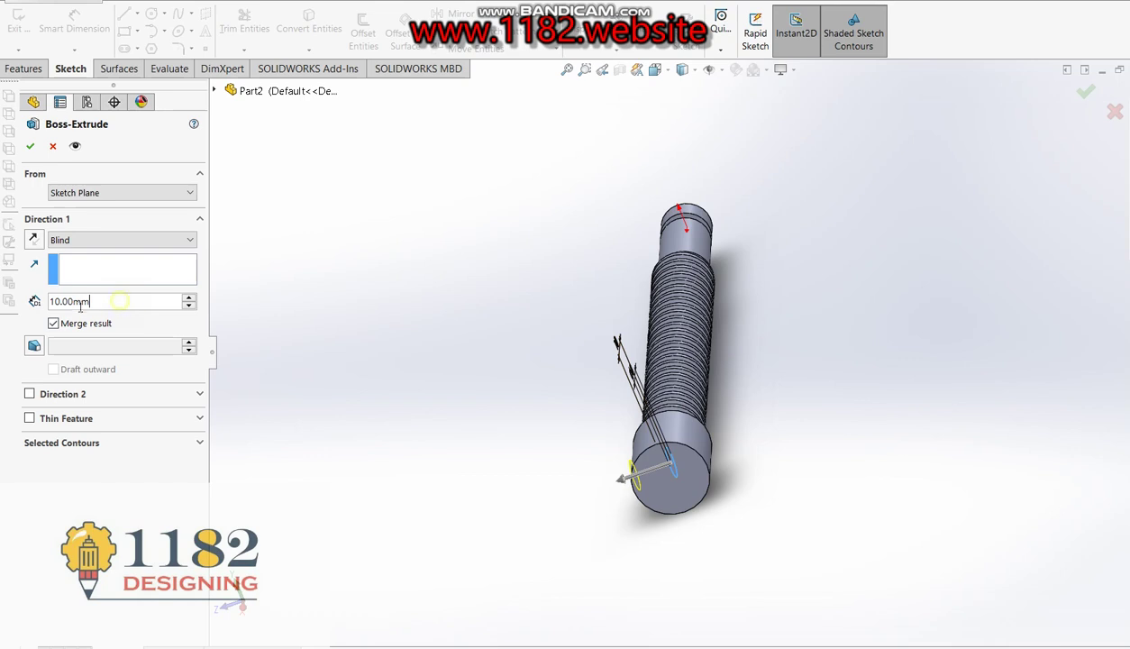
pyautogui.moveTo(80, 306); pyautogui.dragTo(5, 301)
pyautogui.write('10')
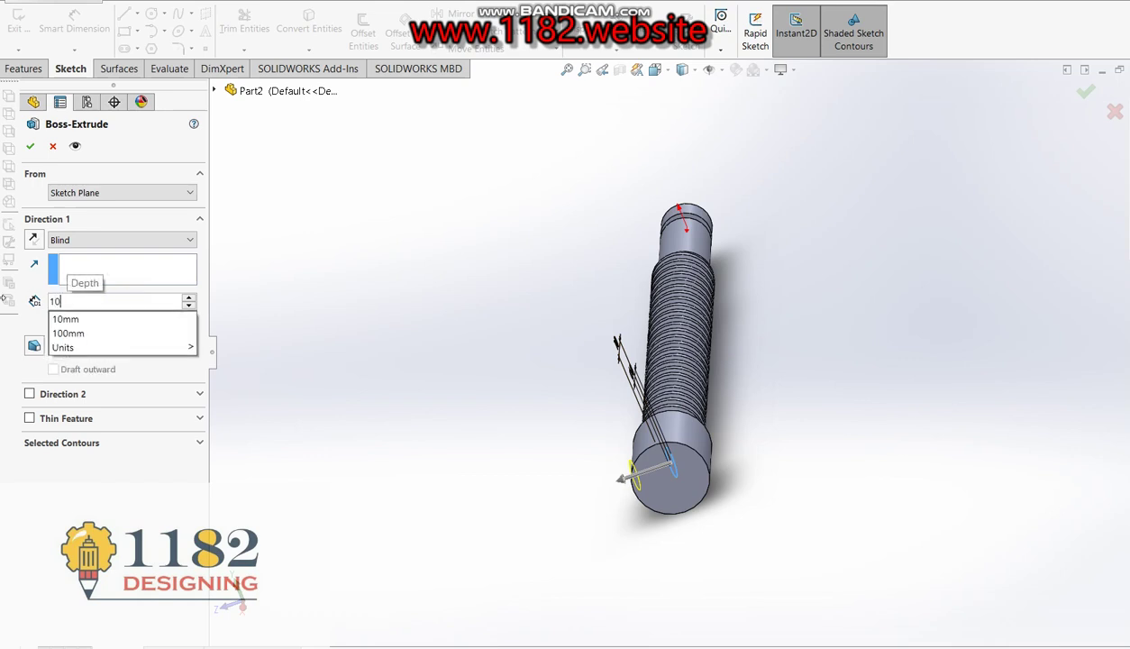
pyautogui.write('0')
pyautogui.press('Return')
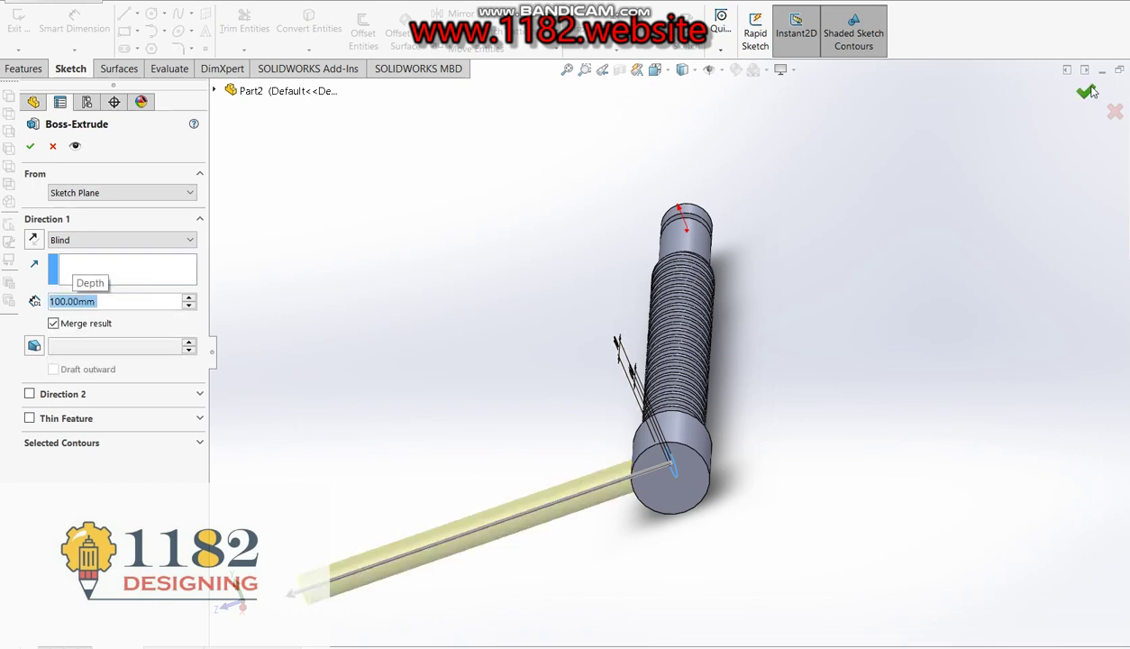
pyautogui.click(1084, 93)
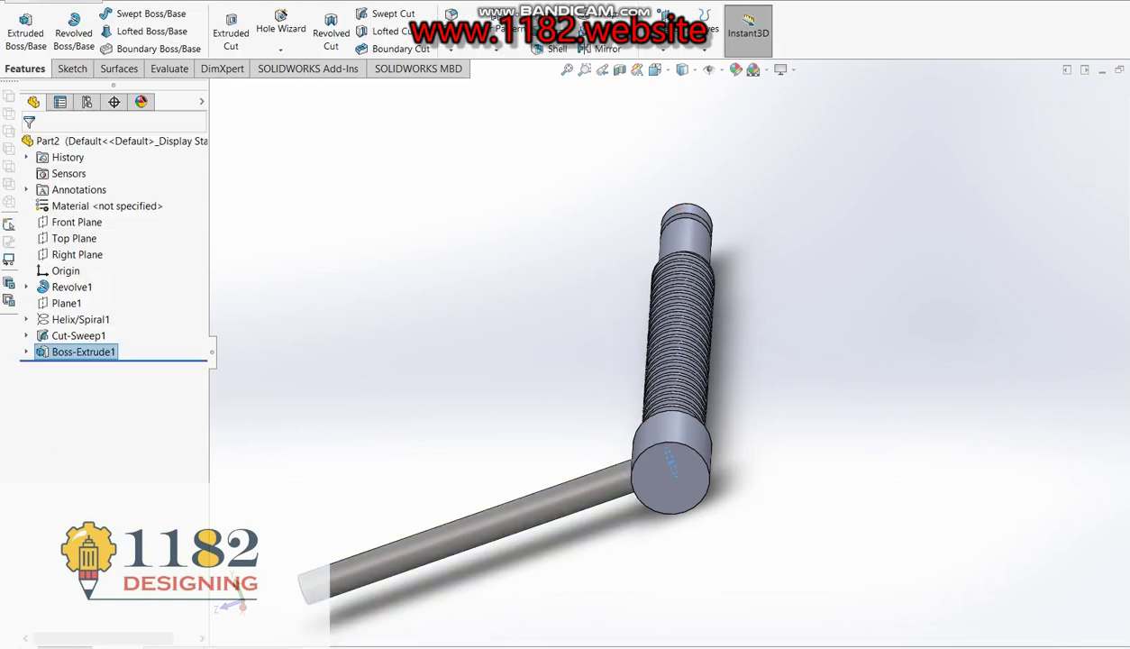
# Zoom and orbit to view the screw with its shaft horizontal, then select Top Plane.
pyautogui.click(870, 304)
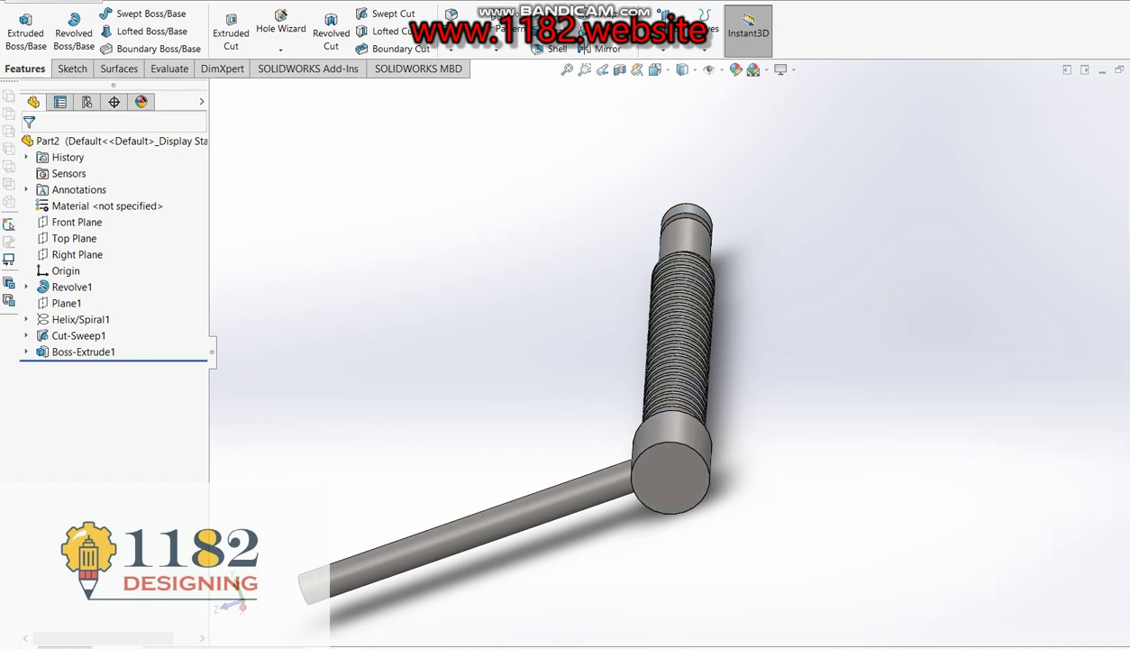
pyautogui.scroll(5, 811, 431)
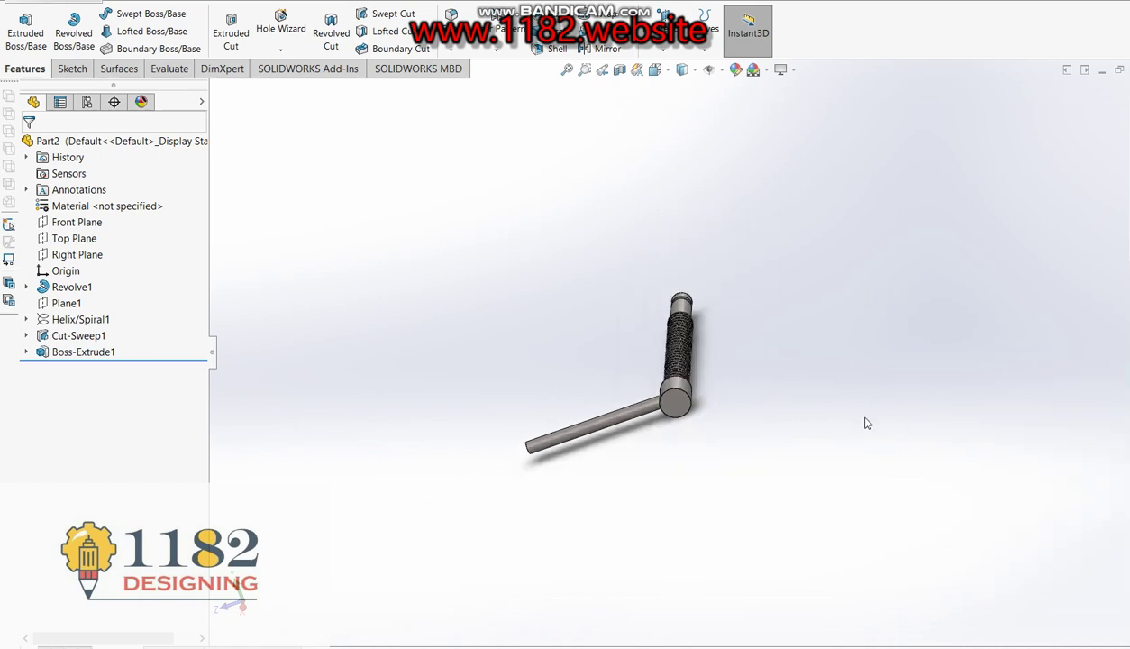
pyautogui.moveTo(717, 445)
pyautogui.mouseDown(button='middle')
pyautogui.moveTo(918, 391)
pyautogui.moveTo(631, 486)
pyautogui.mouseUp(button='middle')
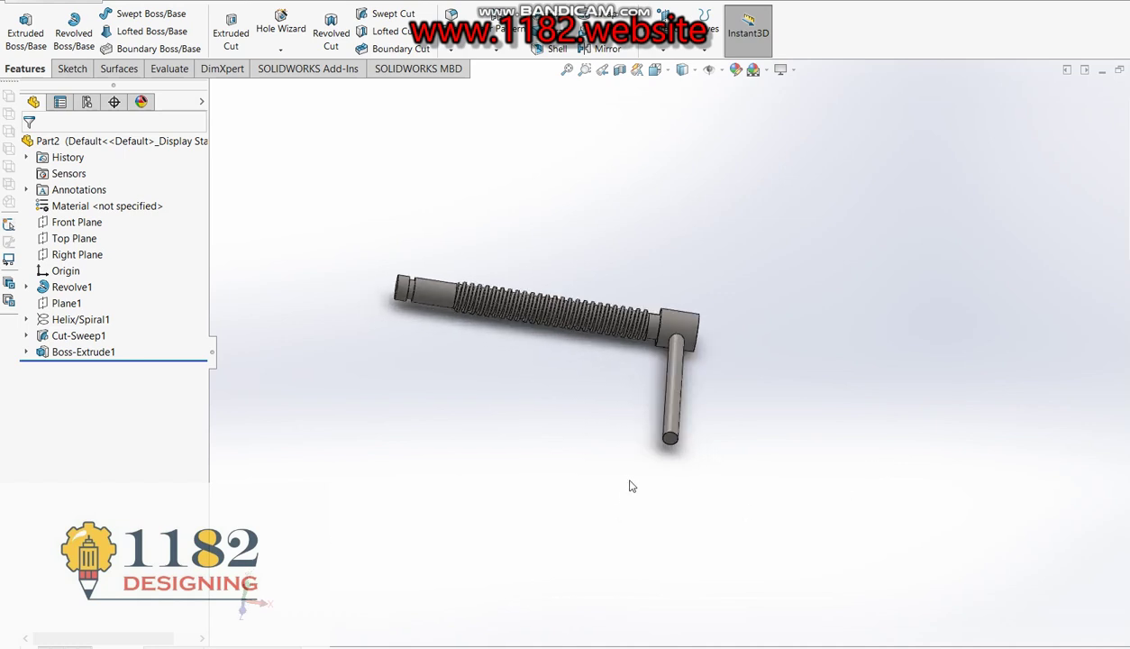
pyautogui.scroll(-2, 586, 487)
pyautogui.scroll(-2, 578, 451)
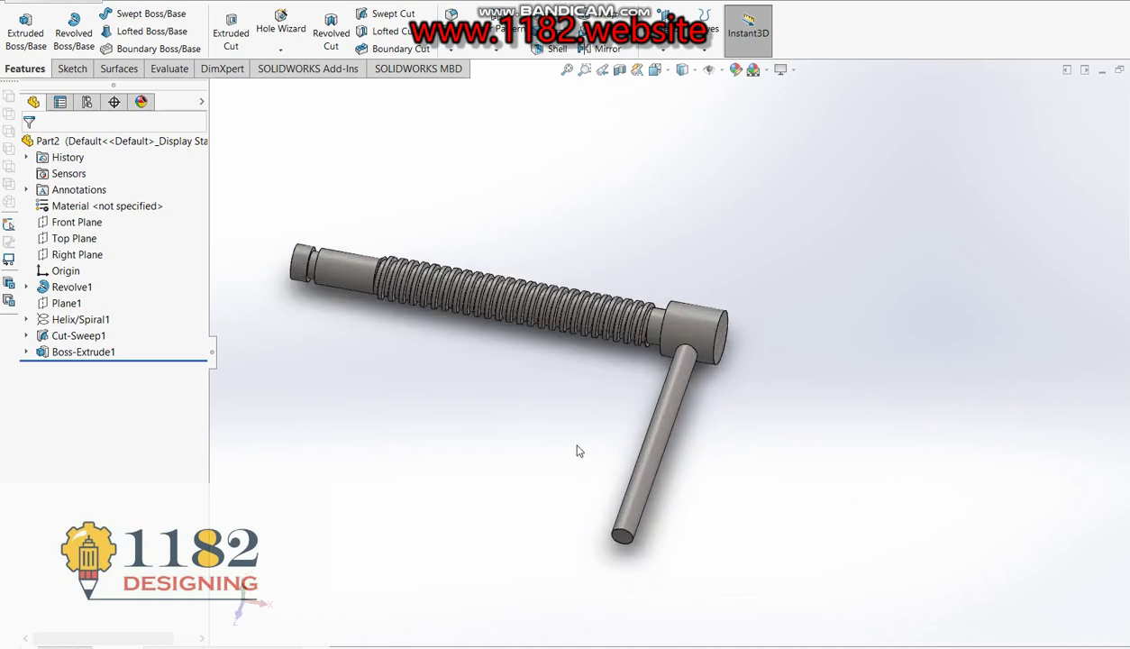
pyautogui.scroll(-1, 469, 544)
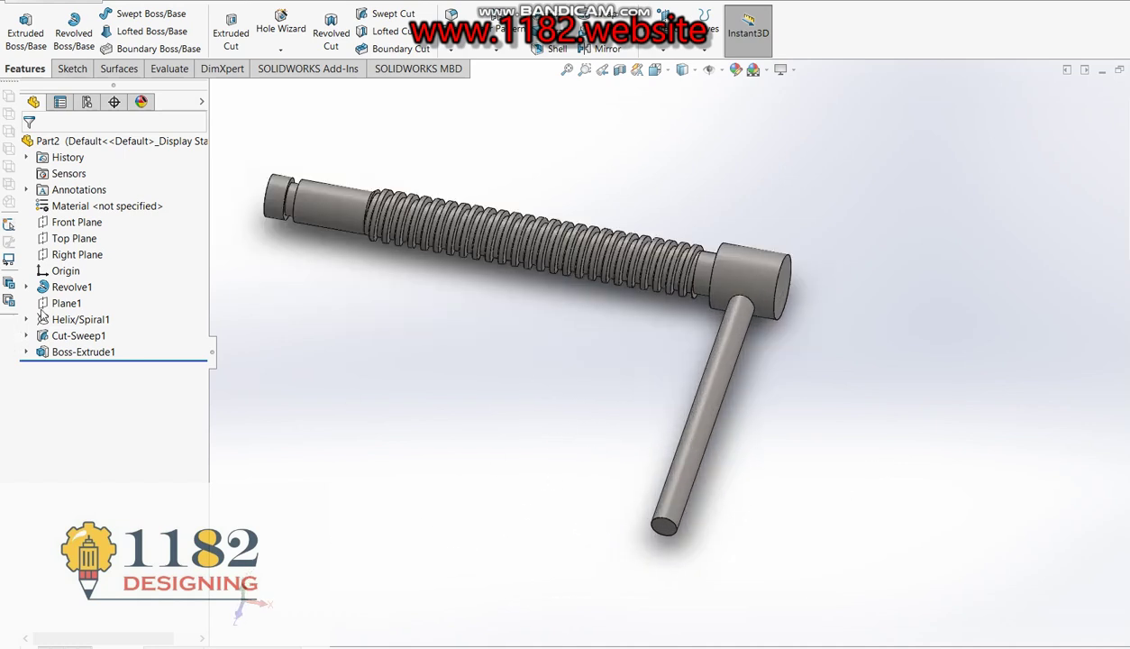
pyautogui.click(66, 239)
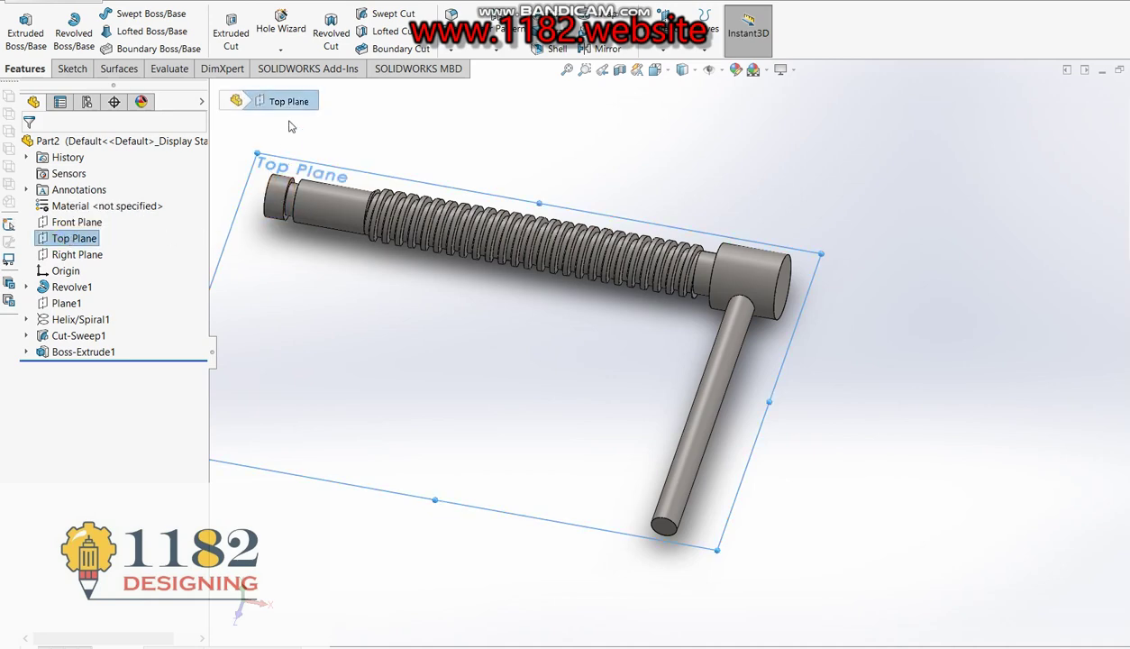
pyautogui.click(26, 36)
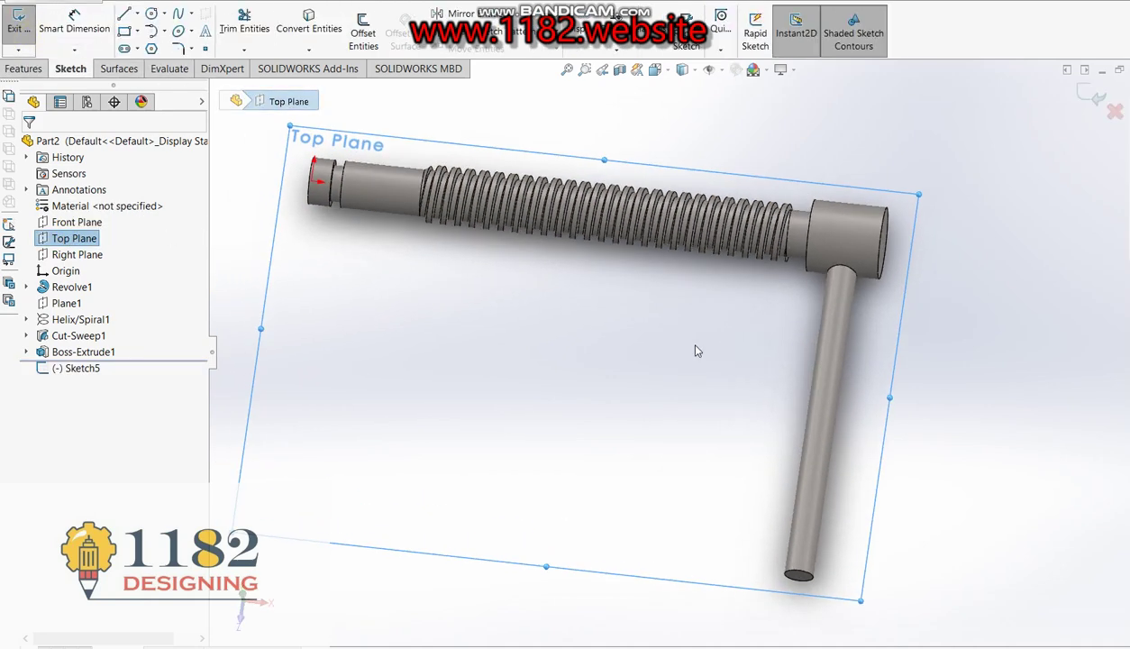
pyautogui.click(137, 16)
pyautogui.click(151, 14)
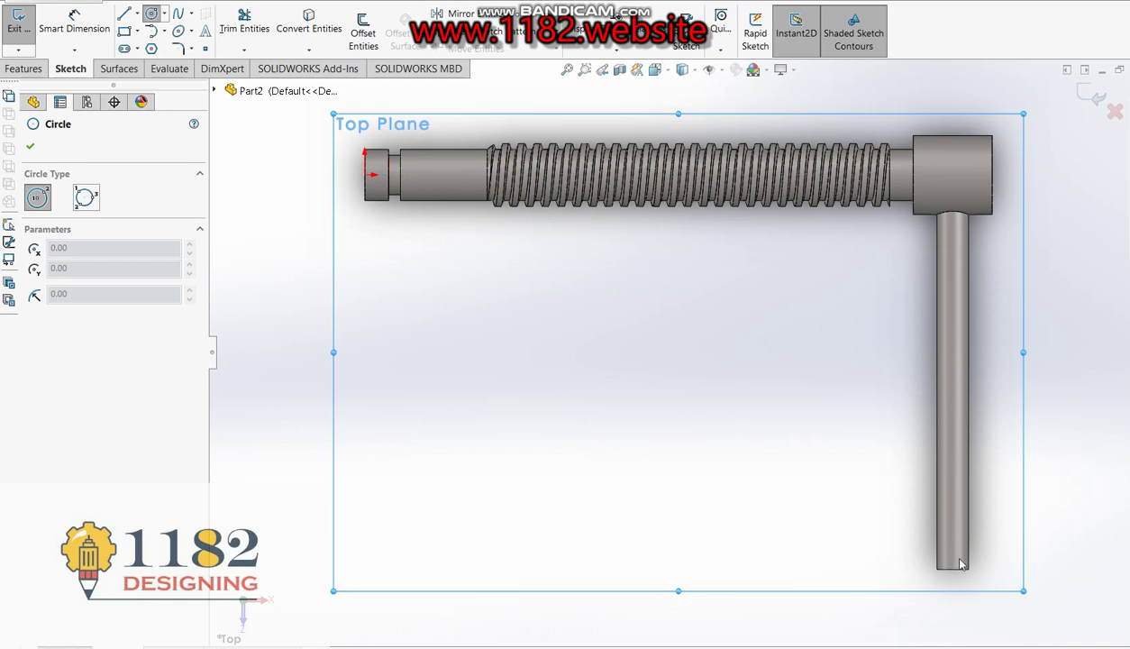
pyautogui.press('Escape')
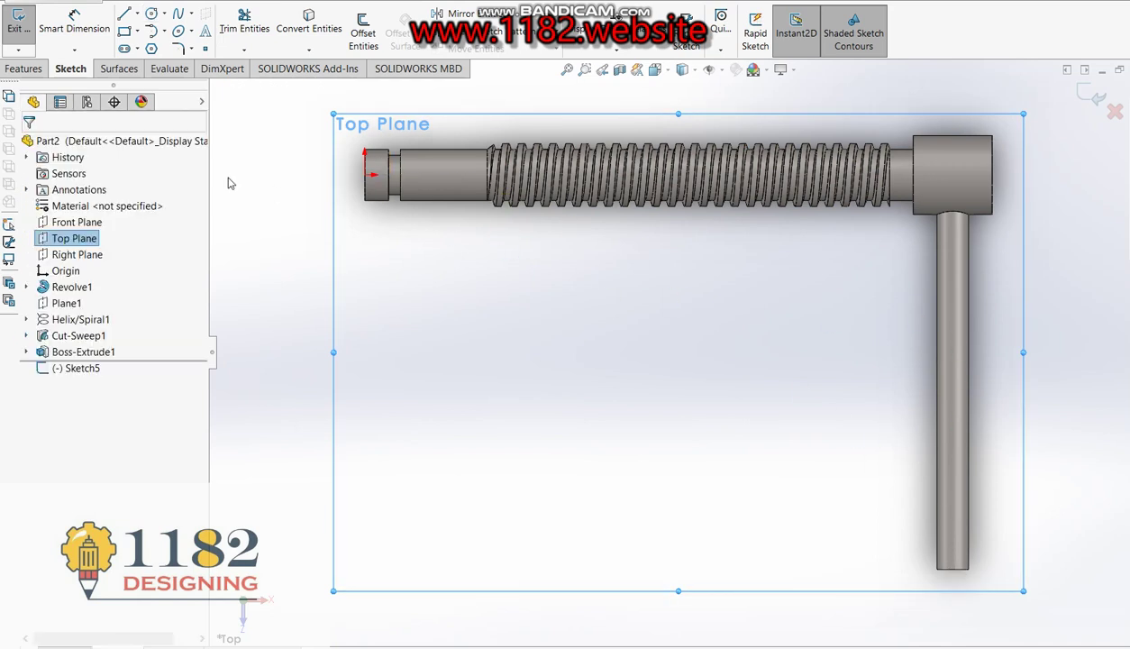
pyautogui.click(151, 14)
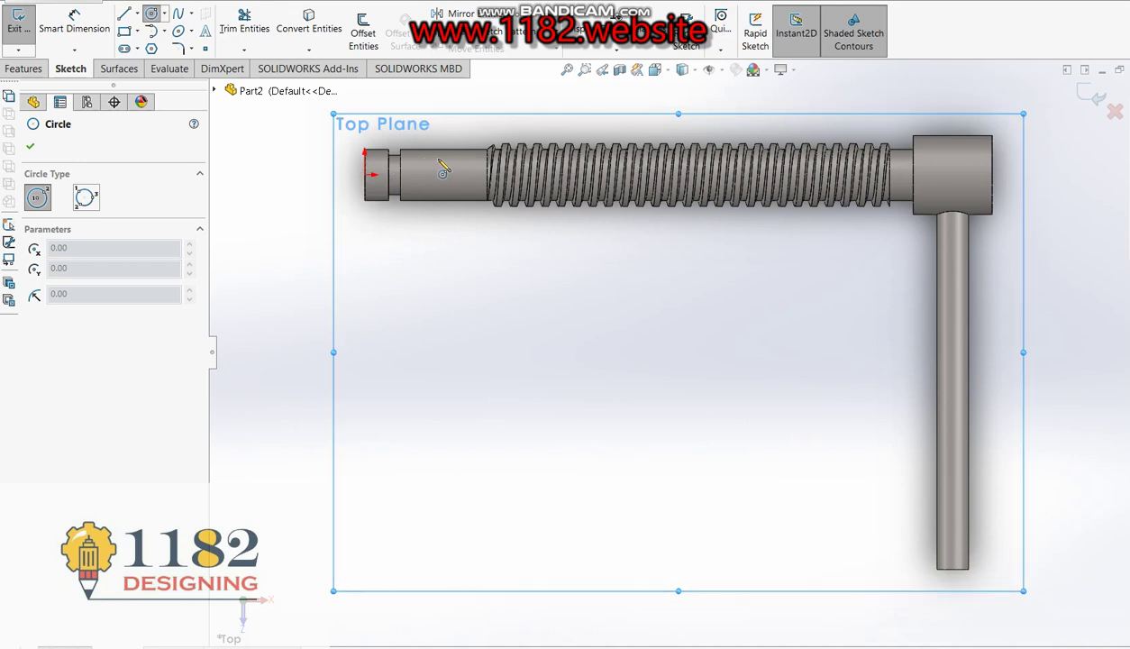
pyautogui.click(30, 145)
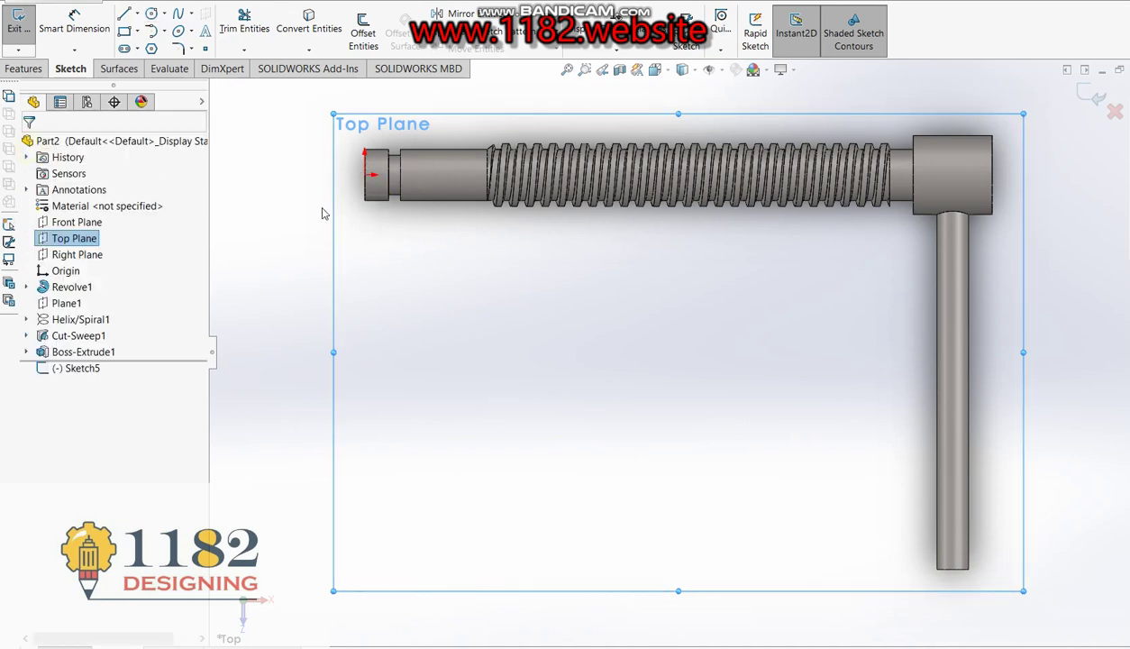
pyautogui.click(251, 276)
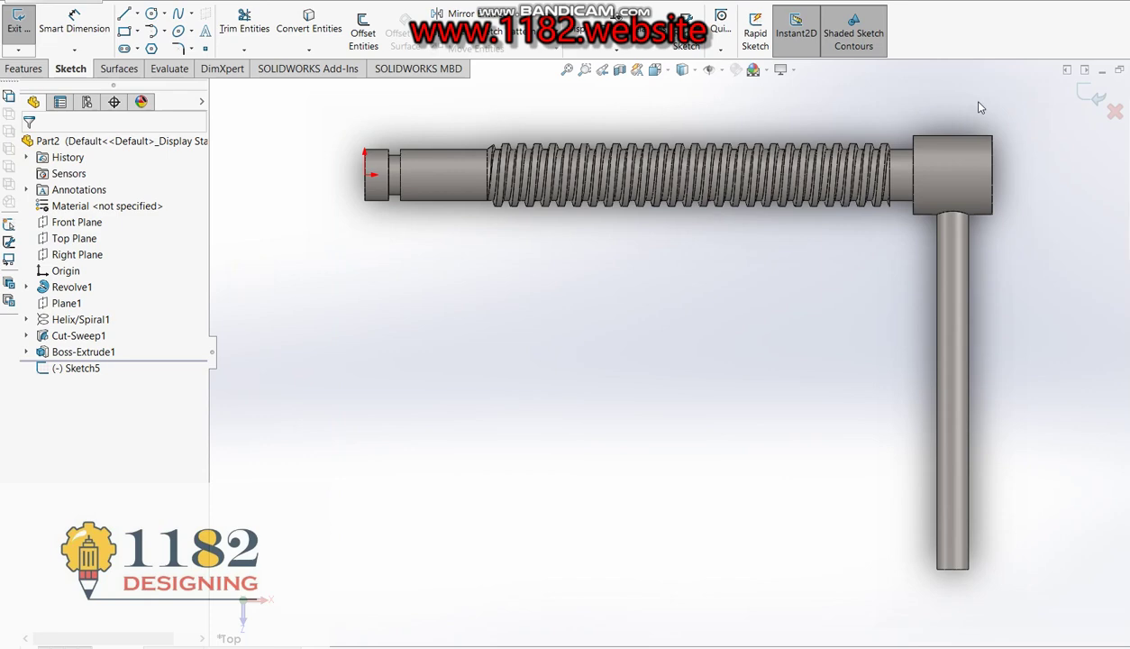
pyautogui.click(1084, 101)
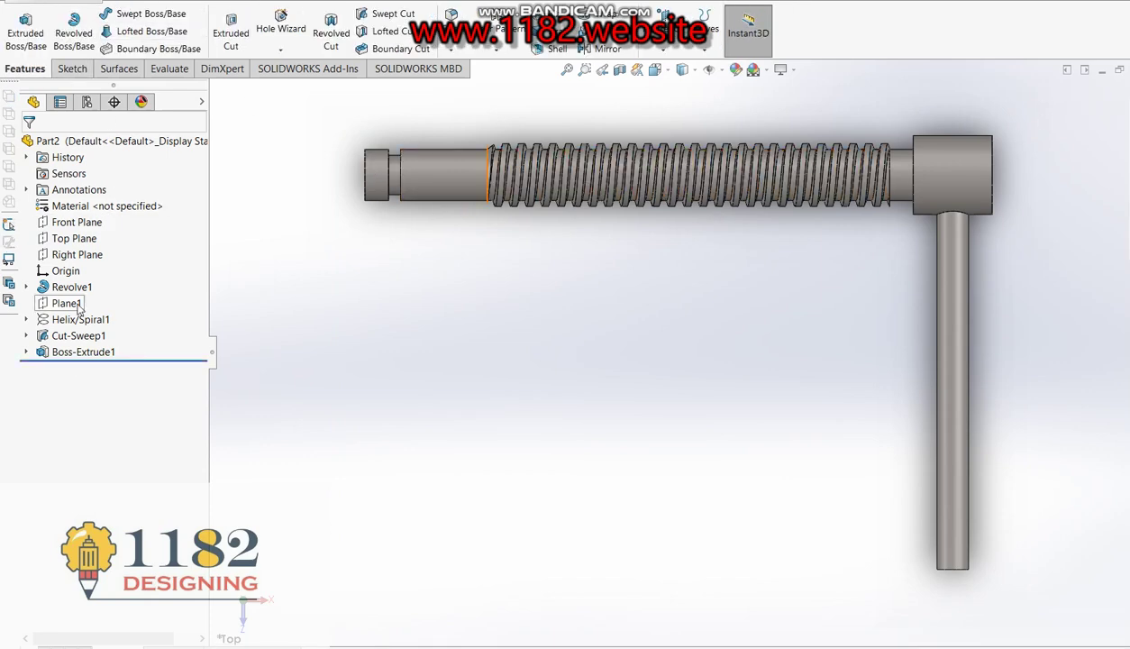
# Open a sketch on Top Plane and exit it without drawing anything.
pyautogui.click(74, 238)
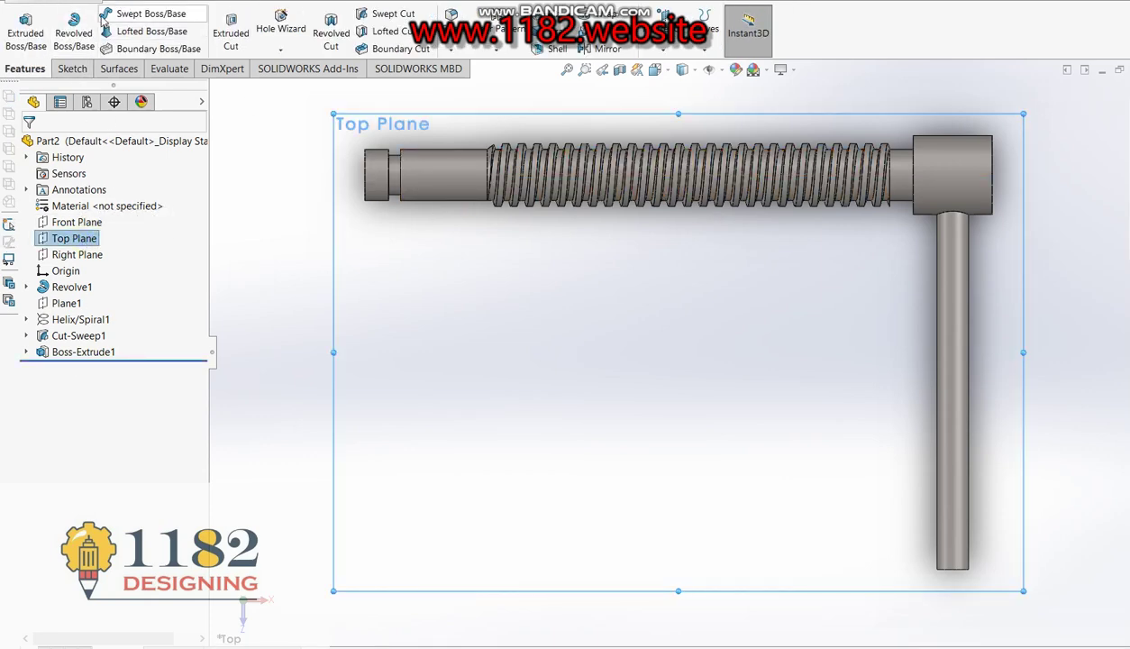
pyautogui.click(37, 32)
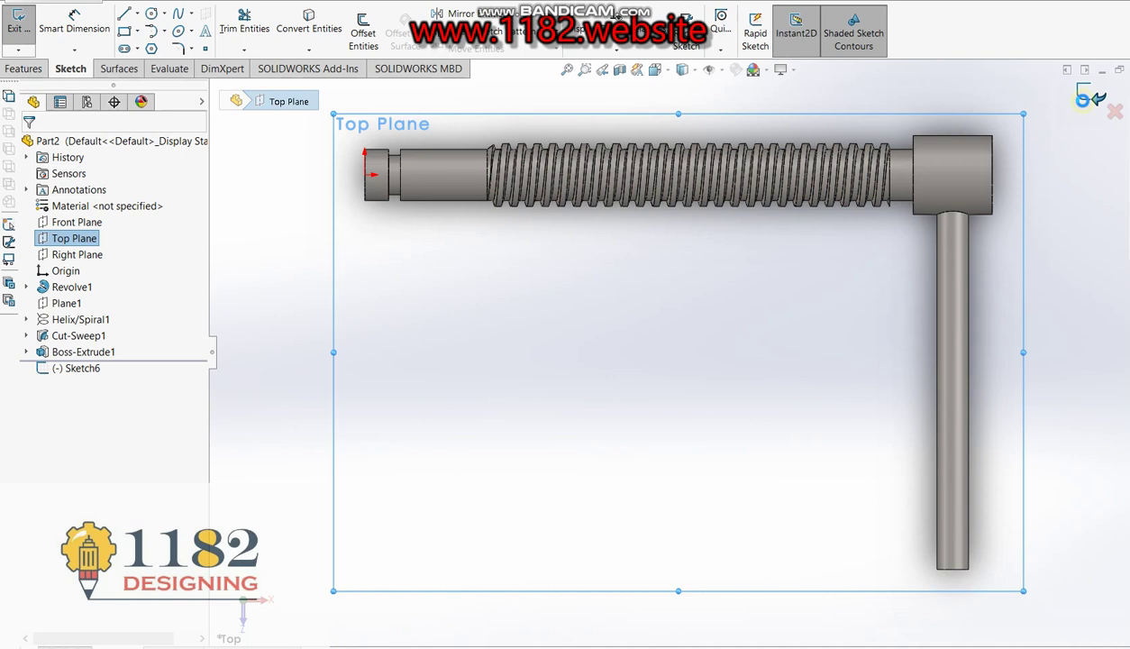
pyautogui.click(1090, 99)
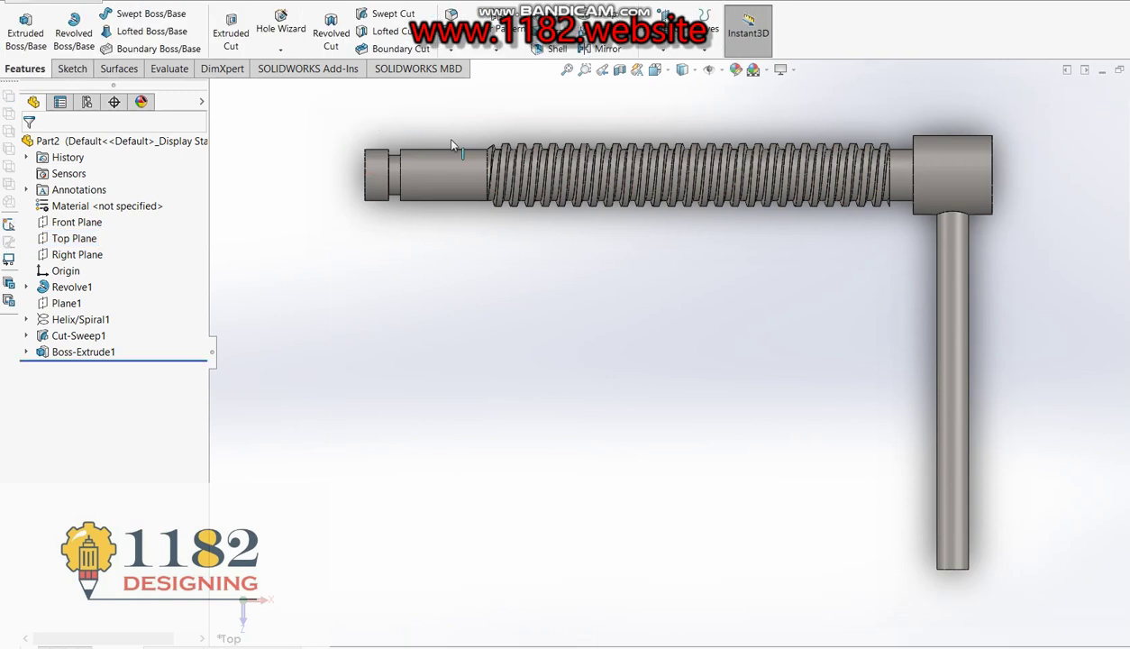
# Start a Revolved Boss/Base with its profile sketch on Top Plane, then cancel the Circle tool.
pyautogui.click(74, 27)
pyautogui.click(213, 90)
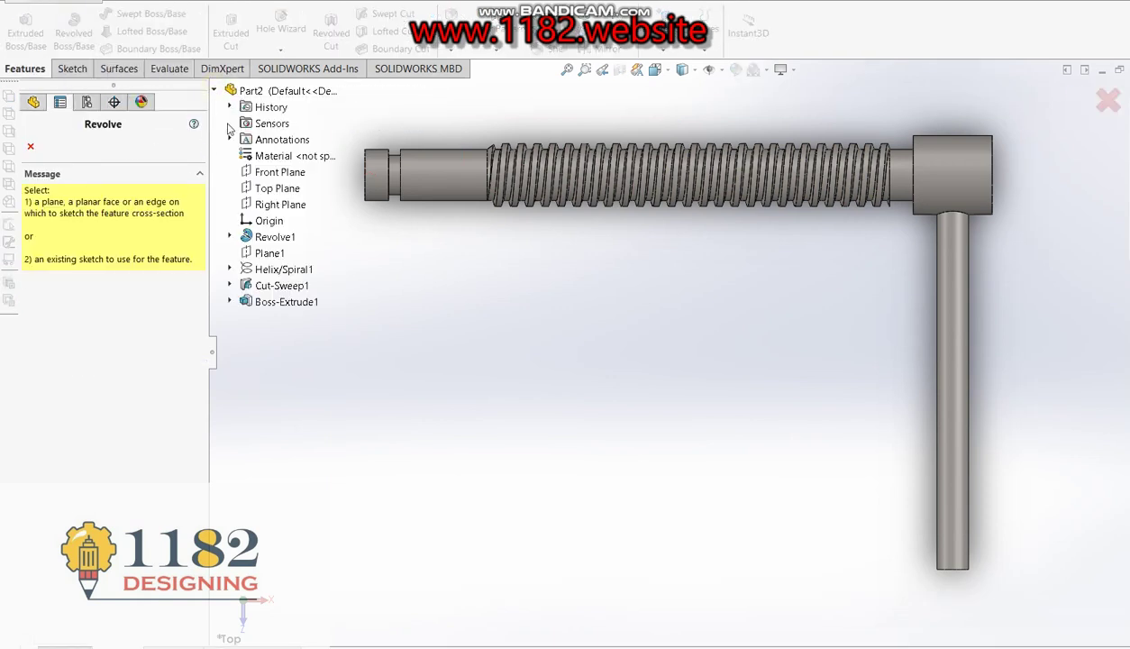
pyautogui.click(269, 190)
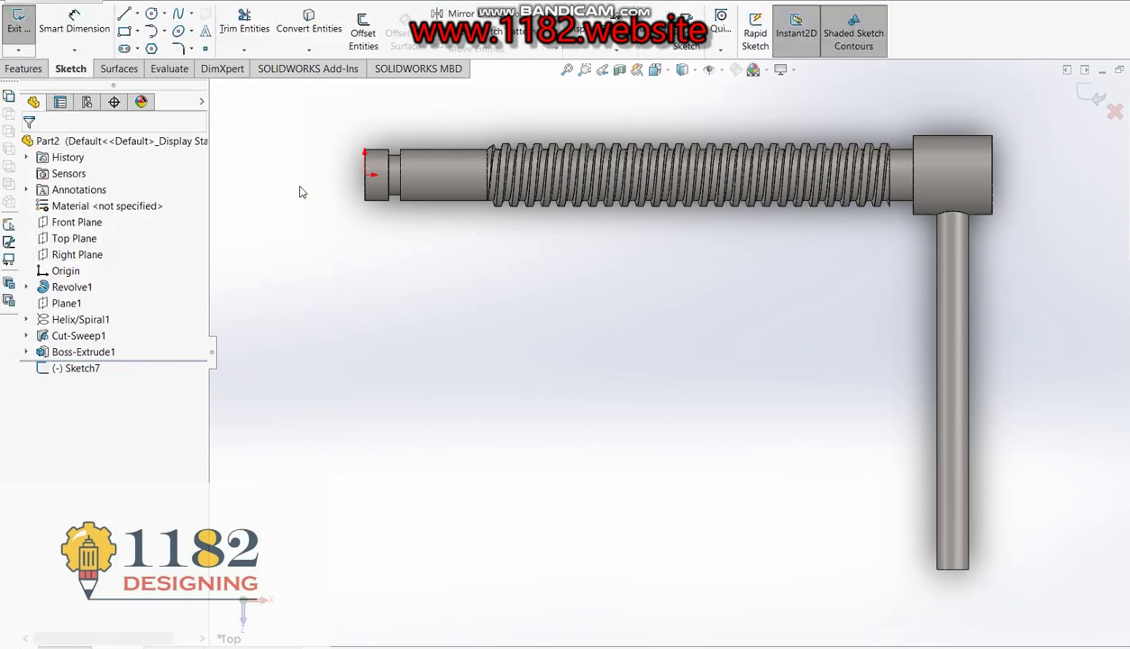
pyautogui.click(152, 14)
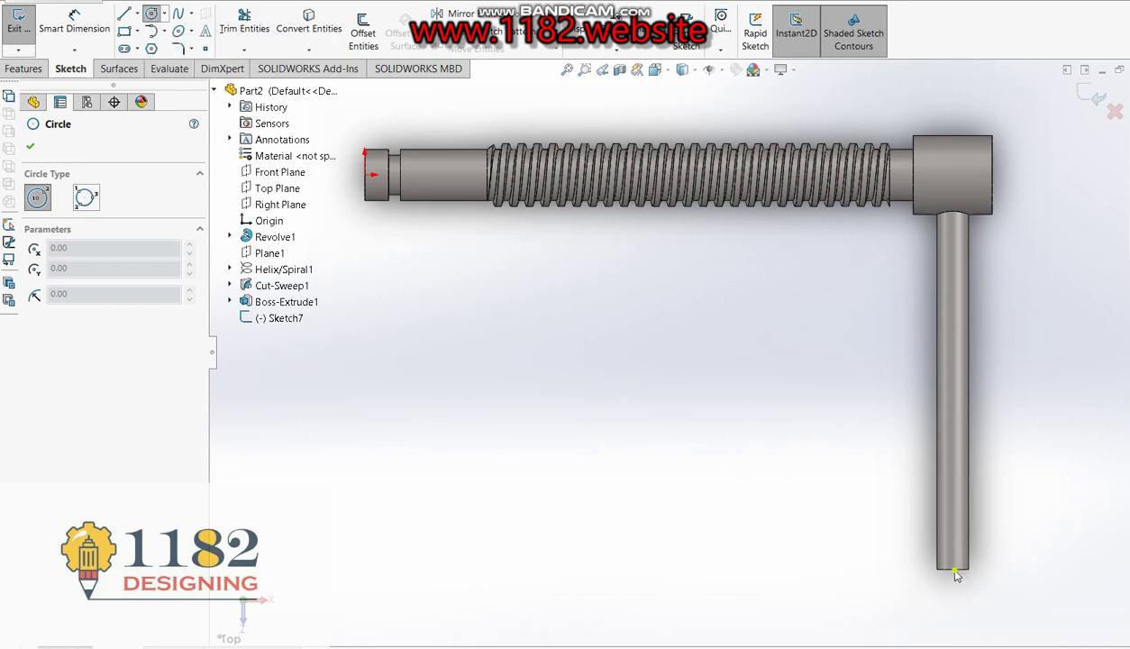
pyautogui.scroll(1, 720, 328)
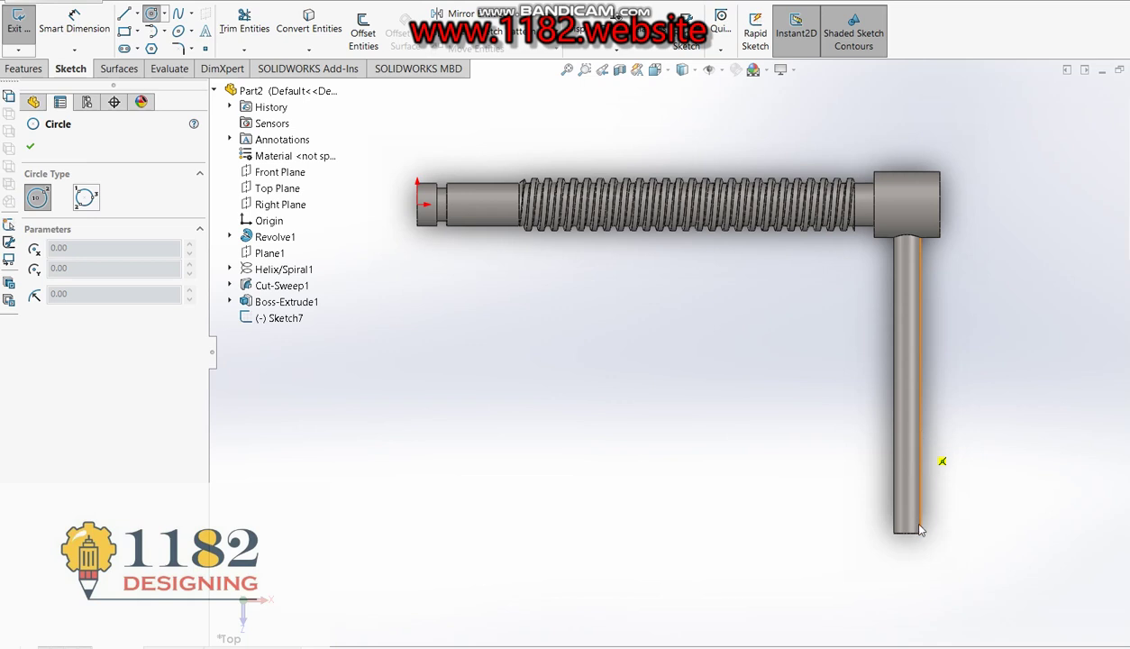
pyautogui.click(30, 145)
pyautogui.press('z')
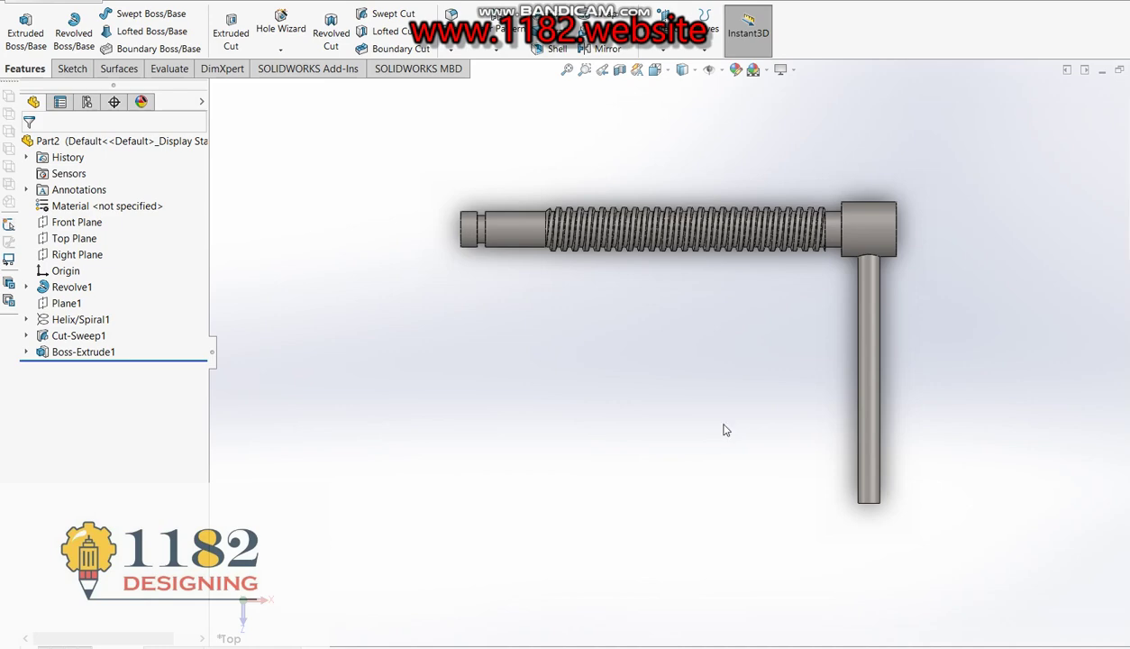
# Zoom in and back out to frame the screw and its handle rod.
pyautogui.scroll(1, 712, 307)
pyautogui.scroll(-2, 814, 376)
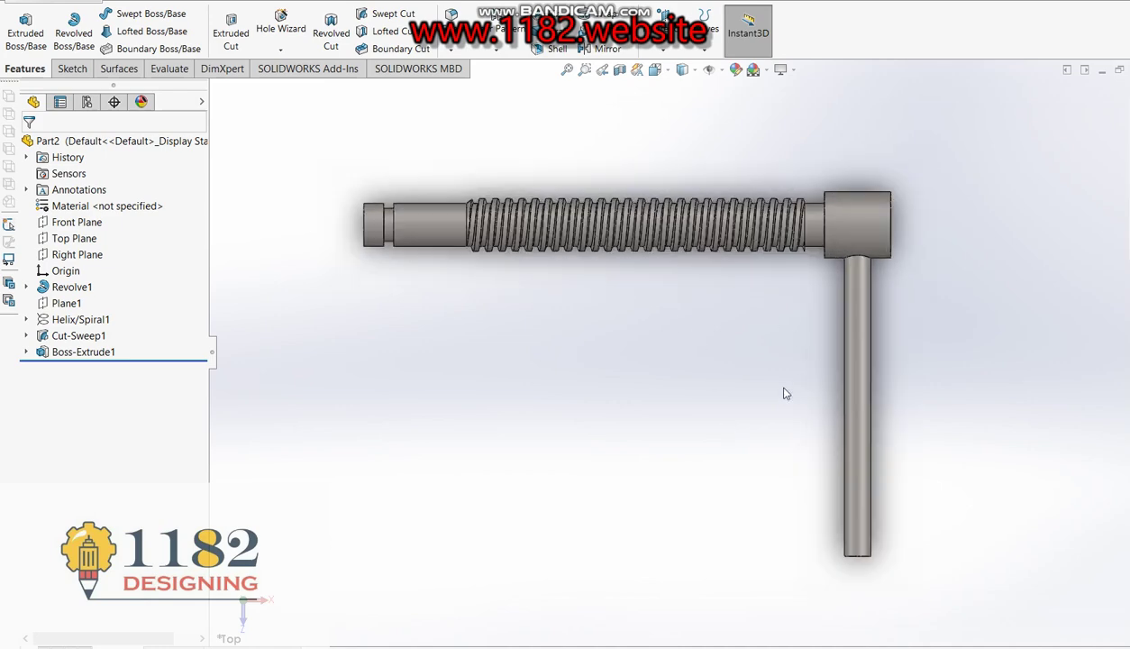